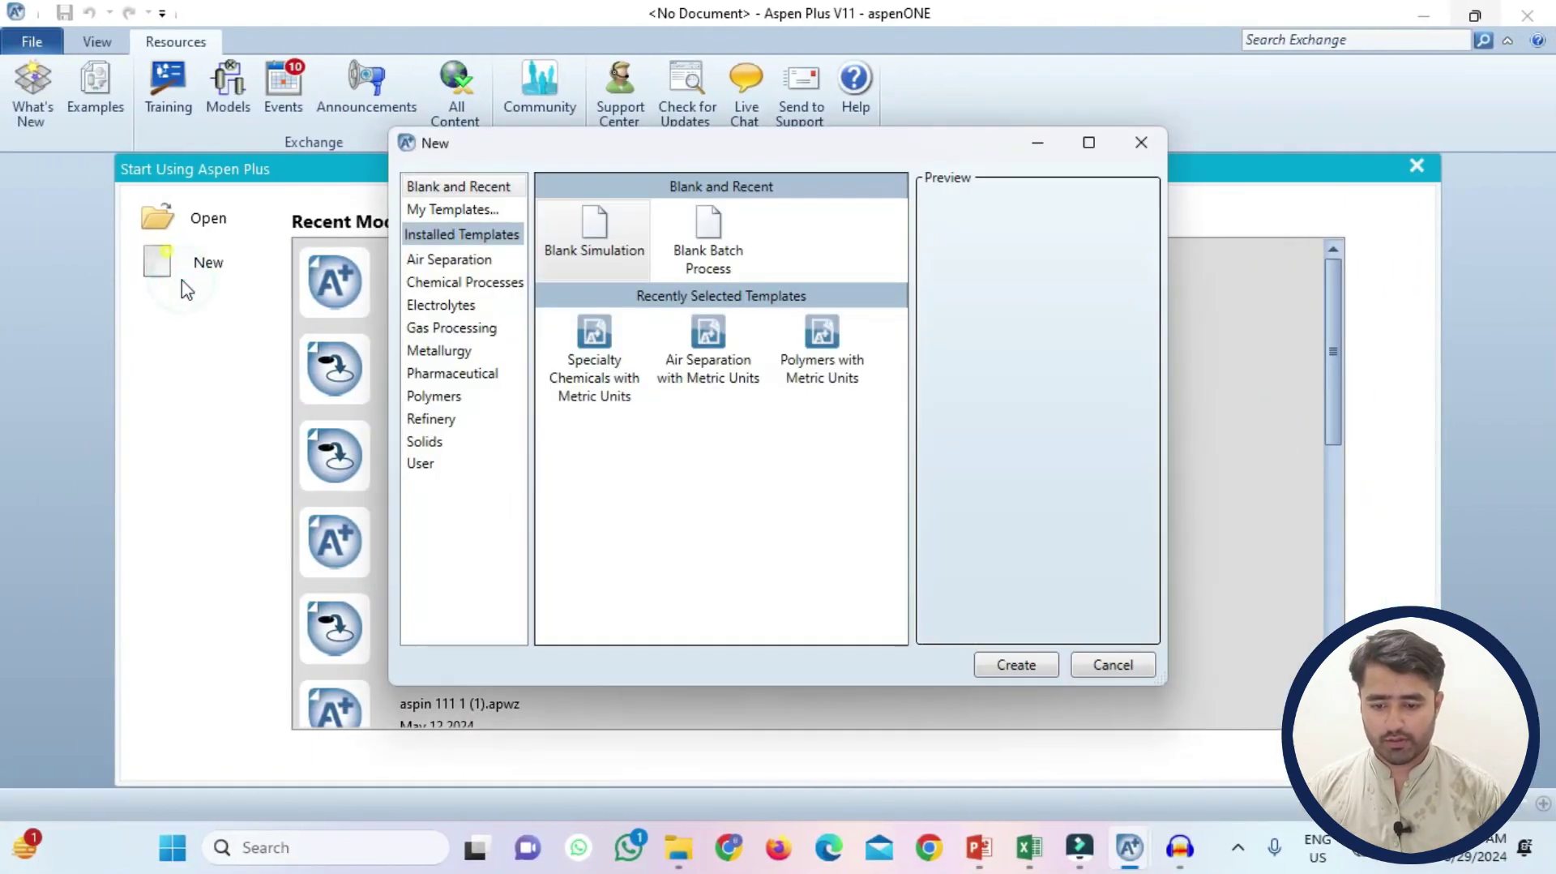
Create a blank simulation with WATER as its only component, then continue to property methods
click(569, 264)
click(998, 671)
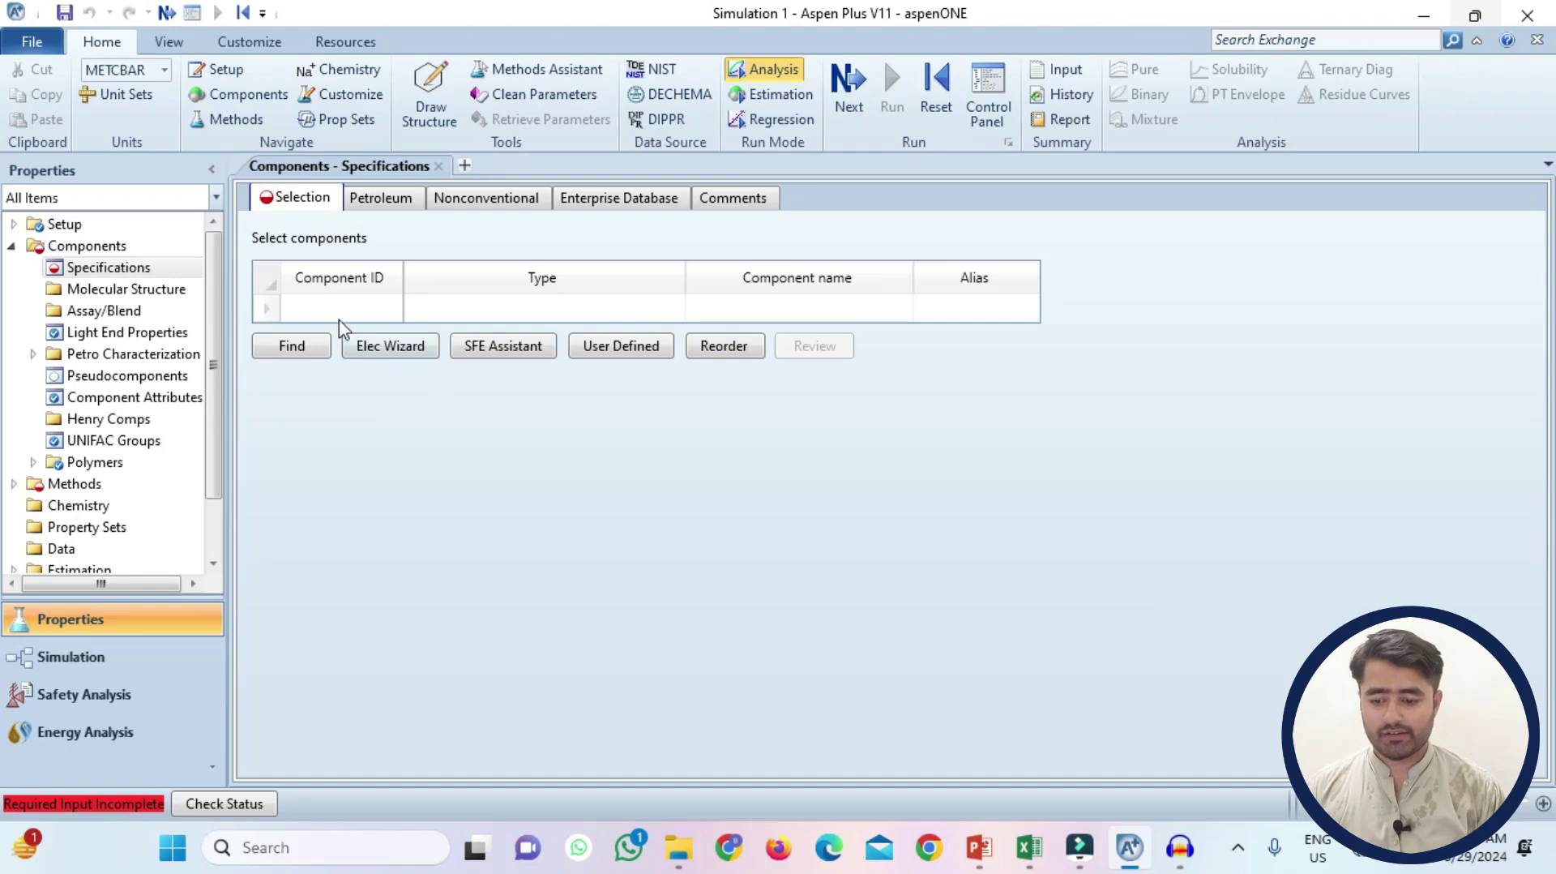
click(339, 317)
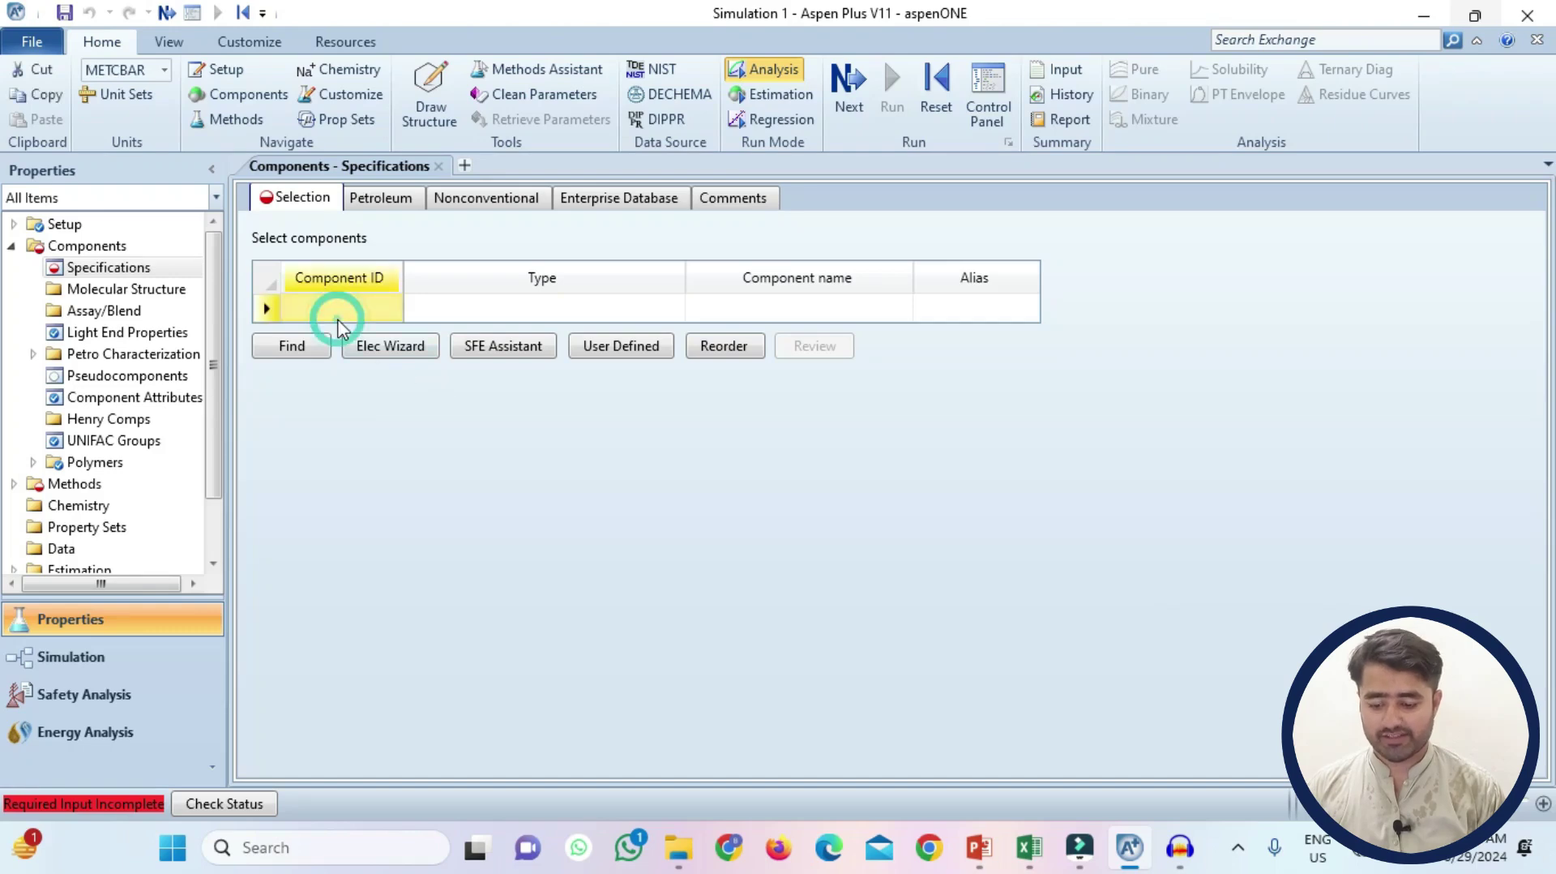
text(WATER)
key(Return)
click(848, 85)
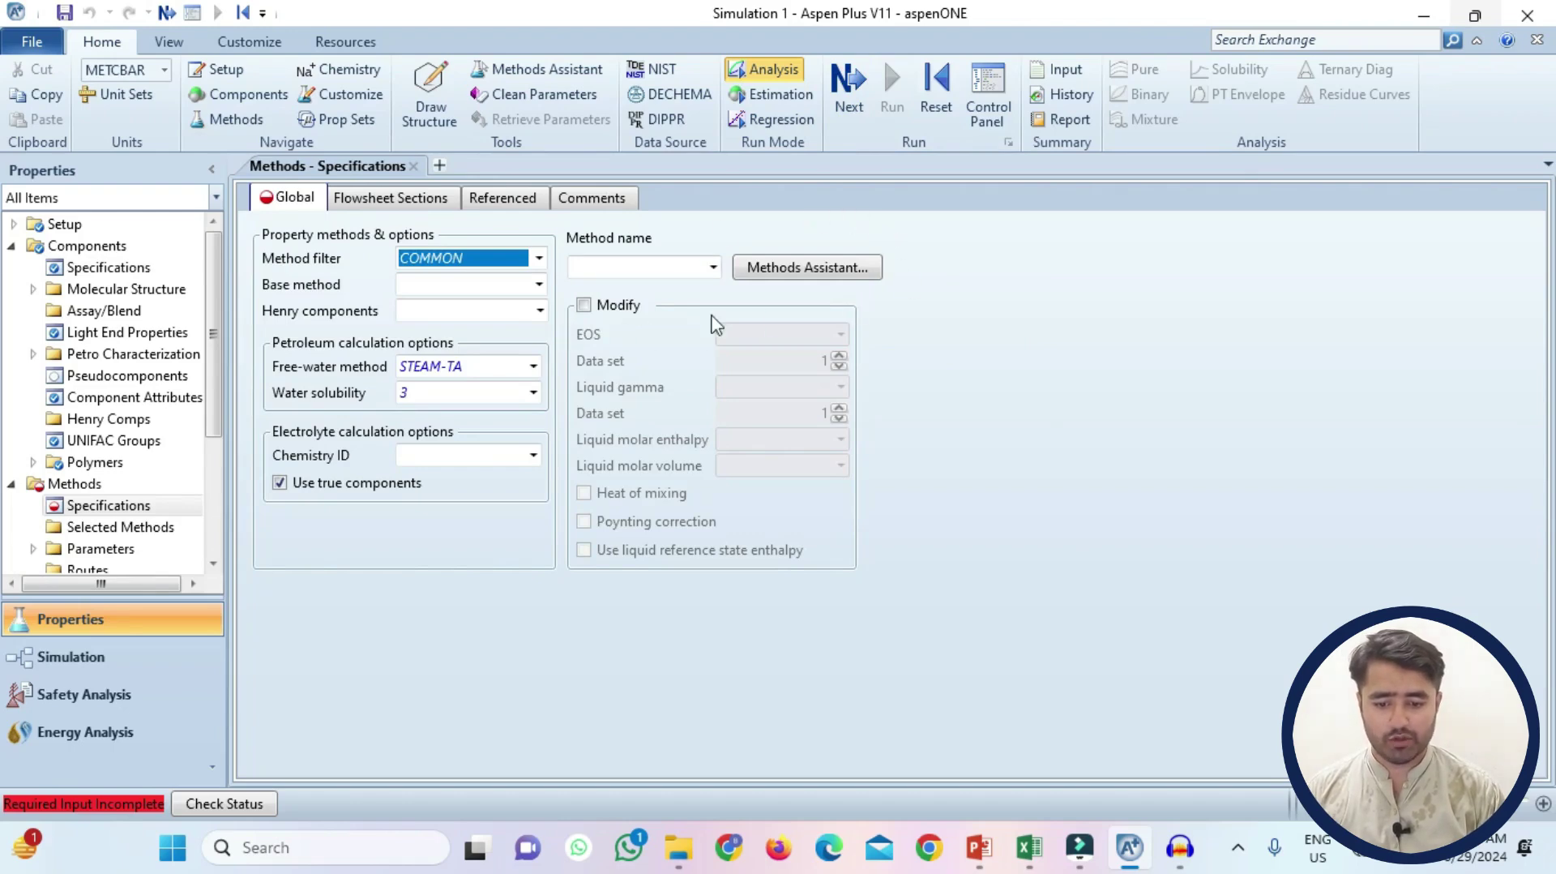
click(795, 270)
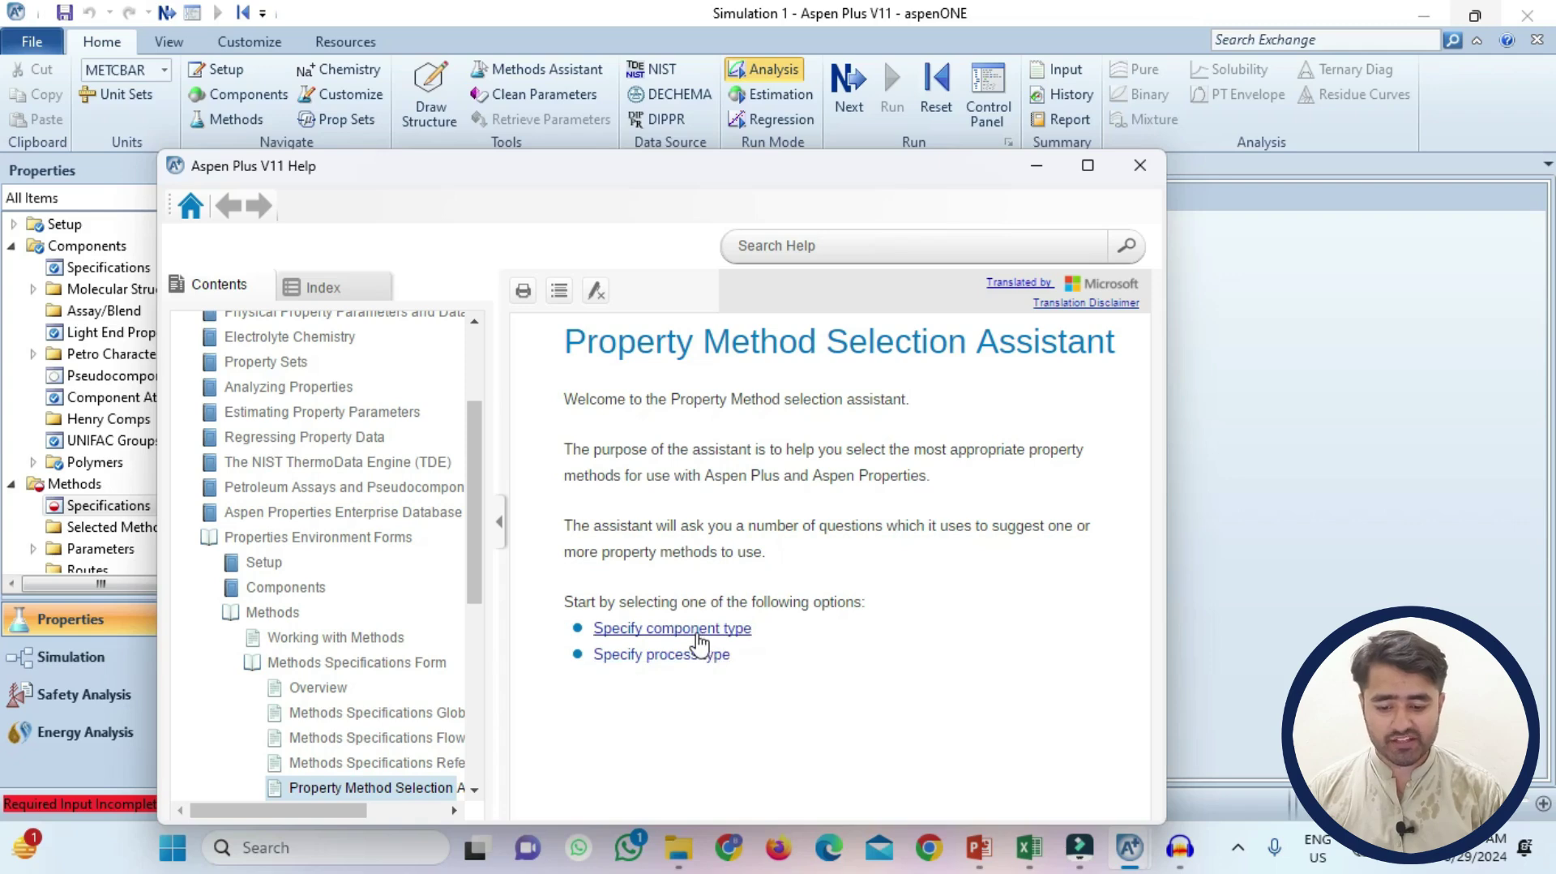
click(699, 632)
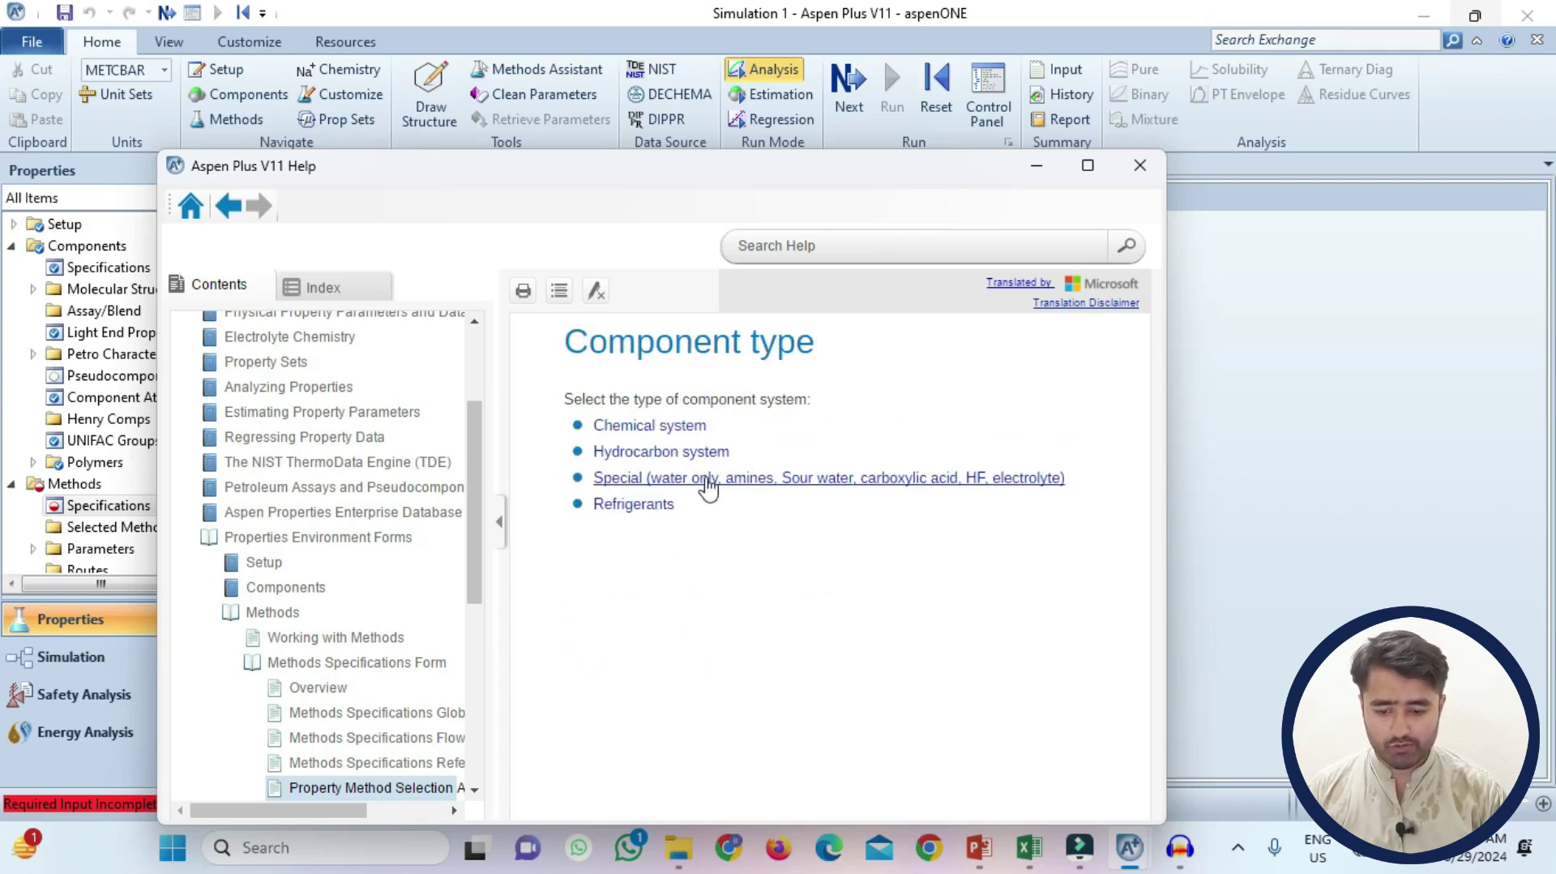
click(668, 484)
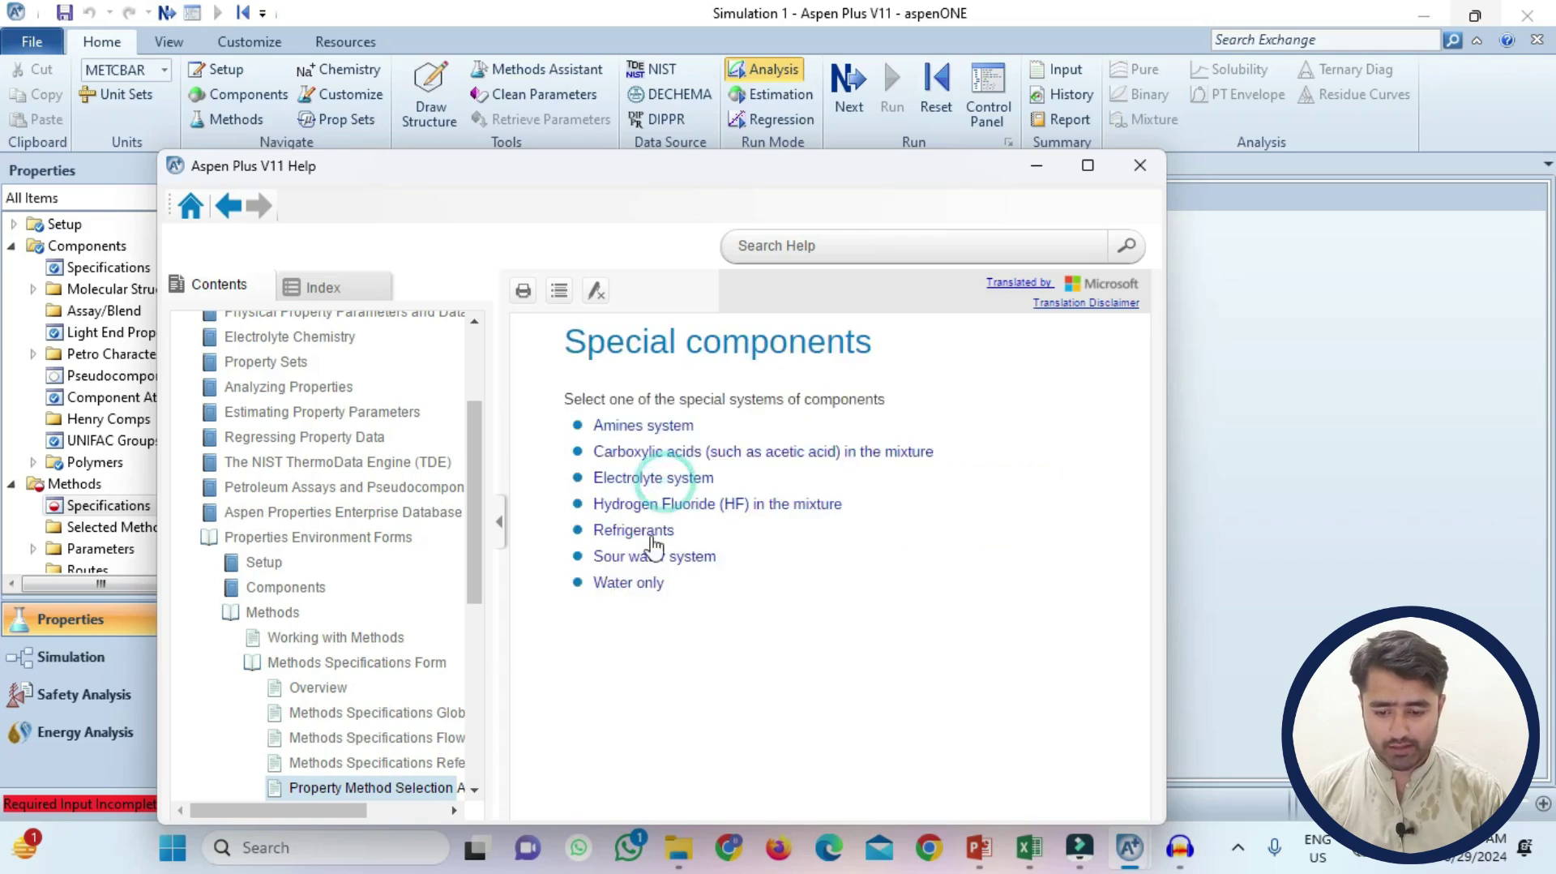
click(640, 586)
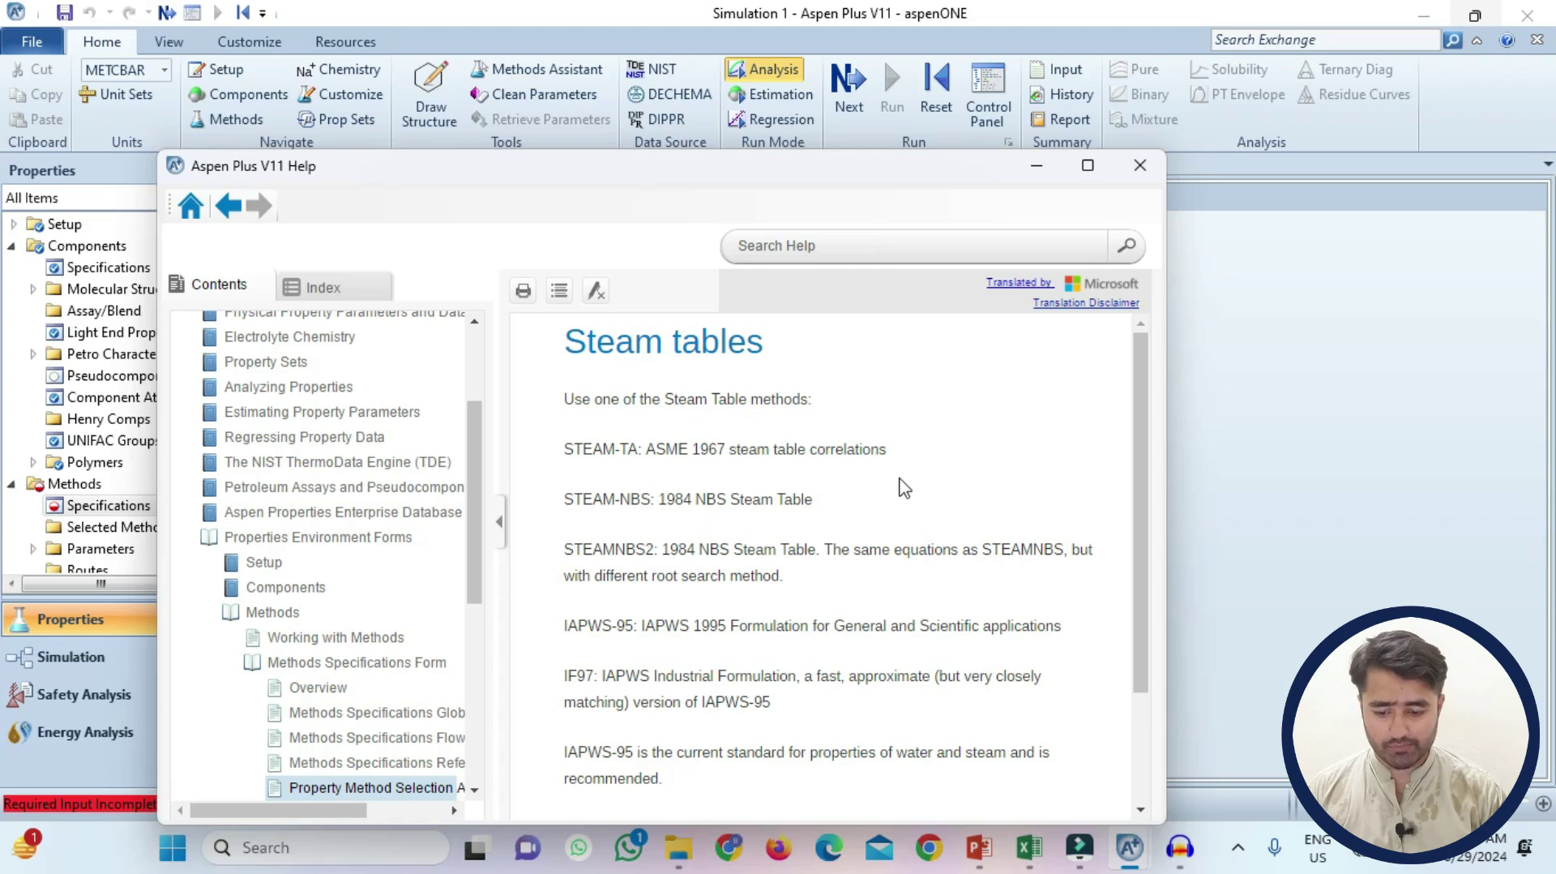
scroll(905, 487, down, 2)
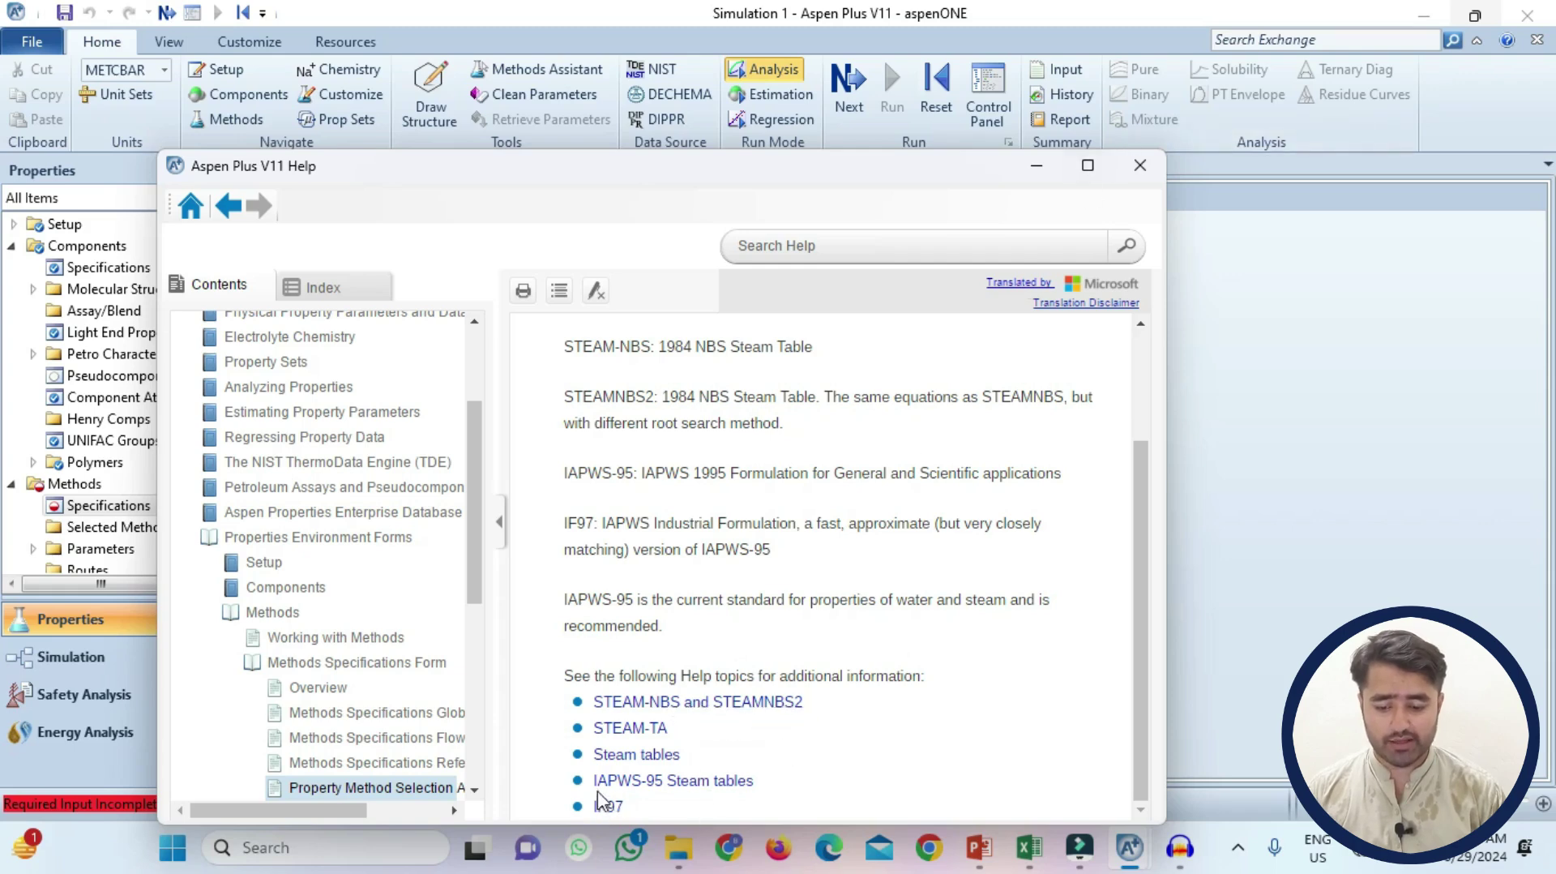
Filter methods to ALL, choose IAPWS-95 as the base method, and run the simulation
click(1140, 166)
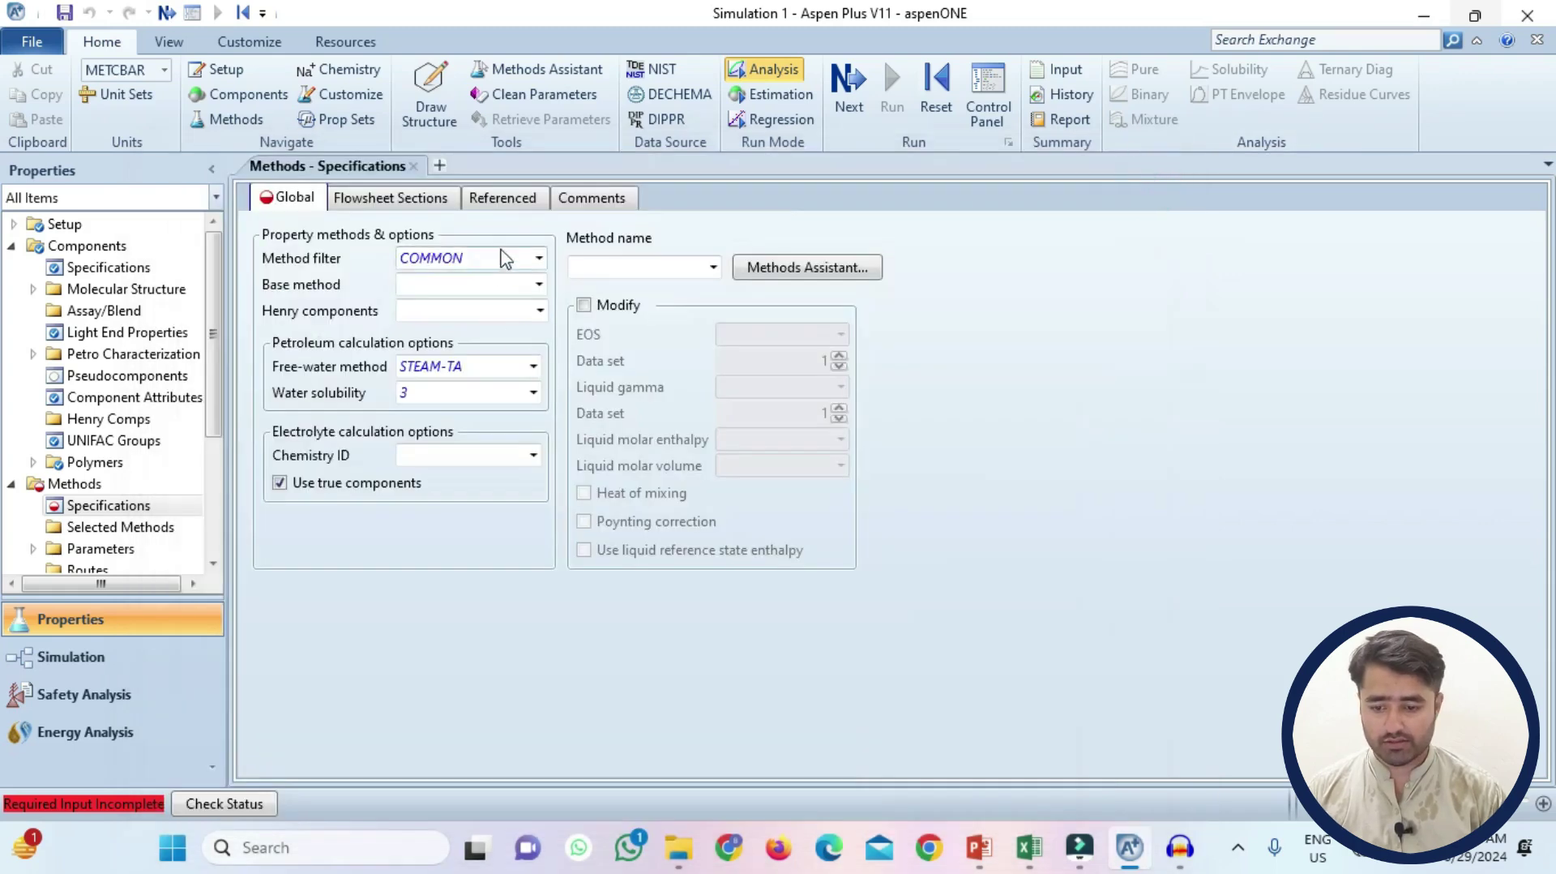
click(501, 260)
text(a)
click(470, 289)
text(i)
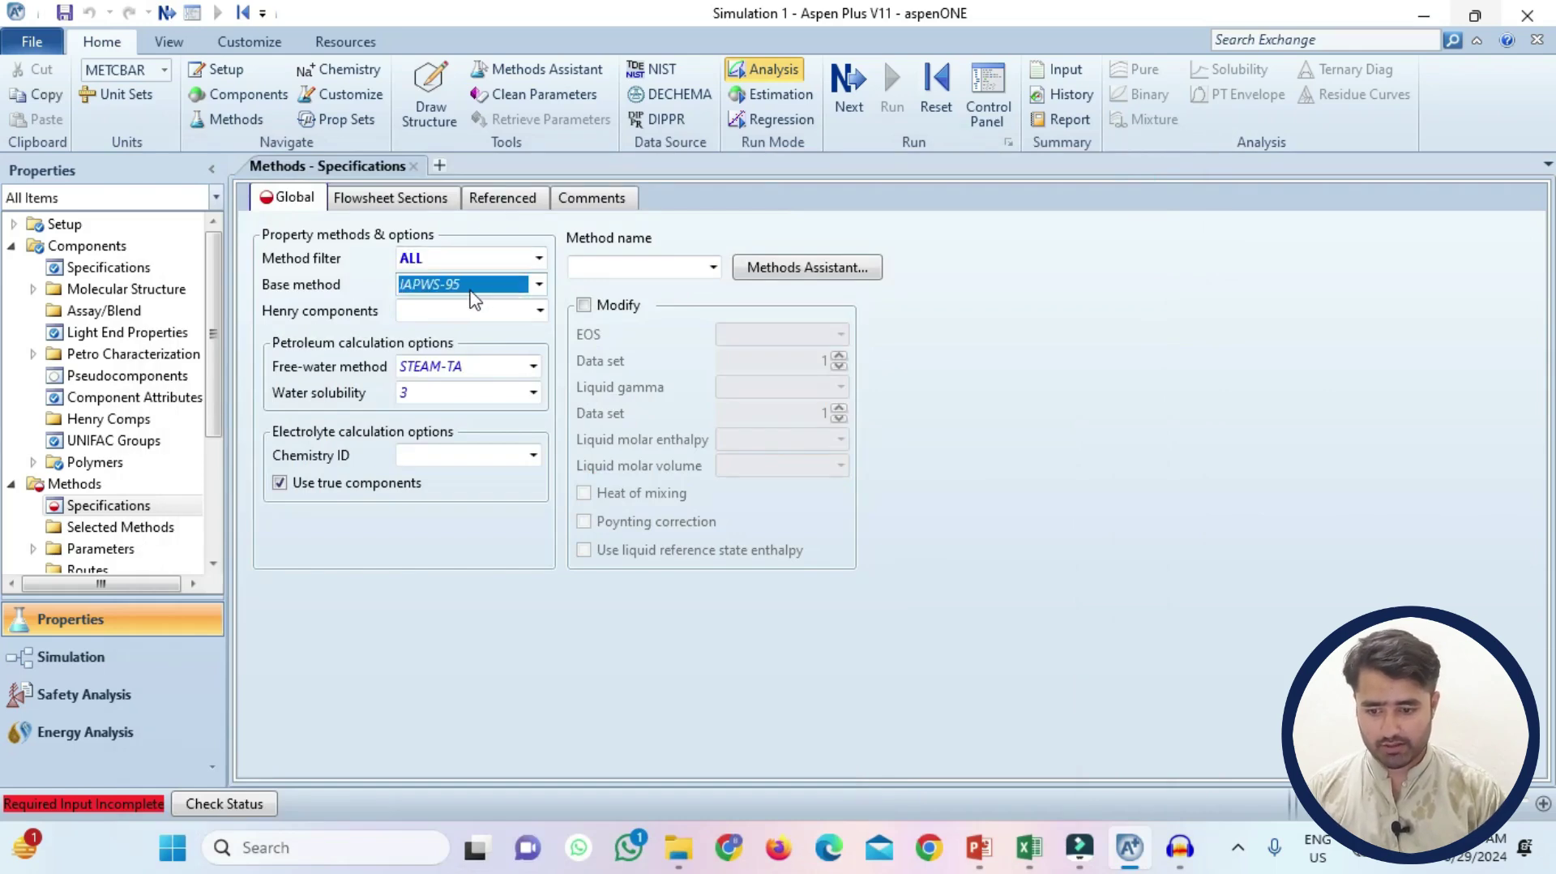
key(Return)
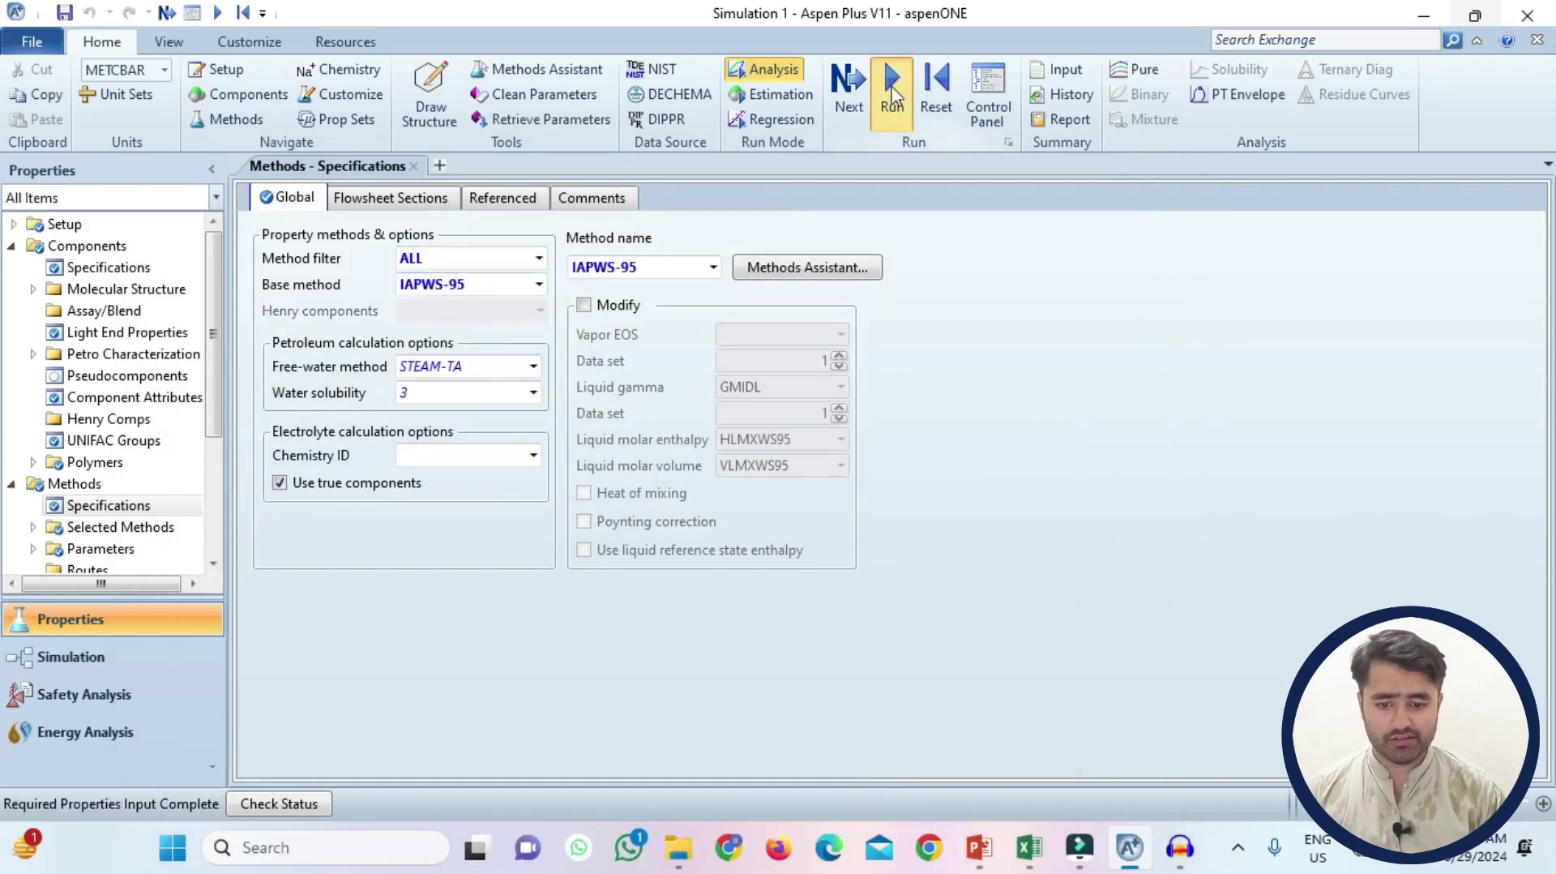
click(890, 84)
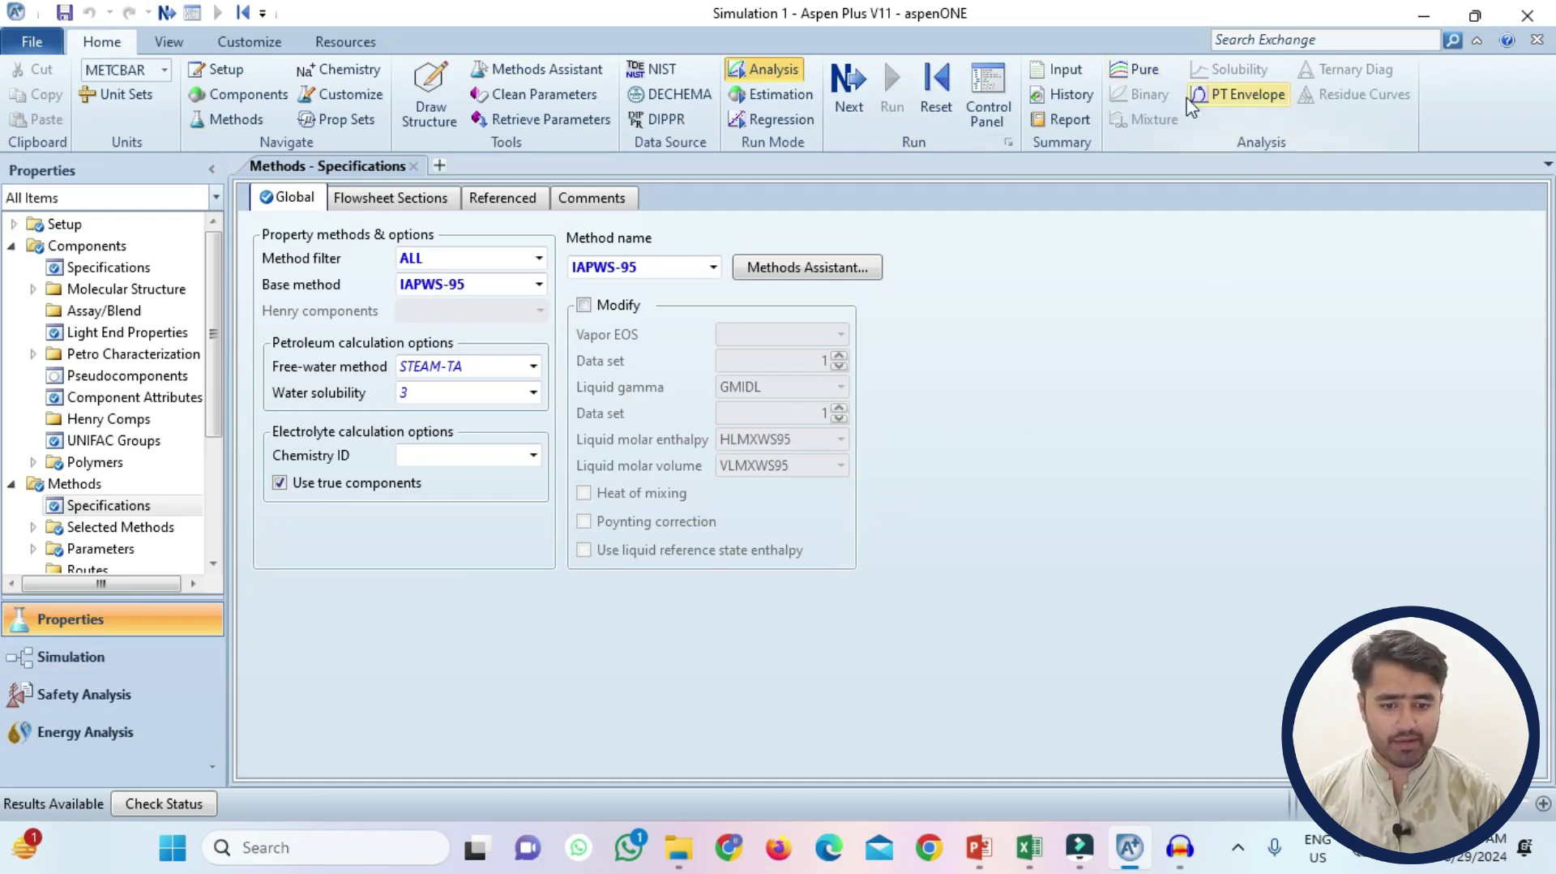
Create a Pure analysis of property PL, with kPa pressure units
click(1137, 70)
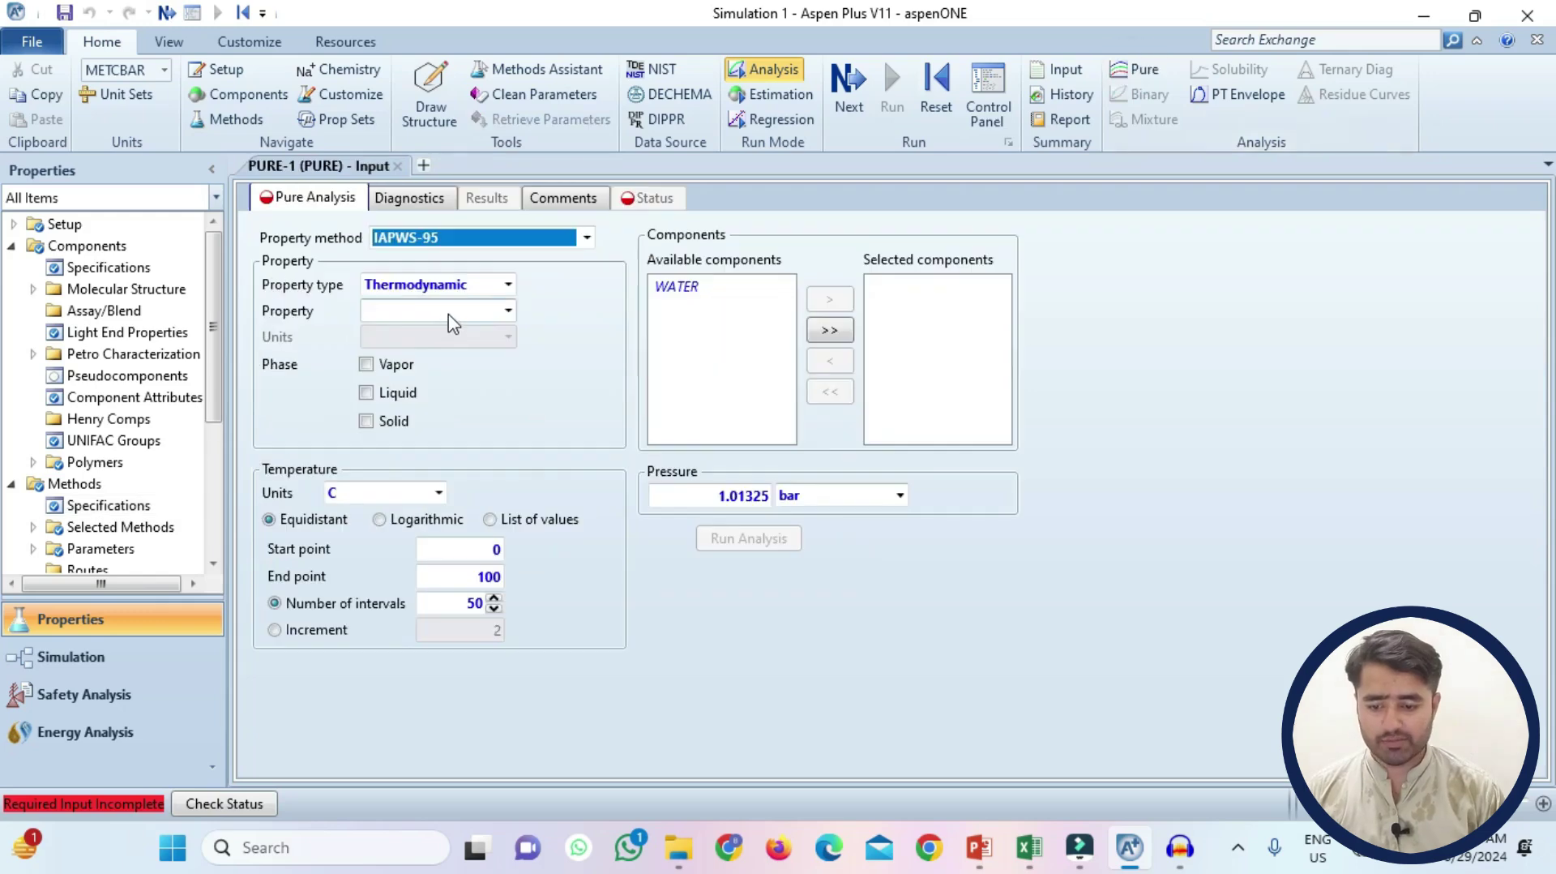
click(447, 322)
click(450, 322)
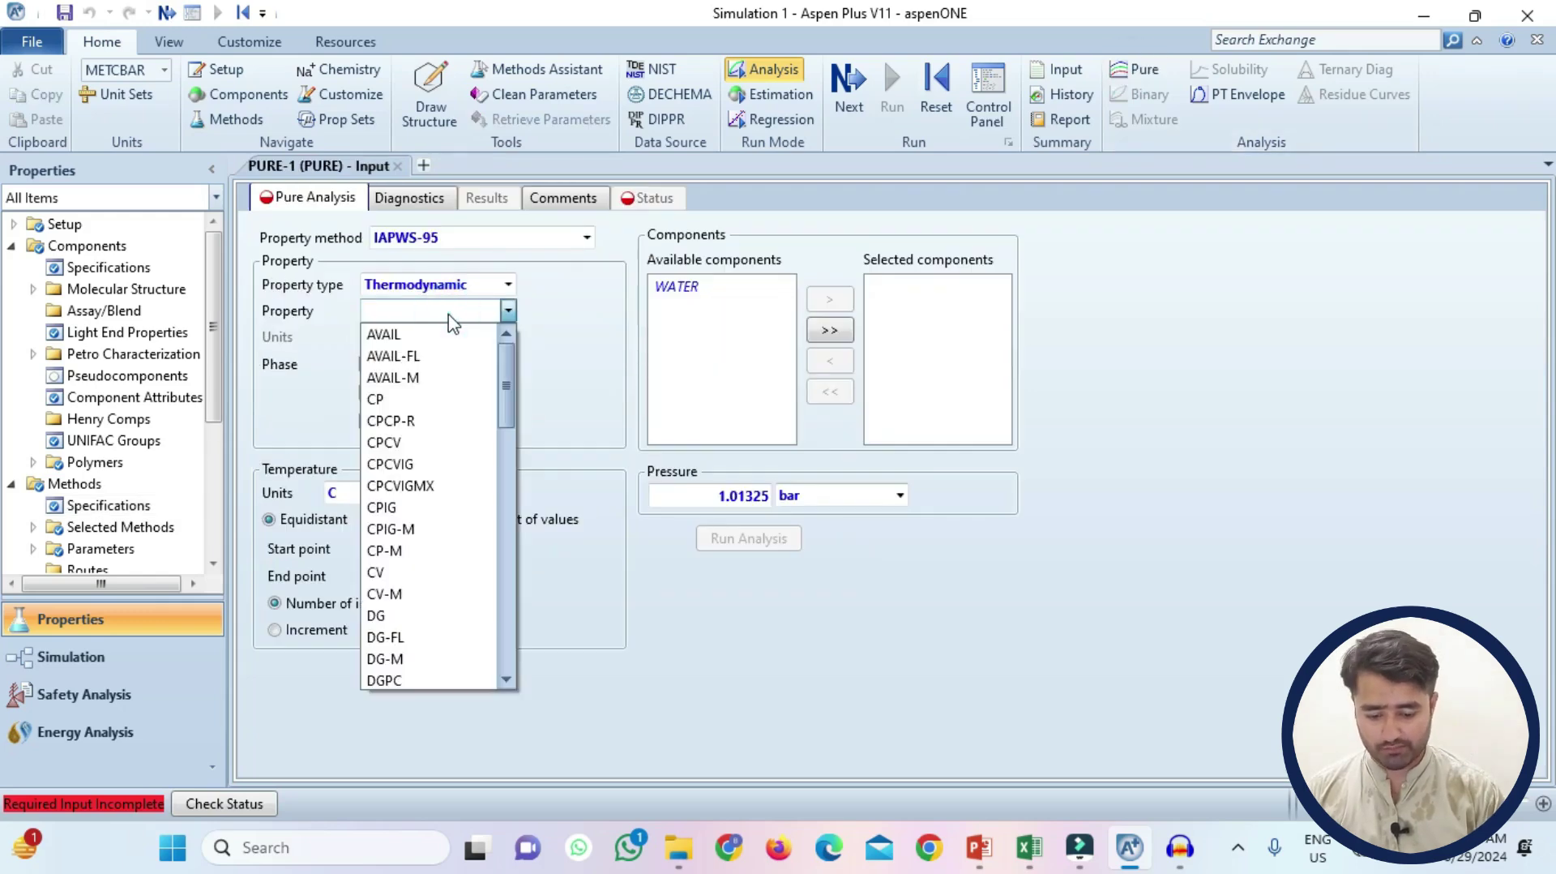
scroll(430, 503, down, 8)
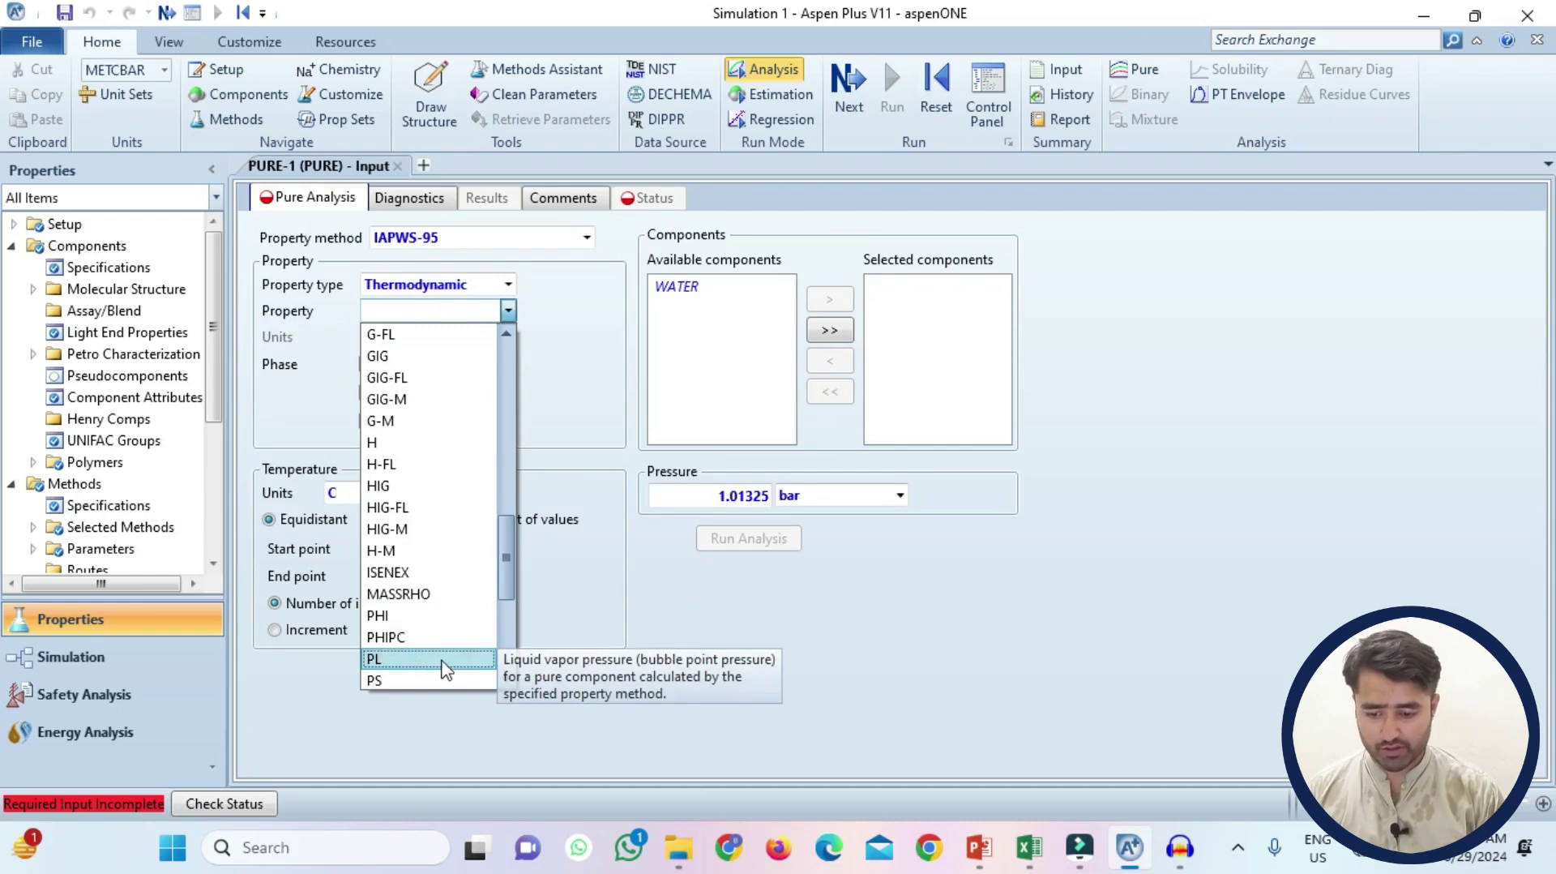
click(444, 660)
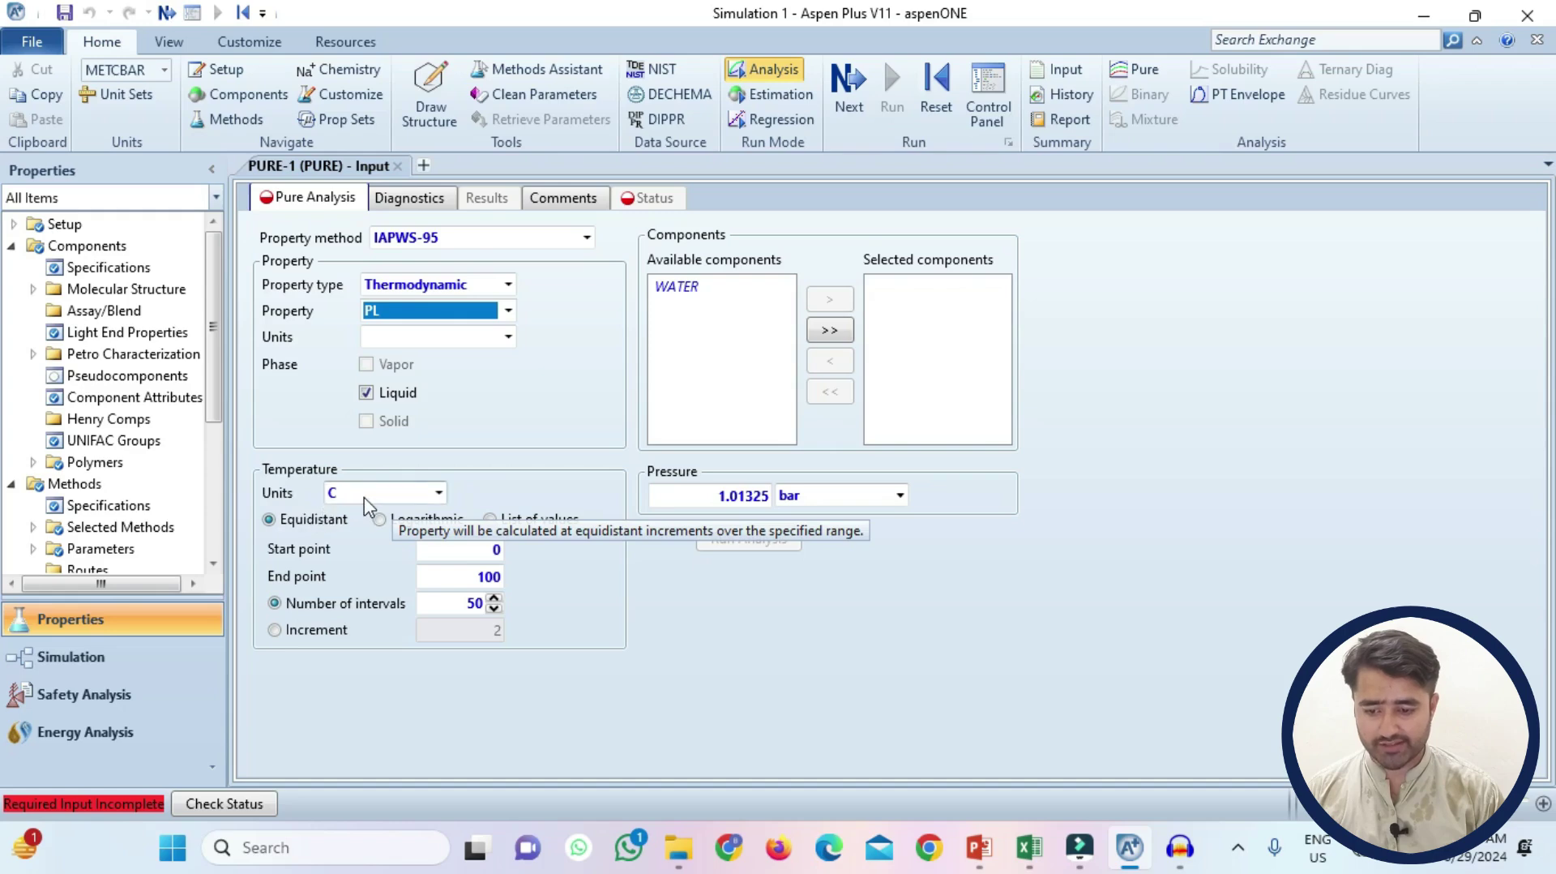
click(450, 340)
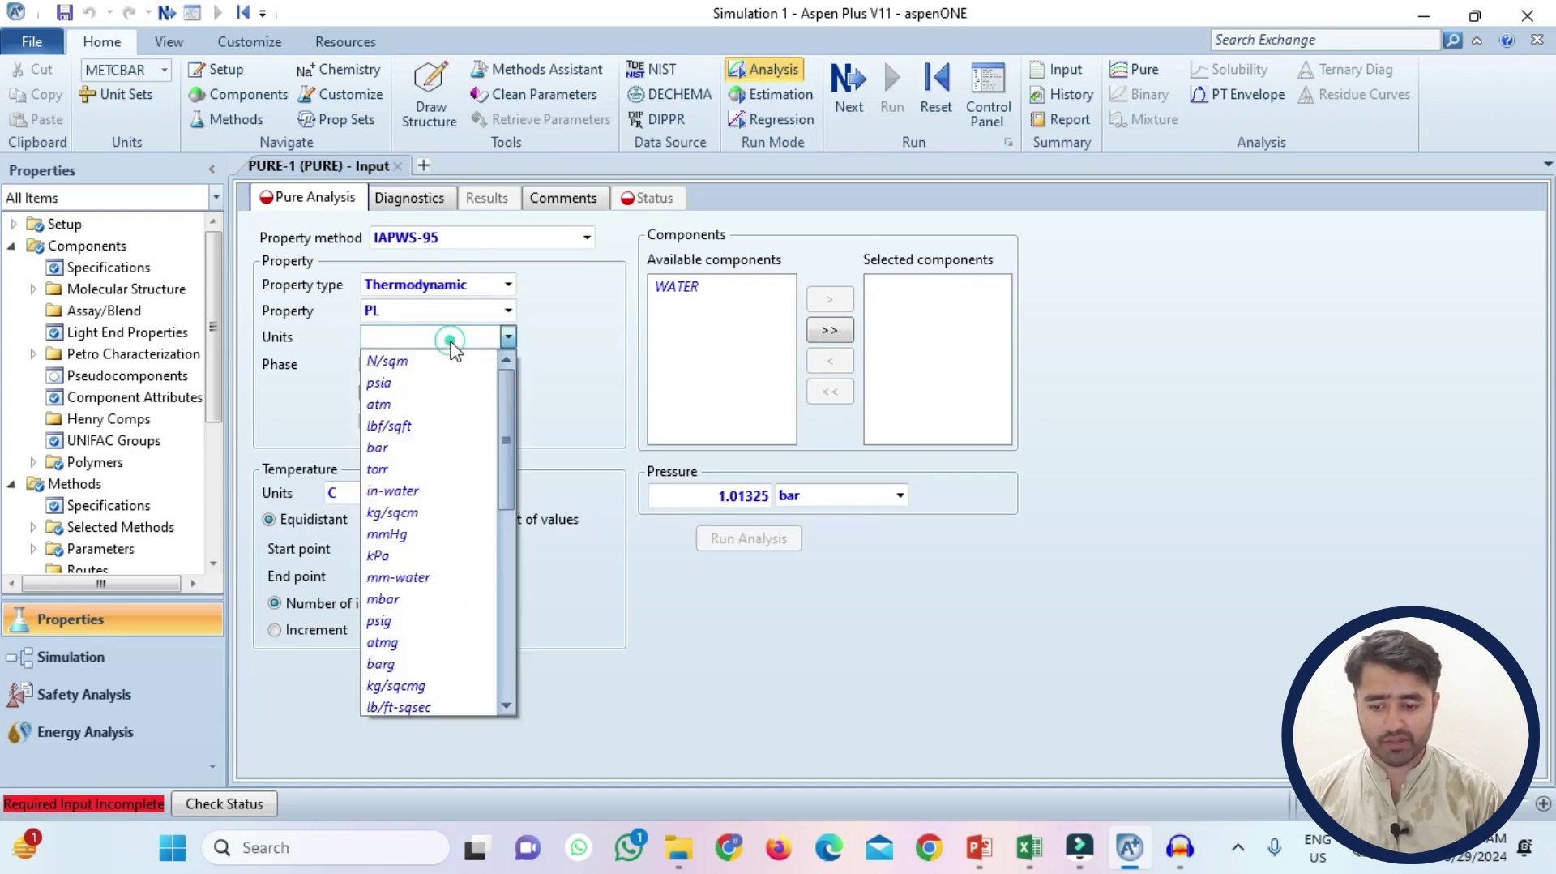
key(a)
key(Return)
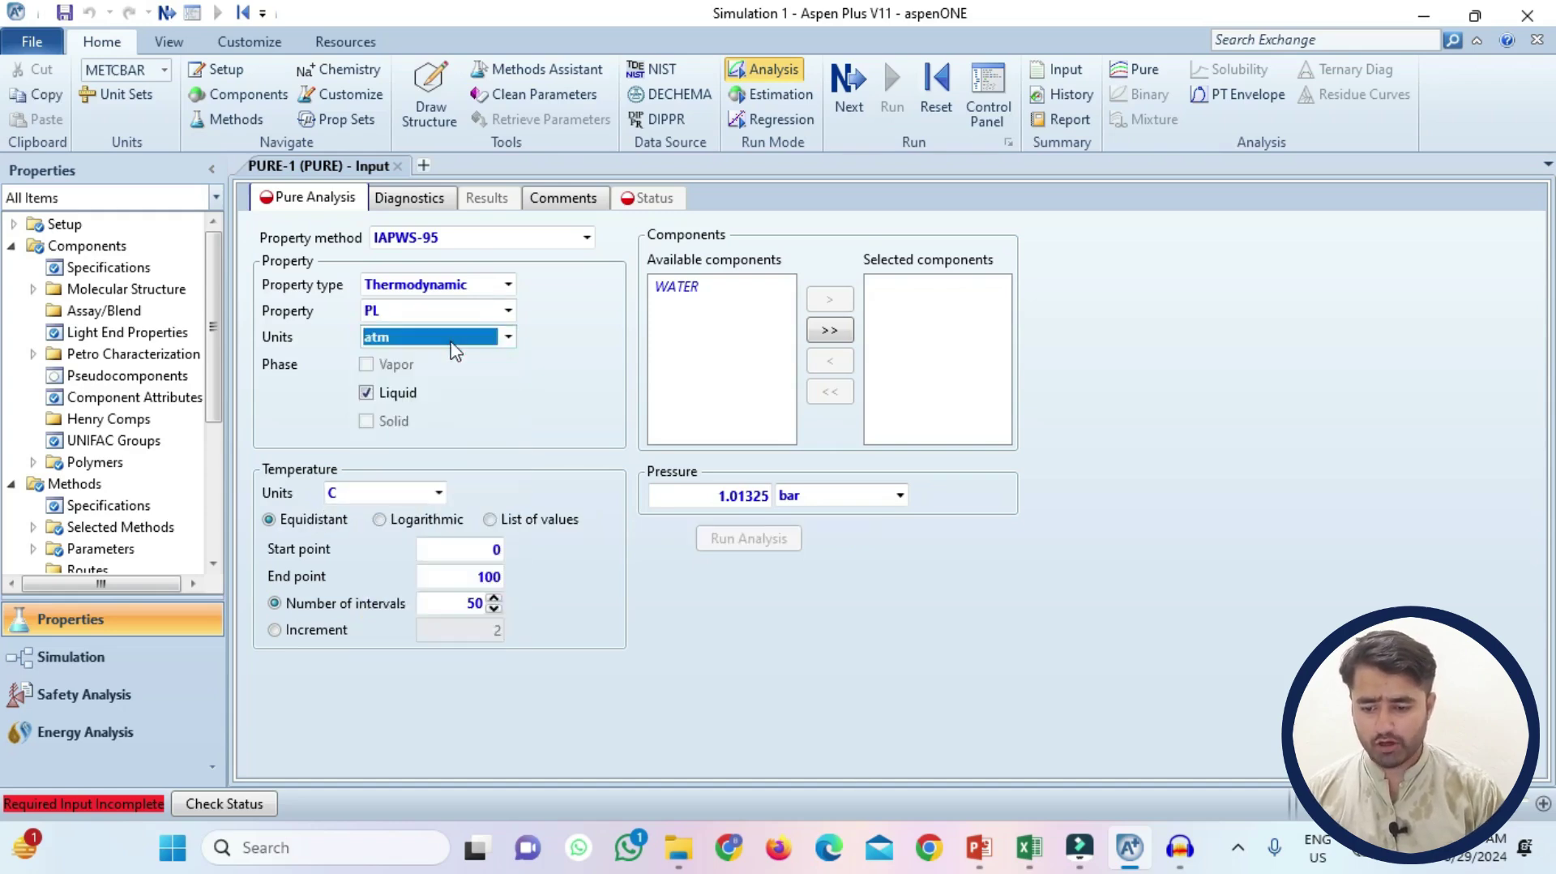
click(454, 350)
click(486, 511)
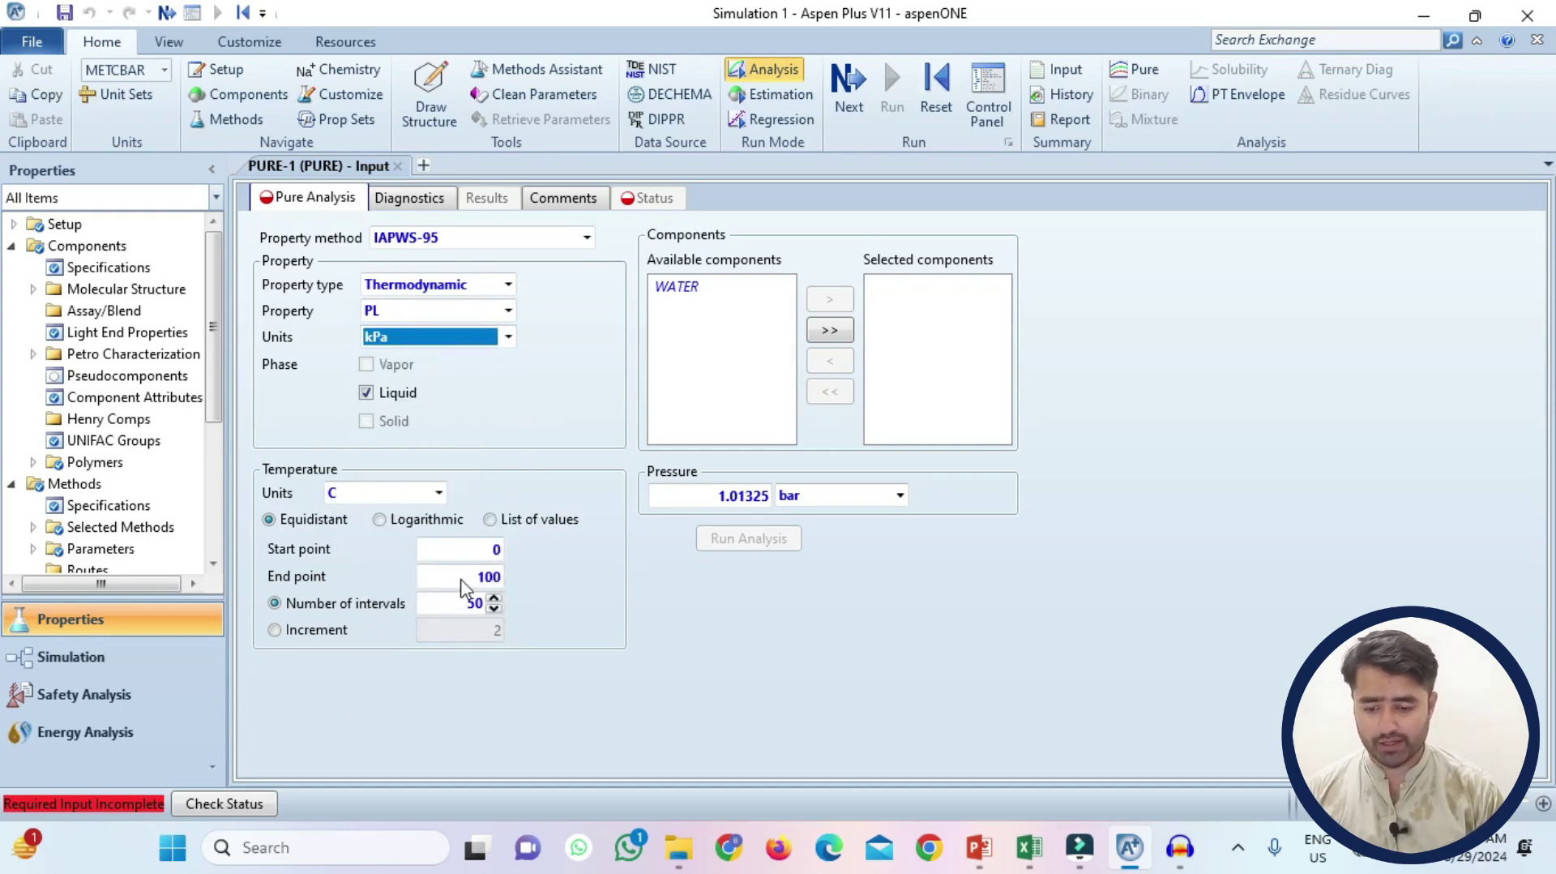
Set the temperature end point to 150 with increment 5, and select WATER
click(462, 579)
text(150)
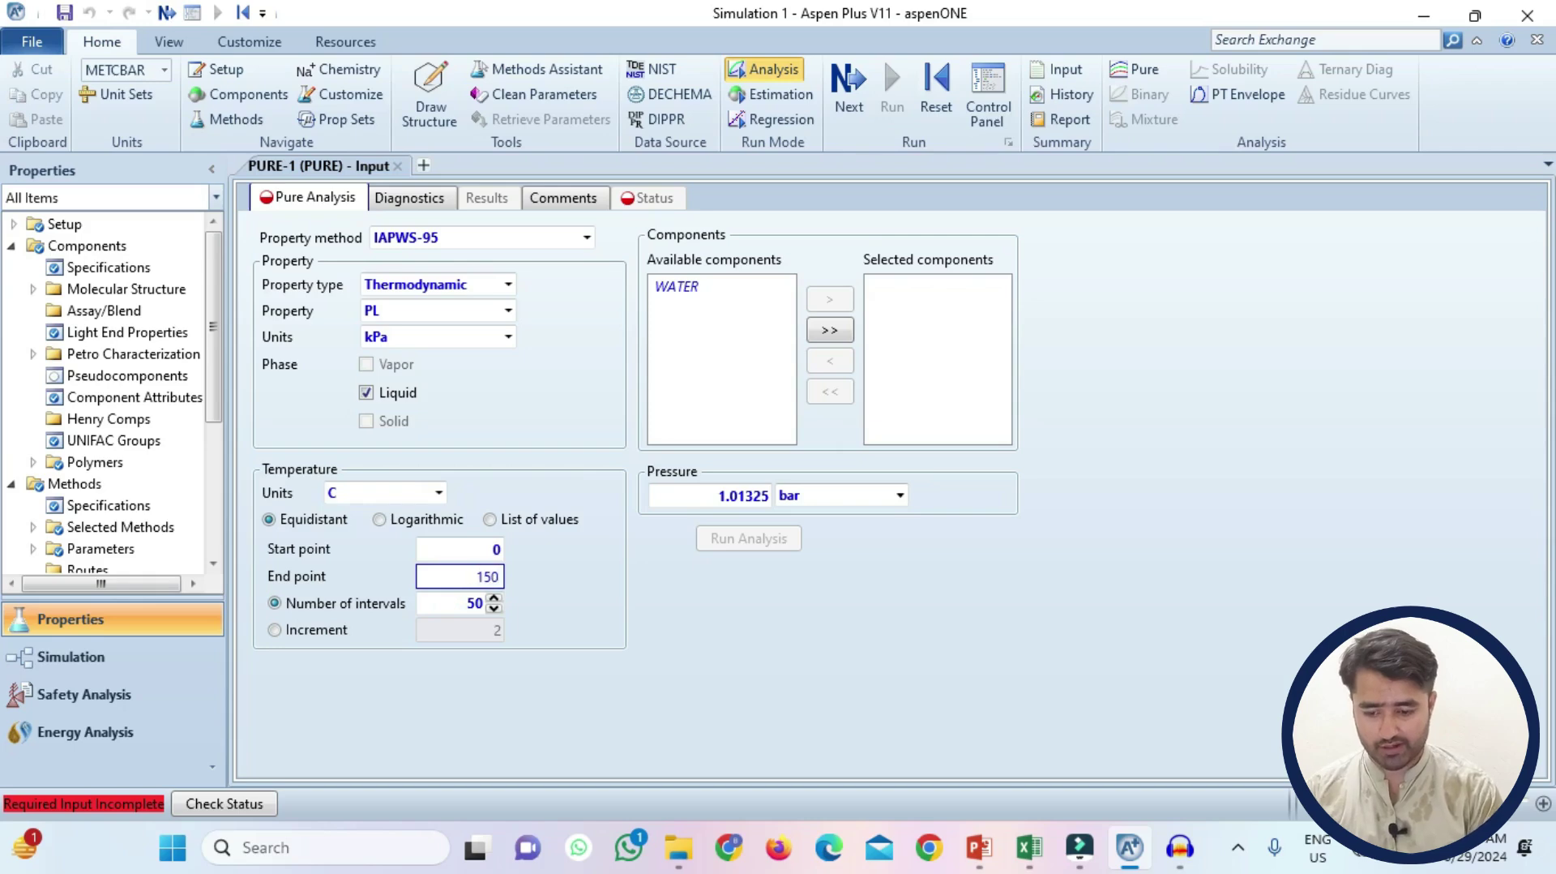
key(Return)
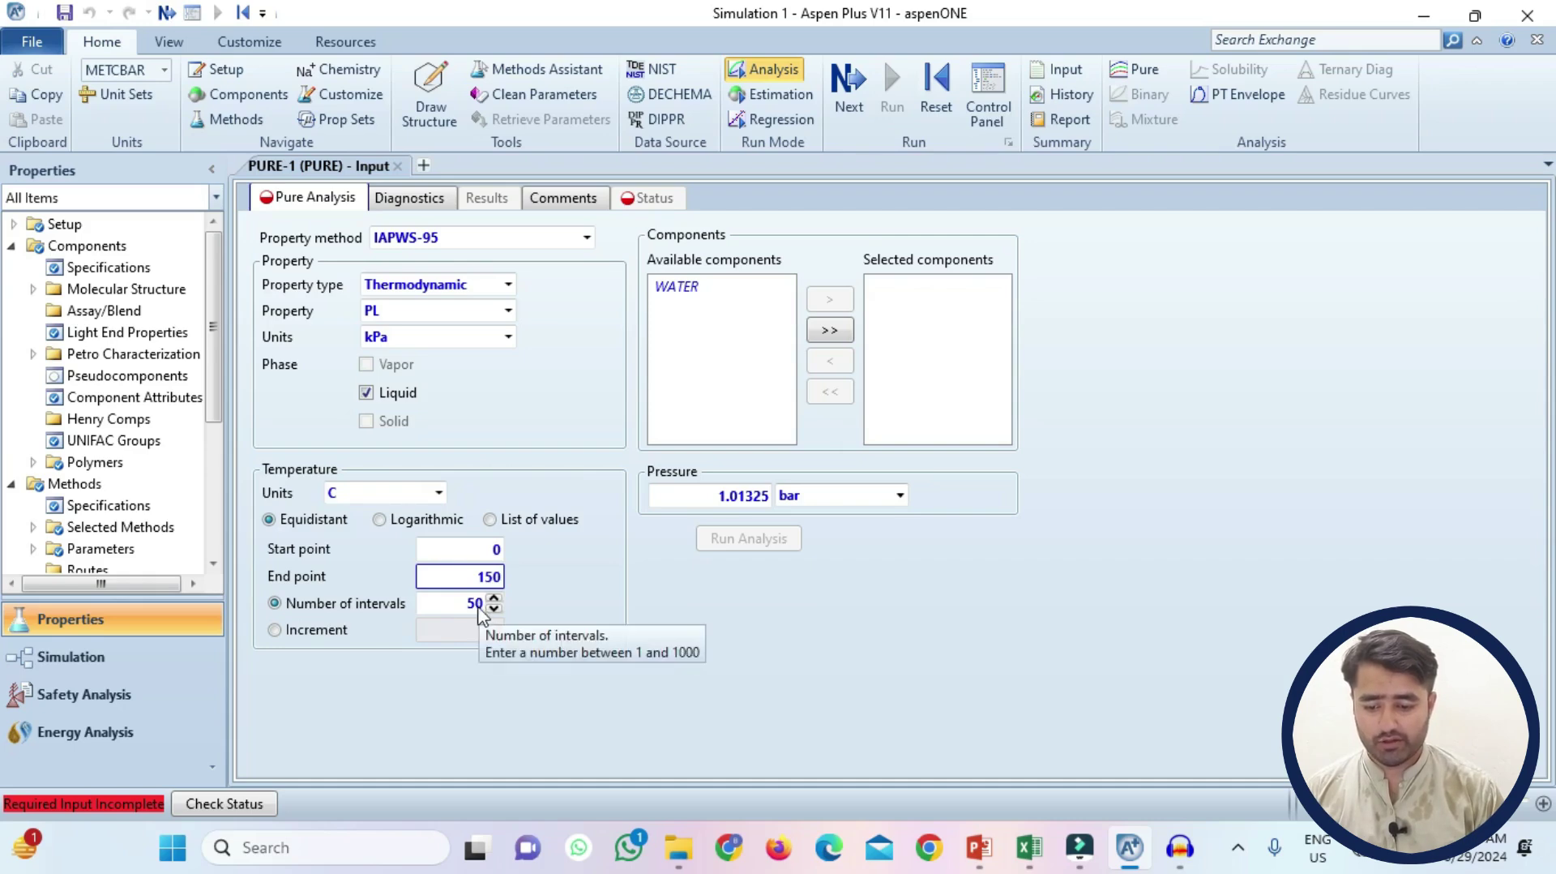
click(337, 629)
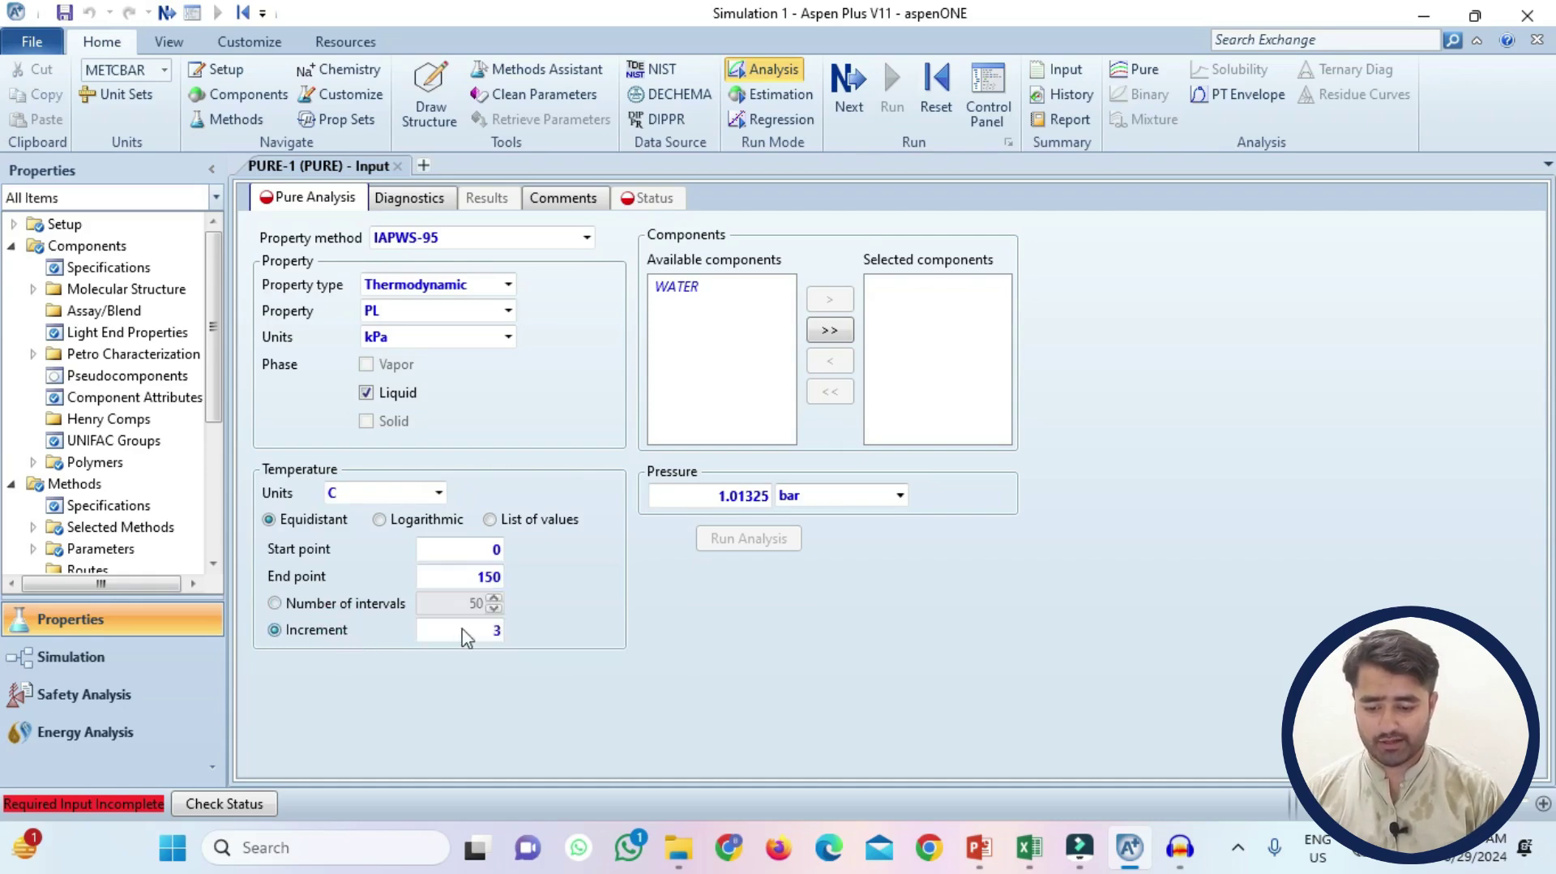
double_click(497, 632)
text(5)
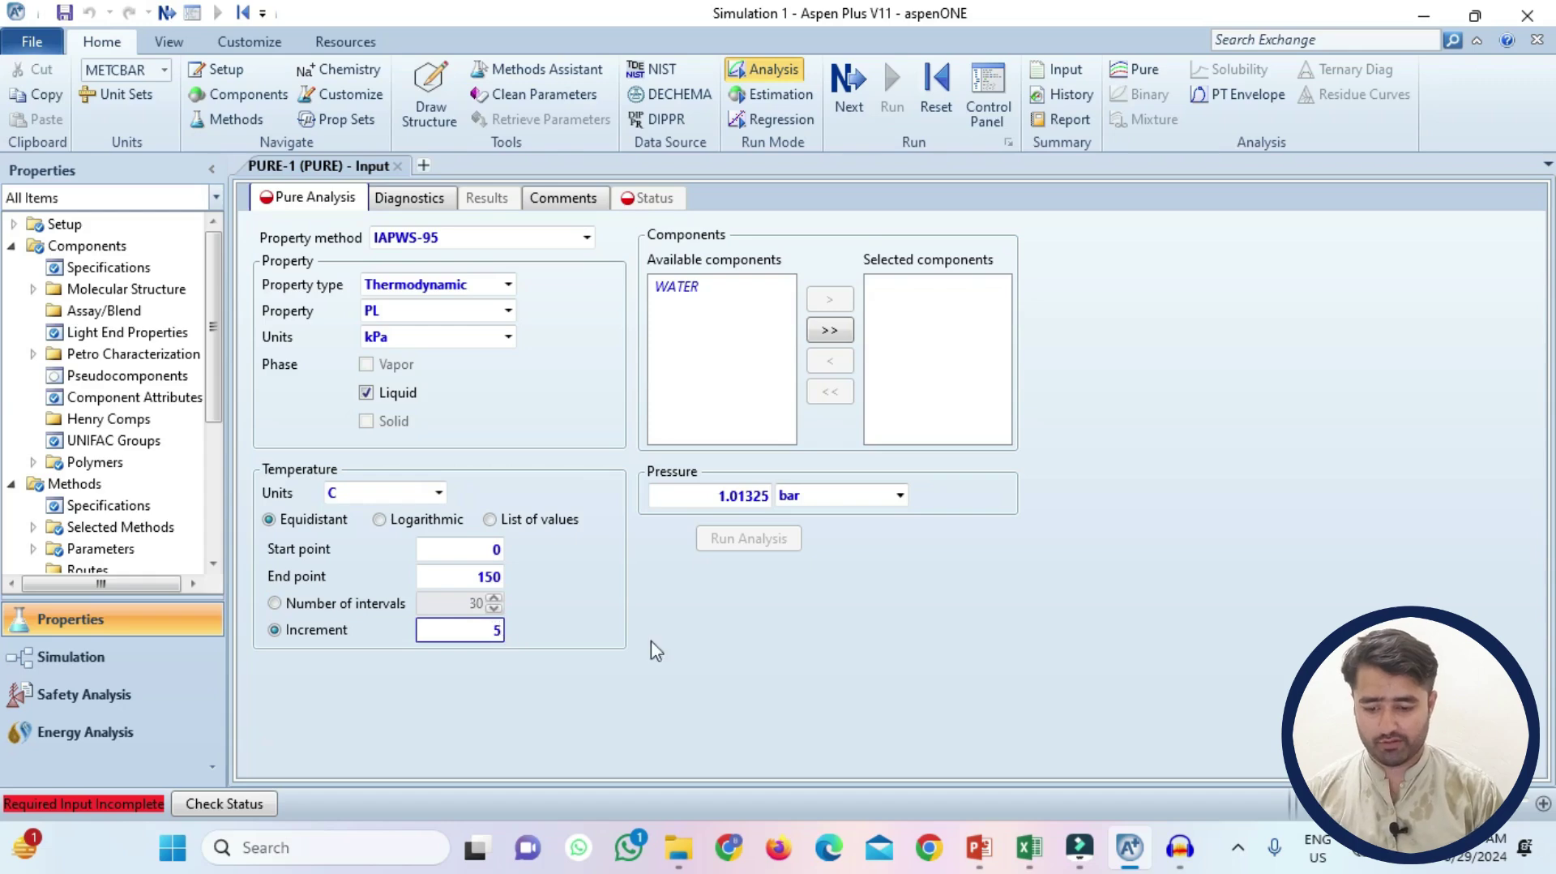
click(715, 287)
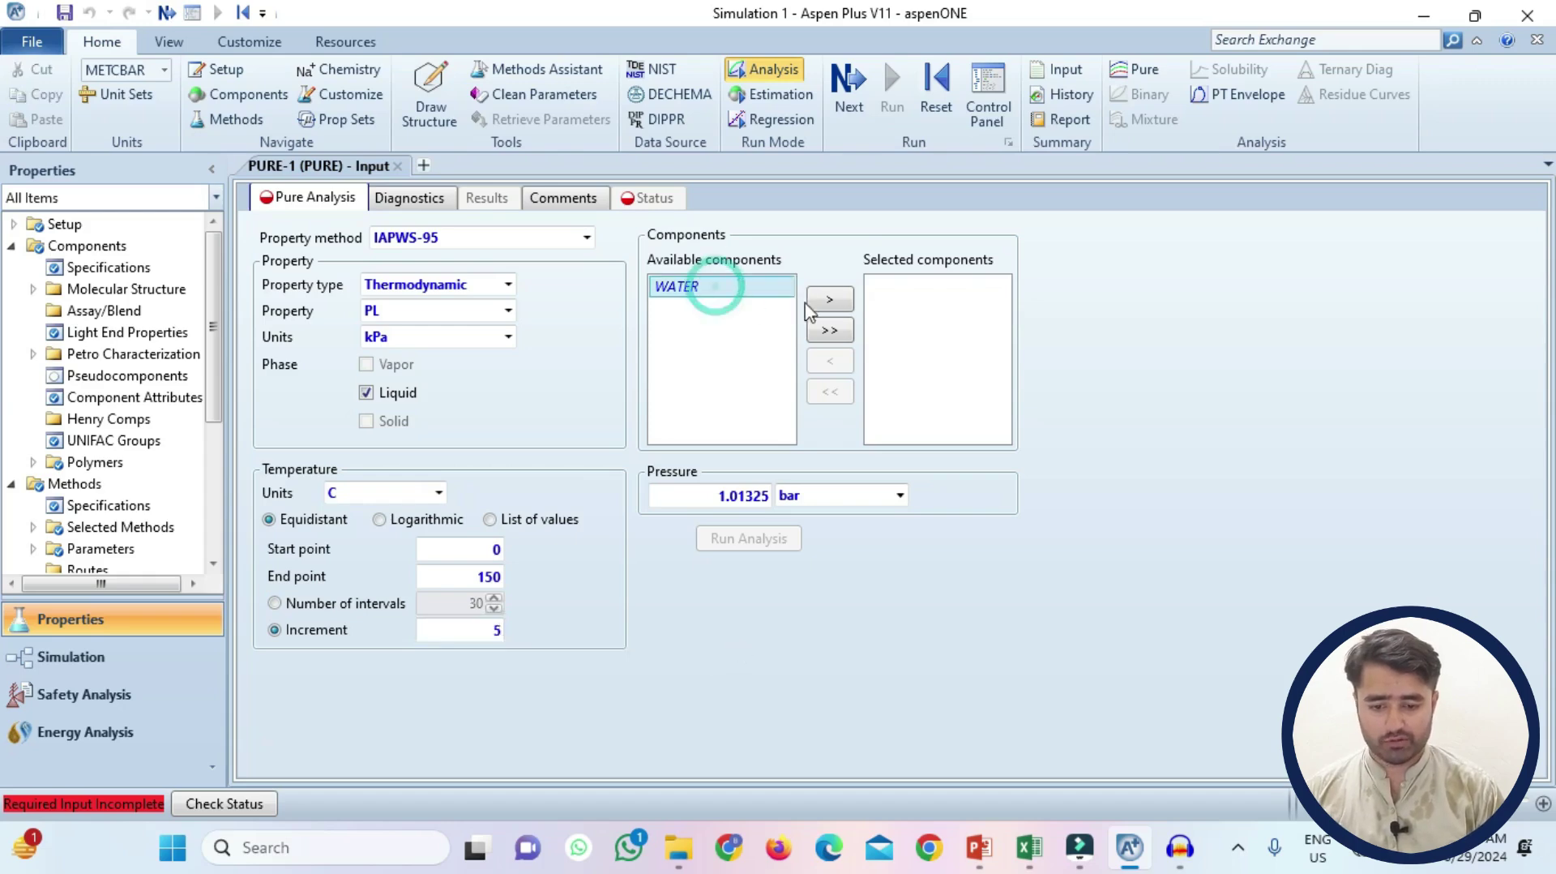
click(830, 300)
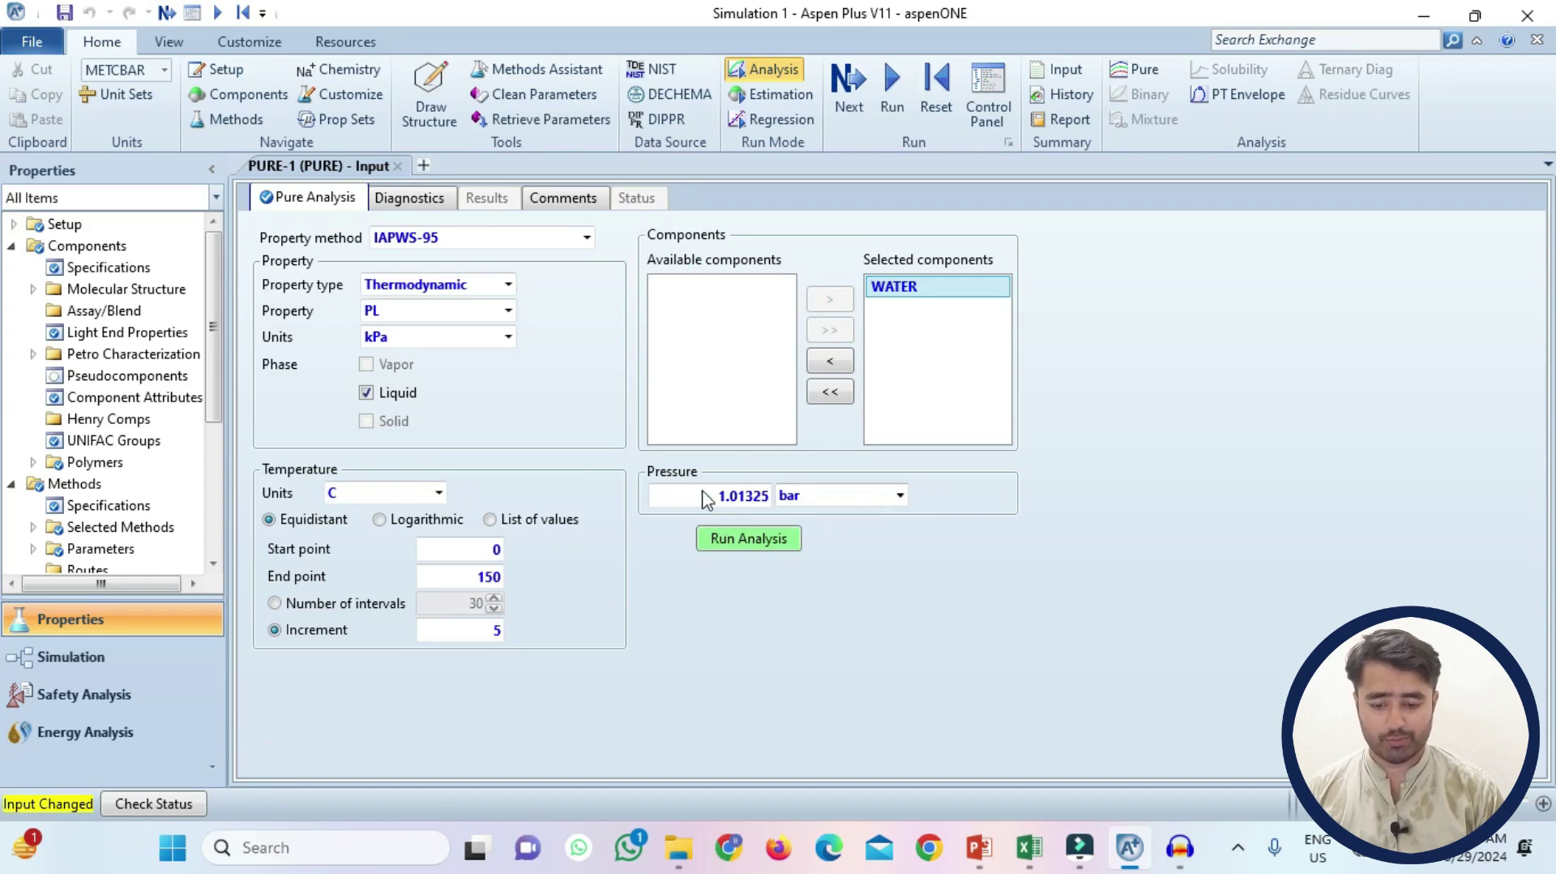
click(750, 546)
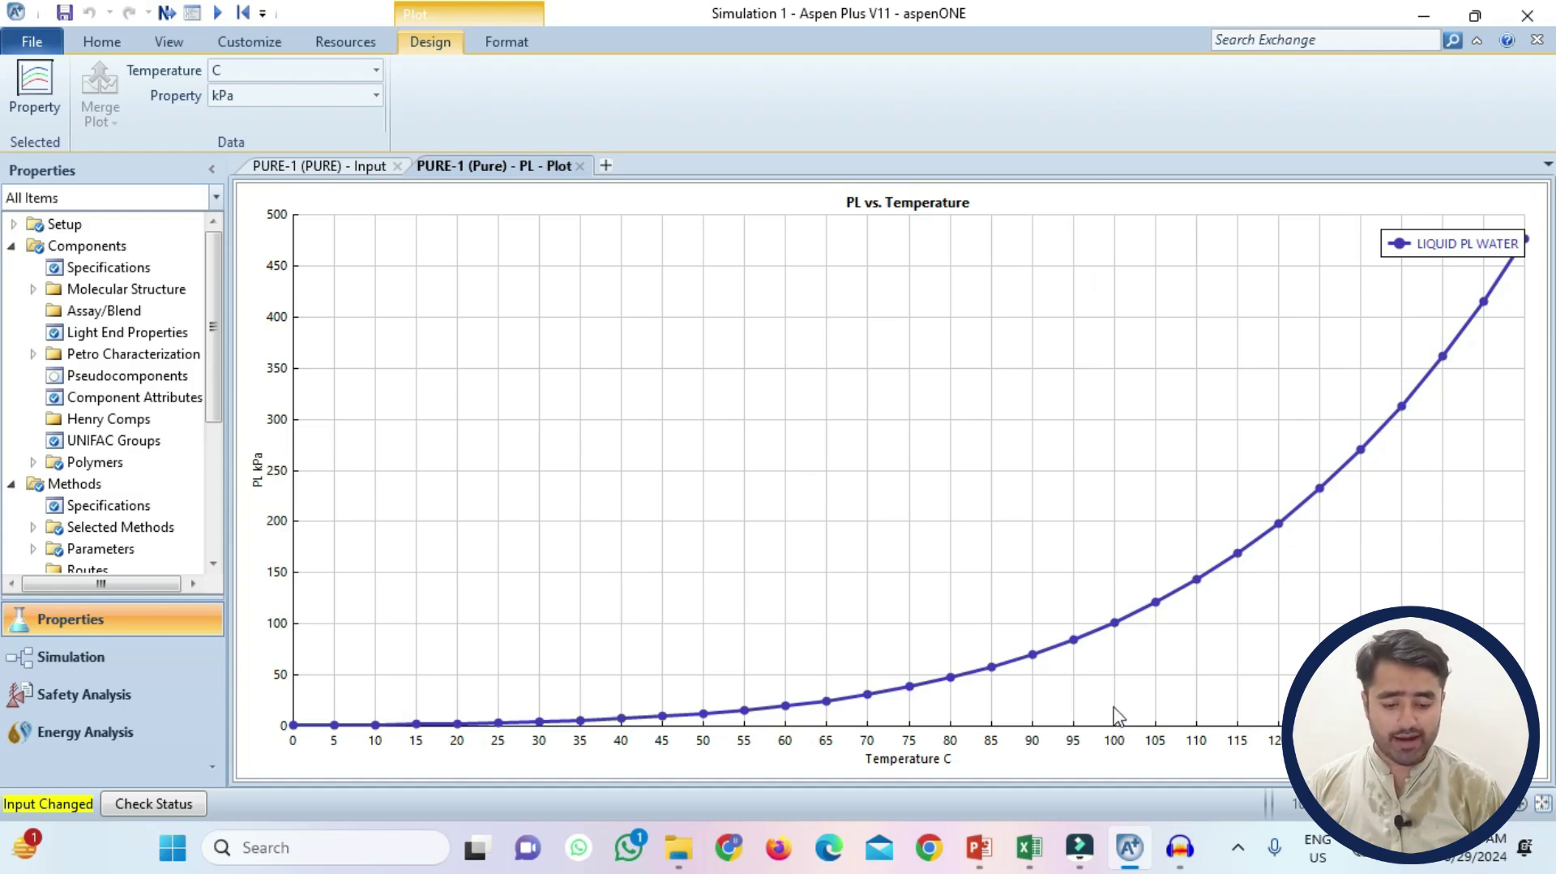
mouse_move(1116, 624)
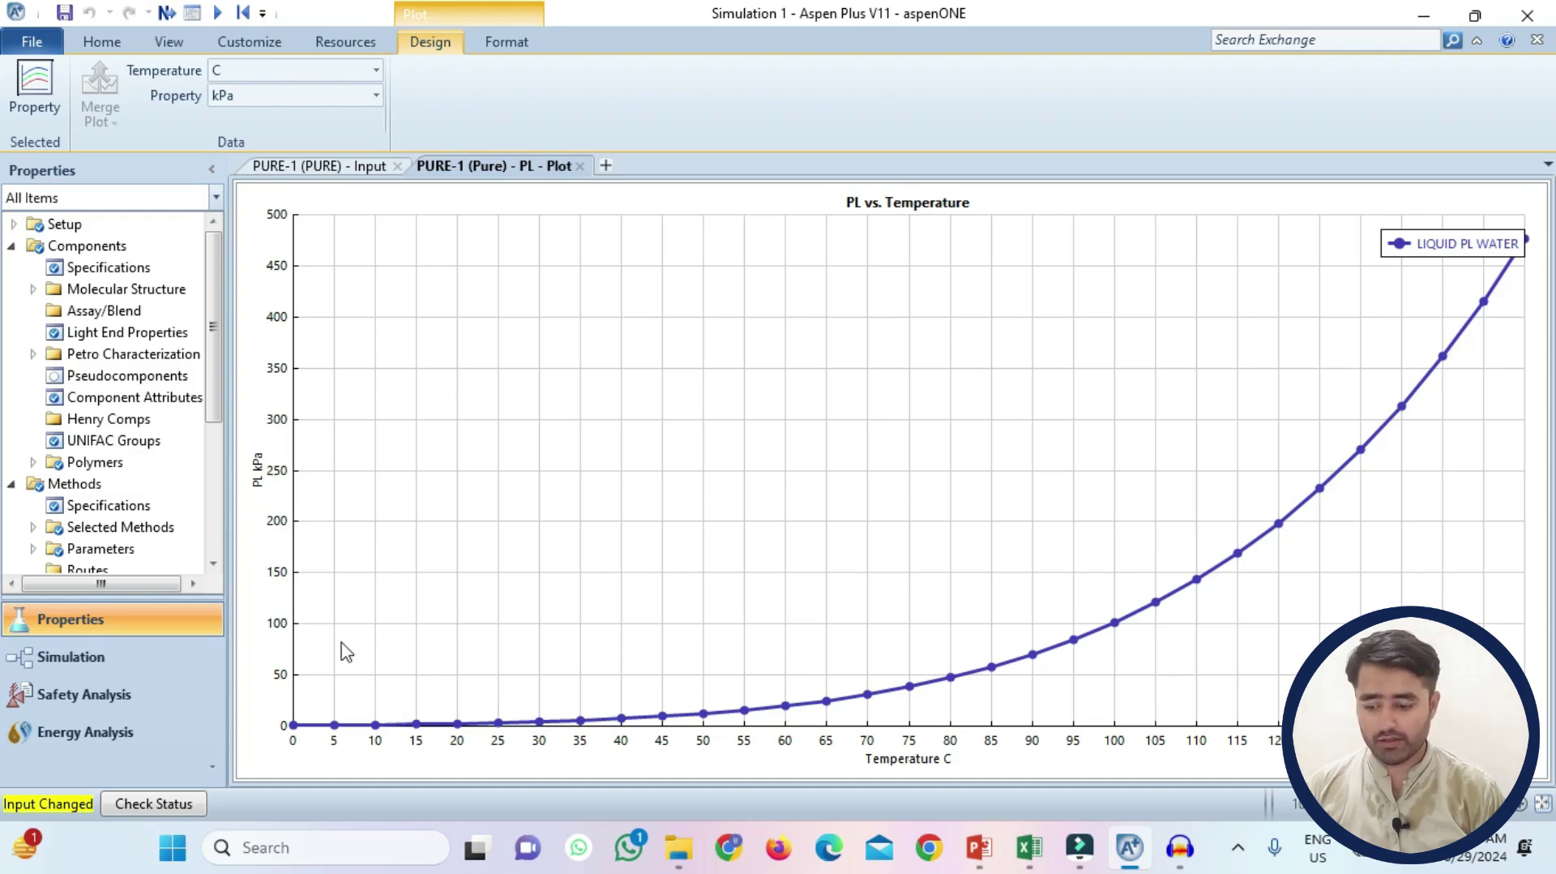
Place a Pump named P and a Heater named B on the flowsheet
click(192, 659)
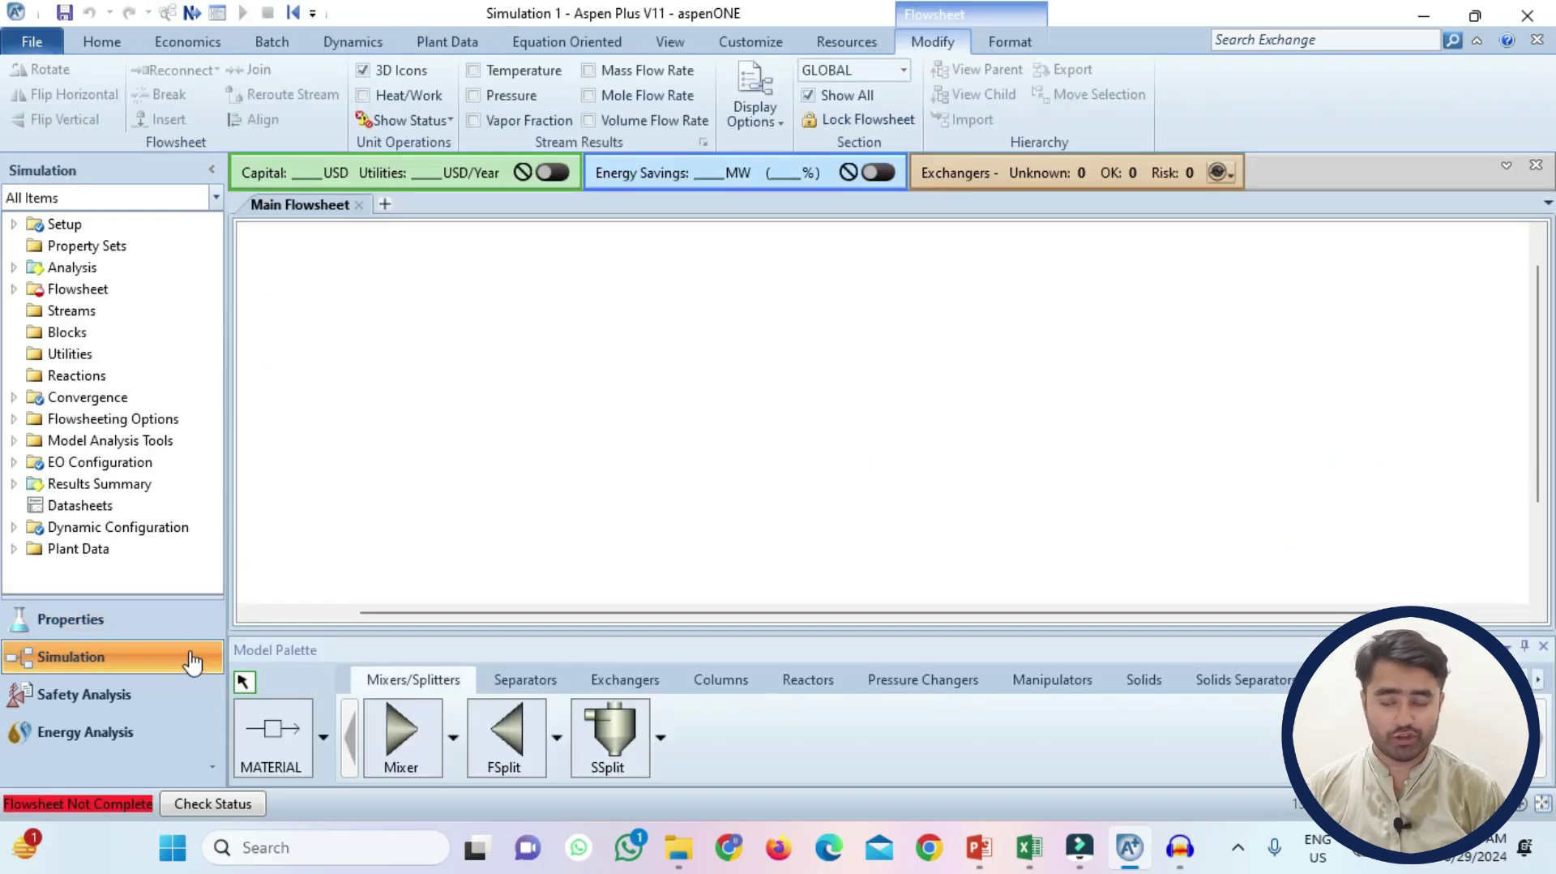
click(936, 680)
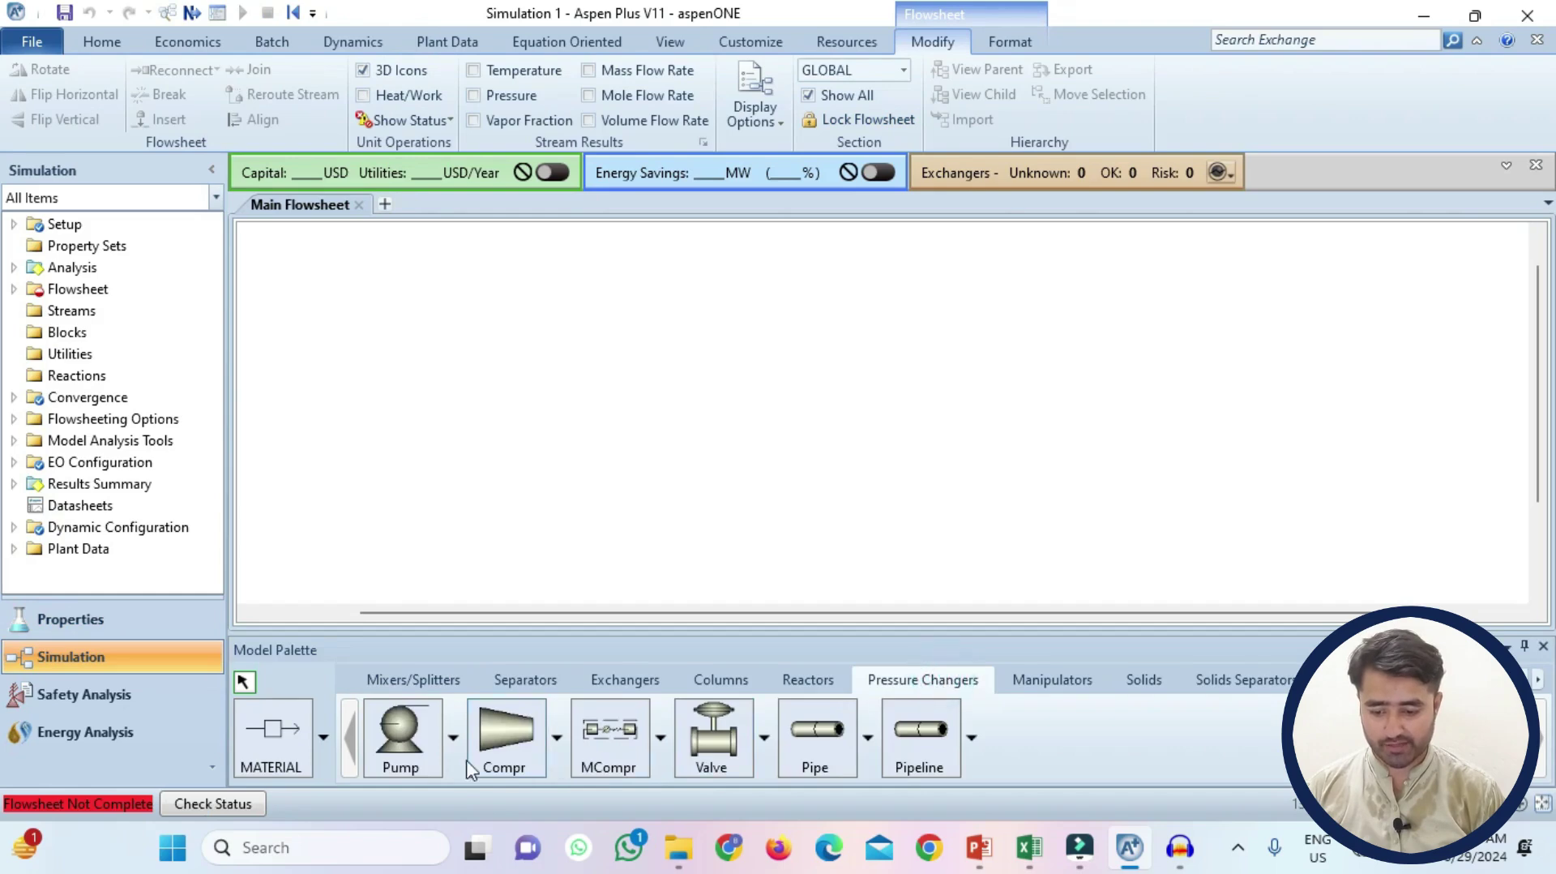
click(401, 733)
click(614, 415)
click(667, 377)
text(P)
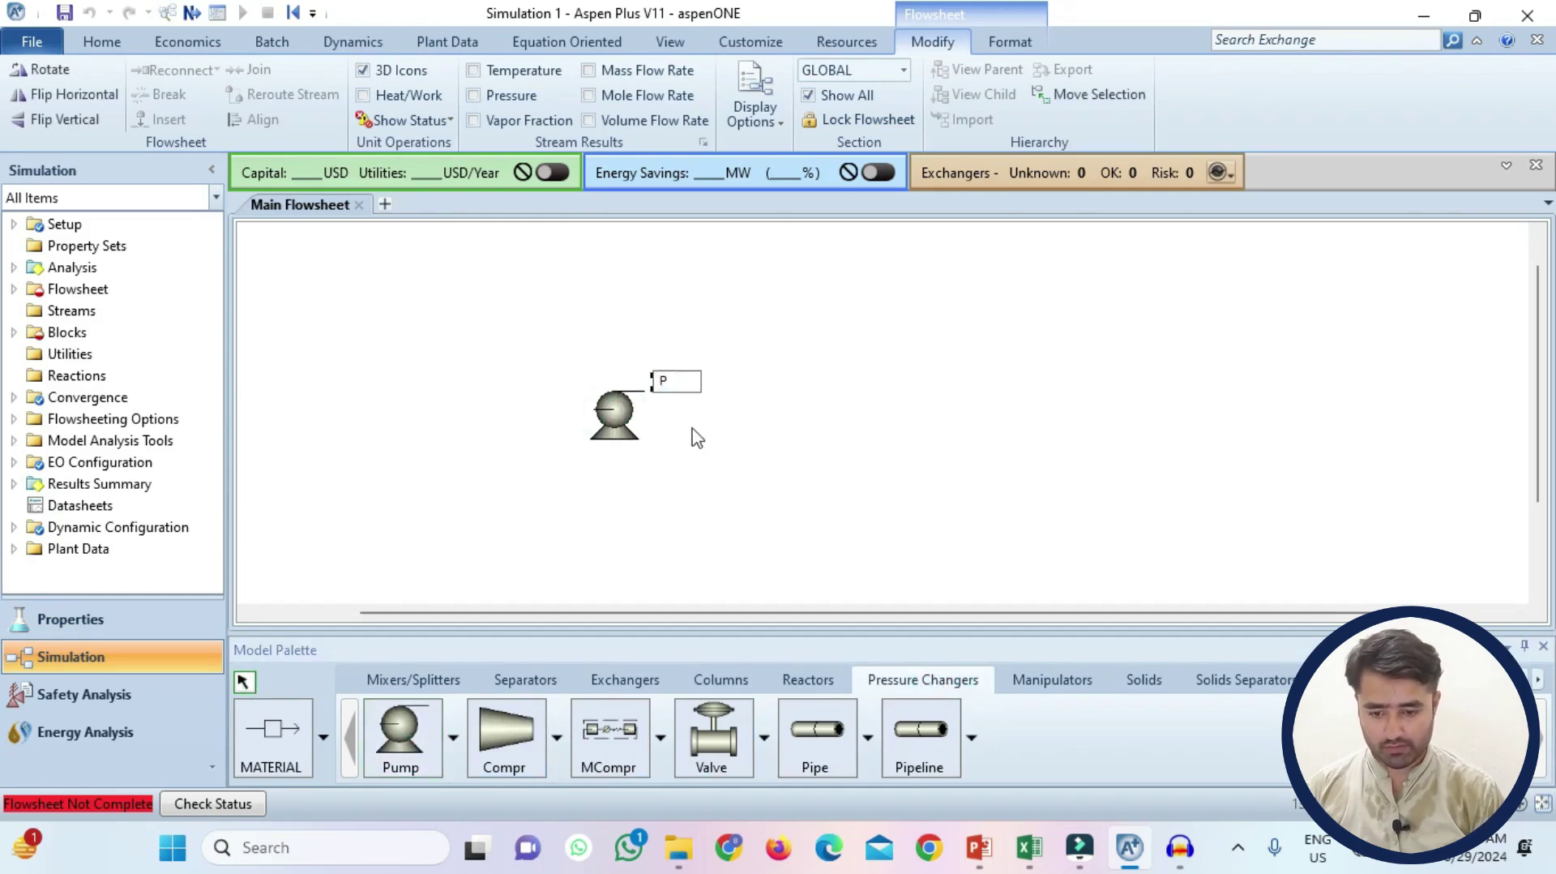
key(Return)
click(625, 680)
click(402, 733)
click(761, 319)
click(820, 306)
text(B)
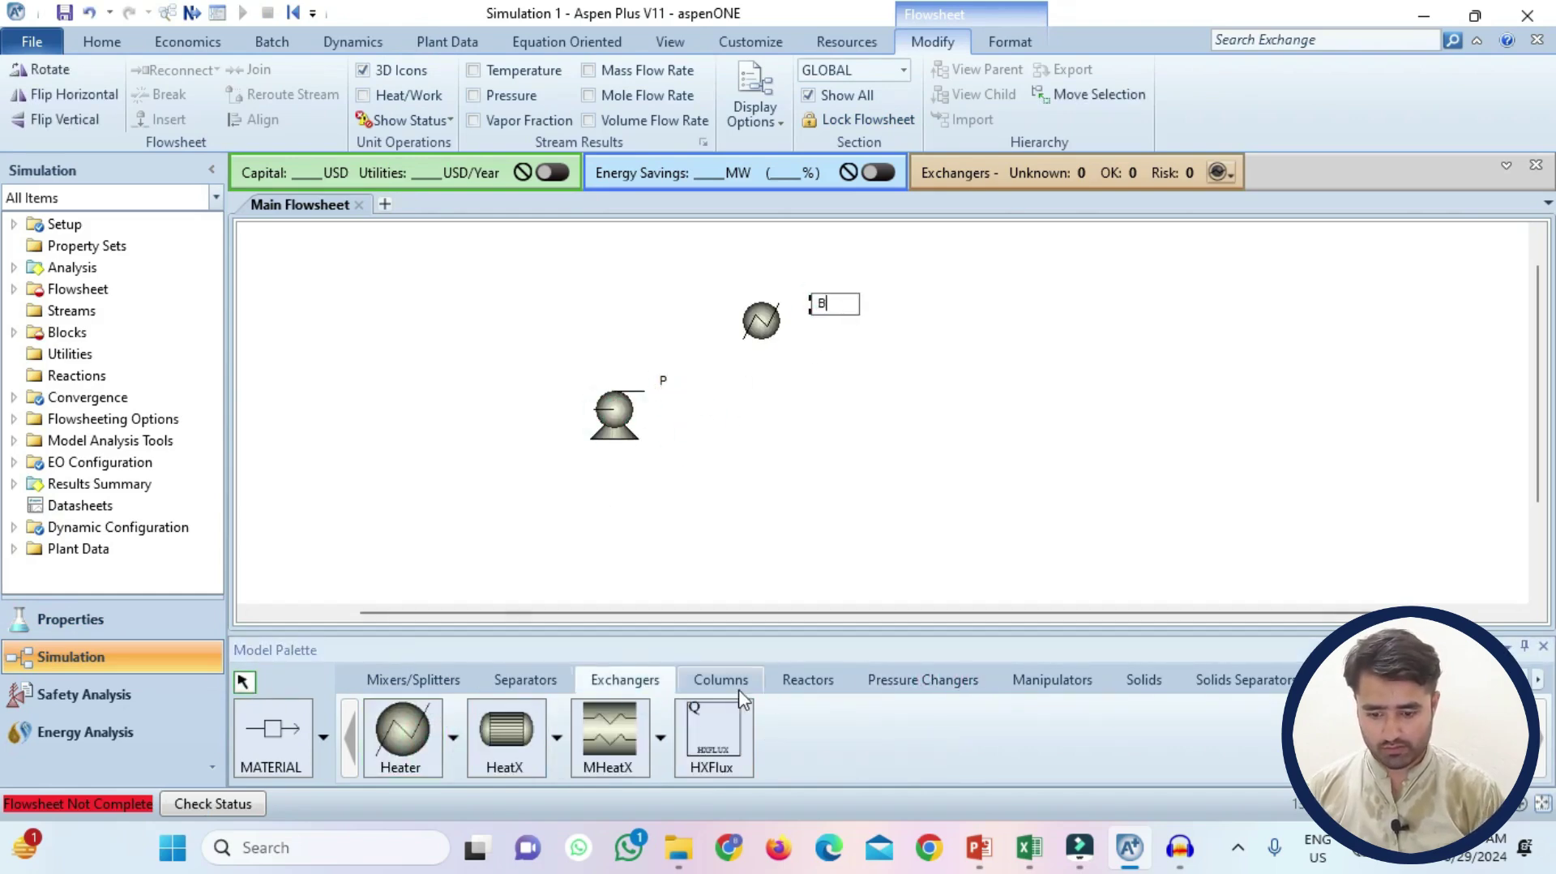
Add a Compr block named T as the turbine and a second Heater named C
click(923, 680)
click(556, 736)
click(504, 567)
click(859, 451)
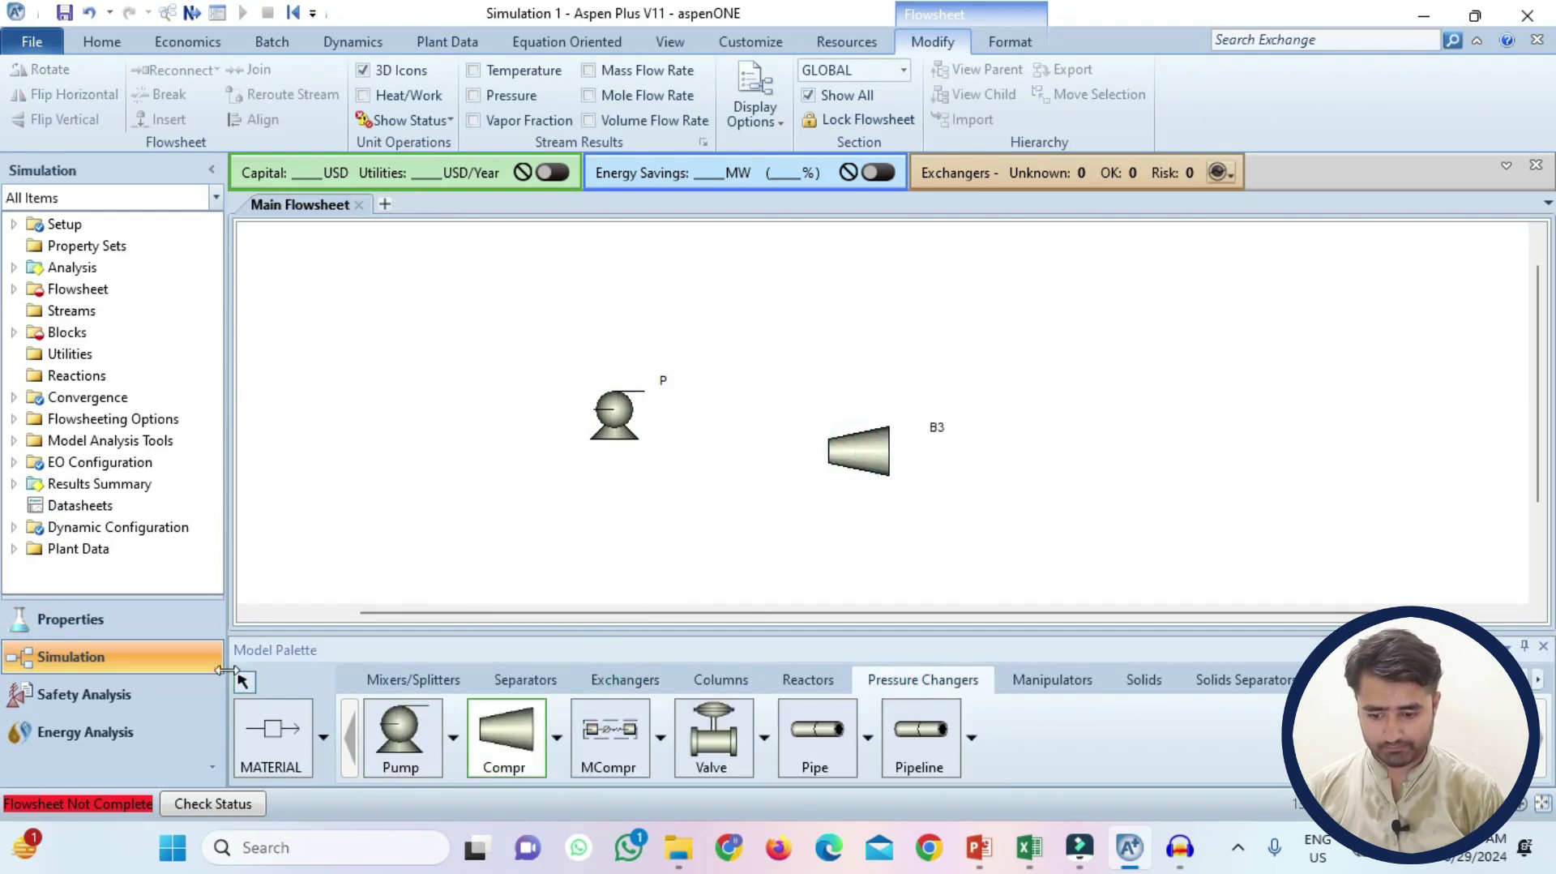
click(937, 427)
text(T)
click(625, 680)
click(401, 734)
click(745, 532)
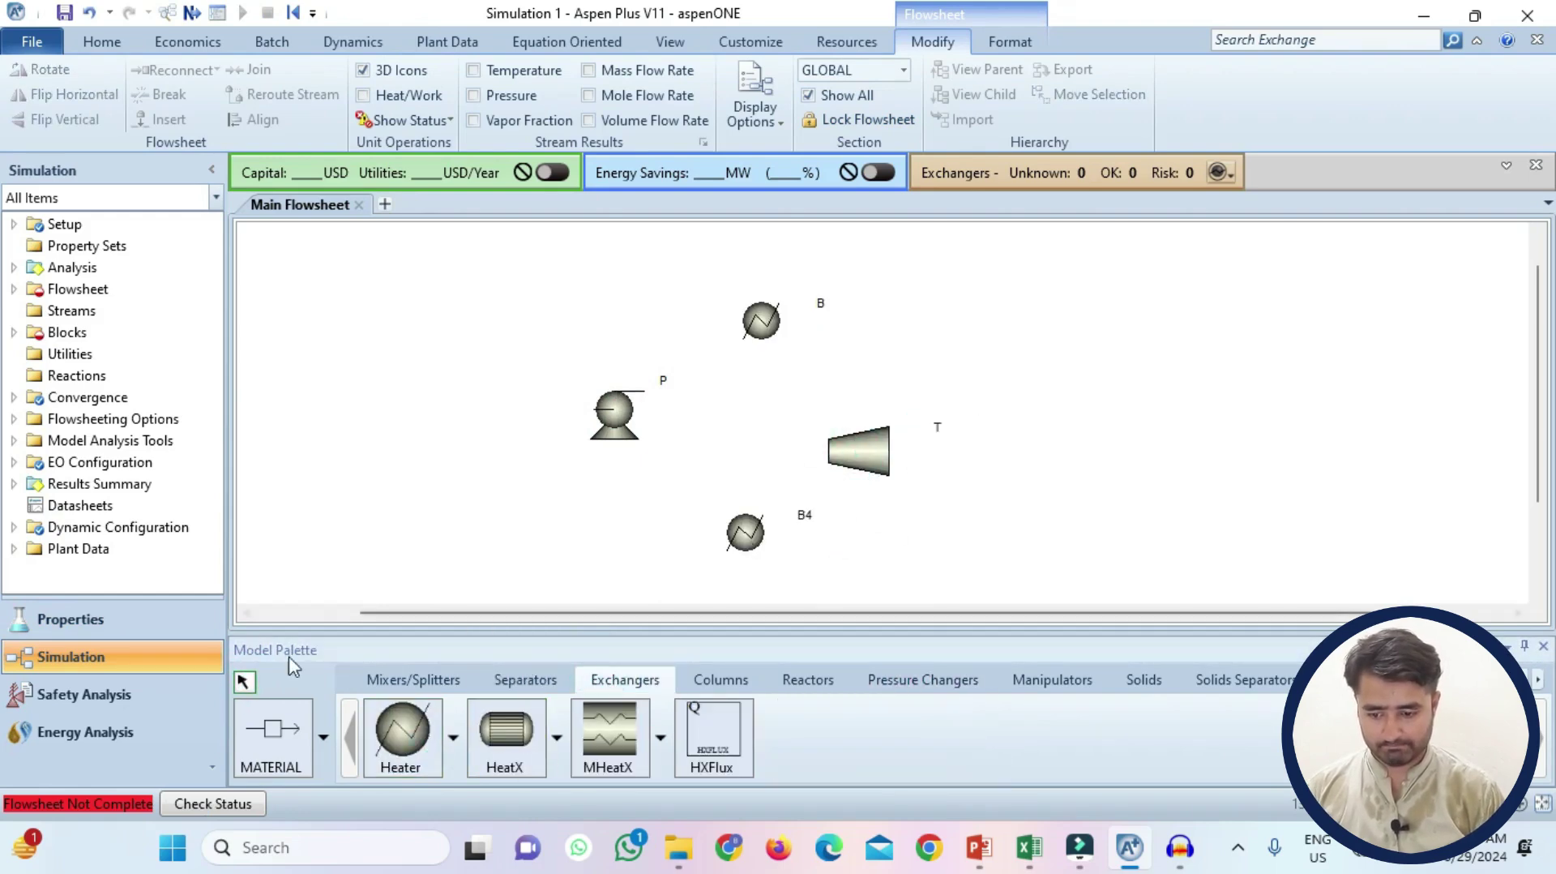
click(805, 515)
text(C)
key(Return)
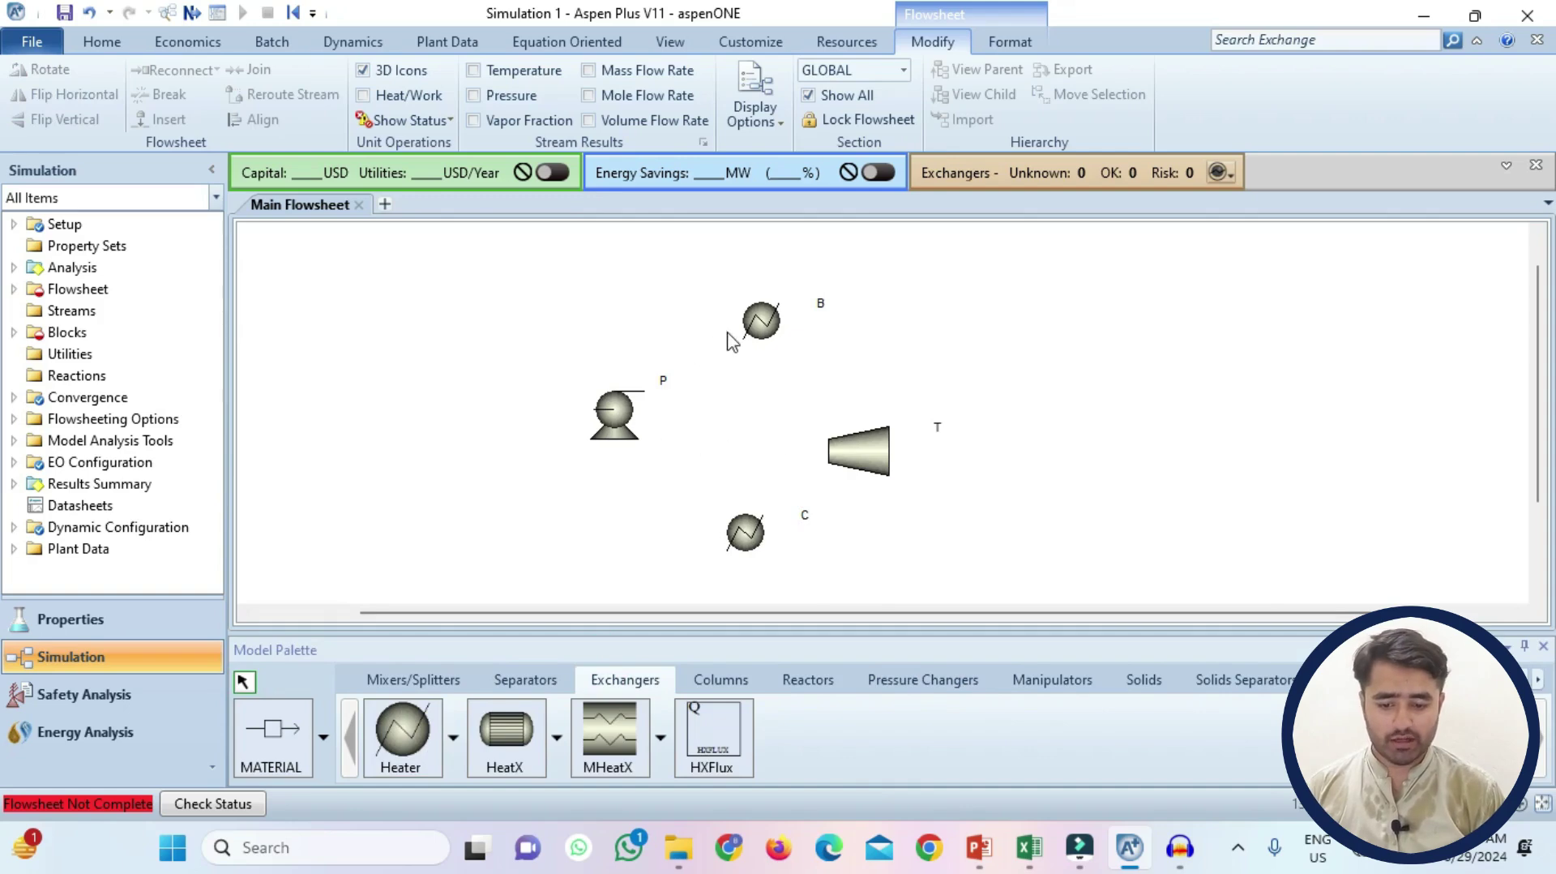
Draw material streams P→B→T→C→P as a closed loop and flip heater C horizontally
click(267, 736)
click(650, 395)
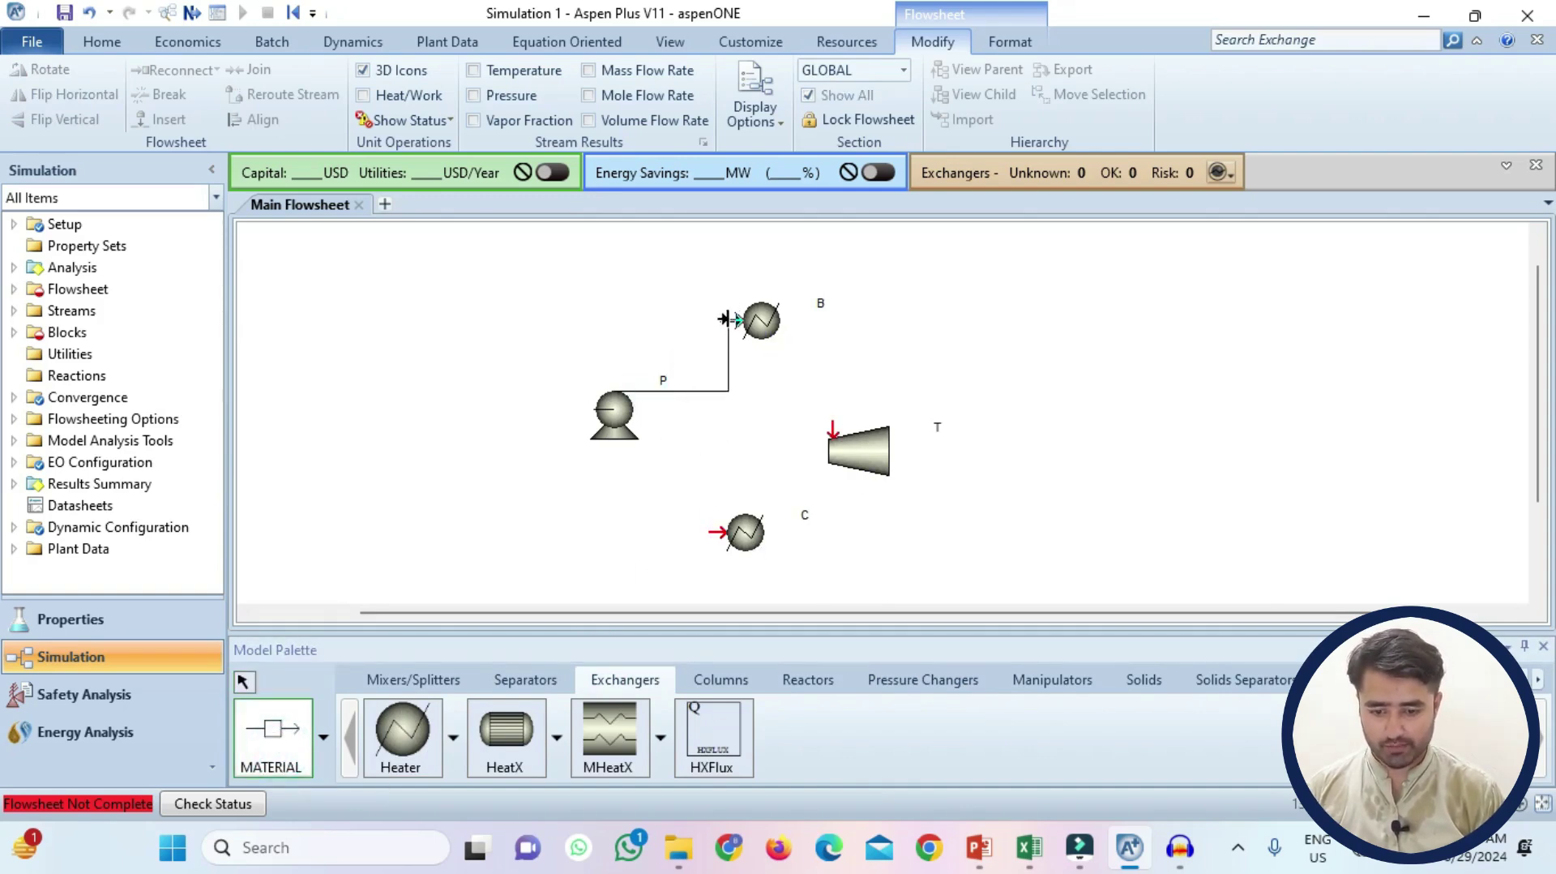
click(733, 320)
click(800, 322)
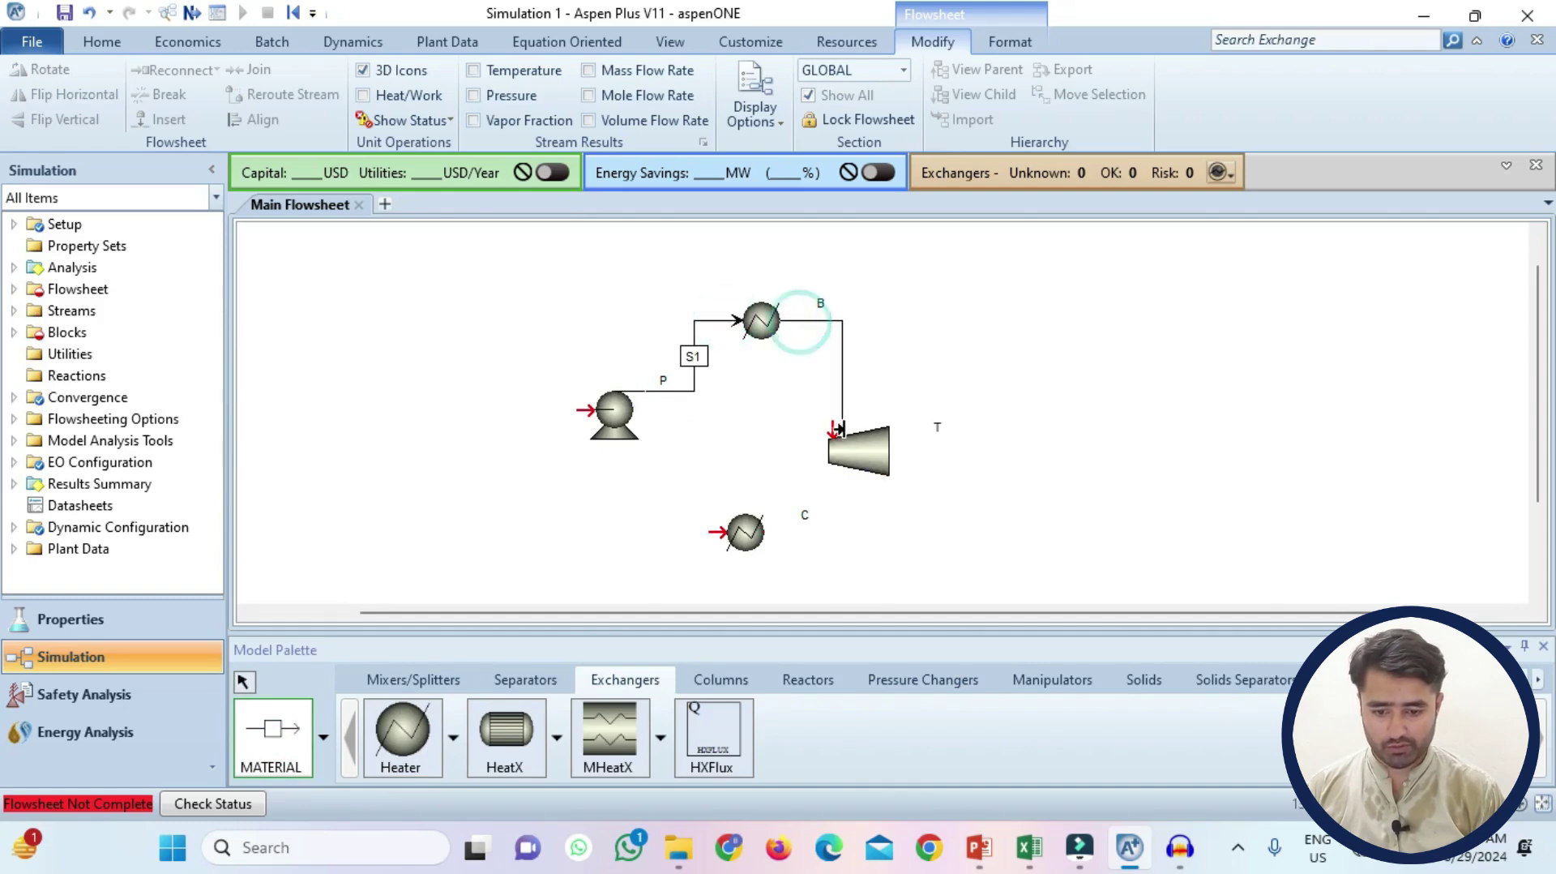
click(833, 429)
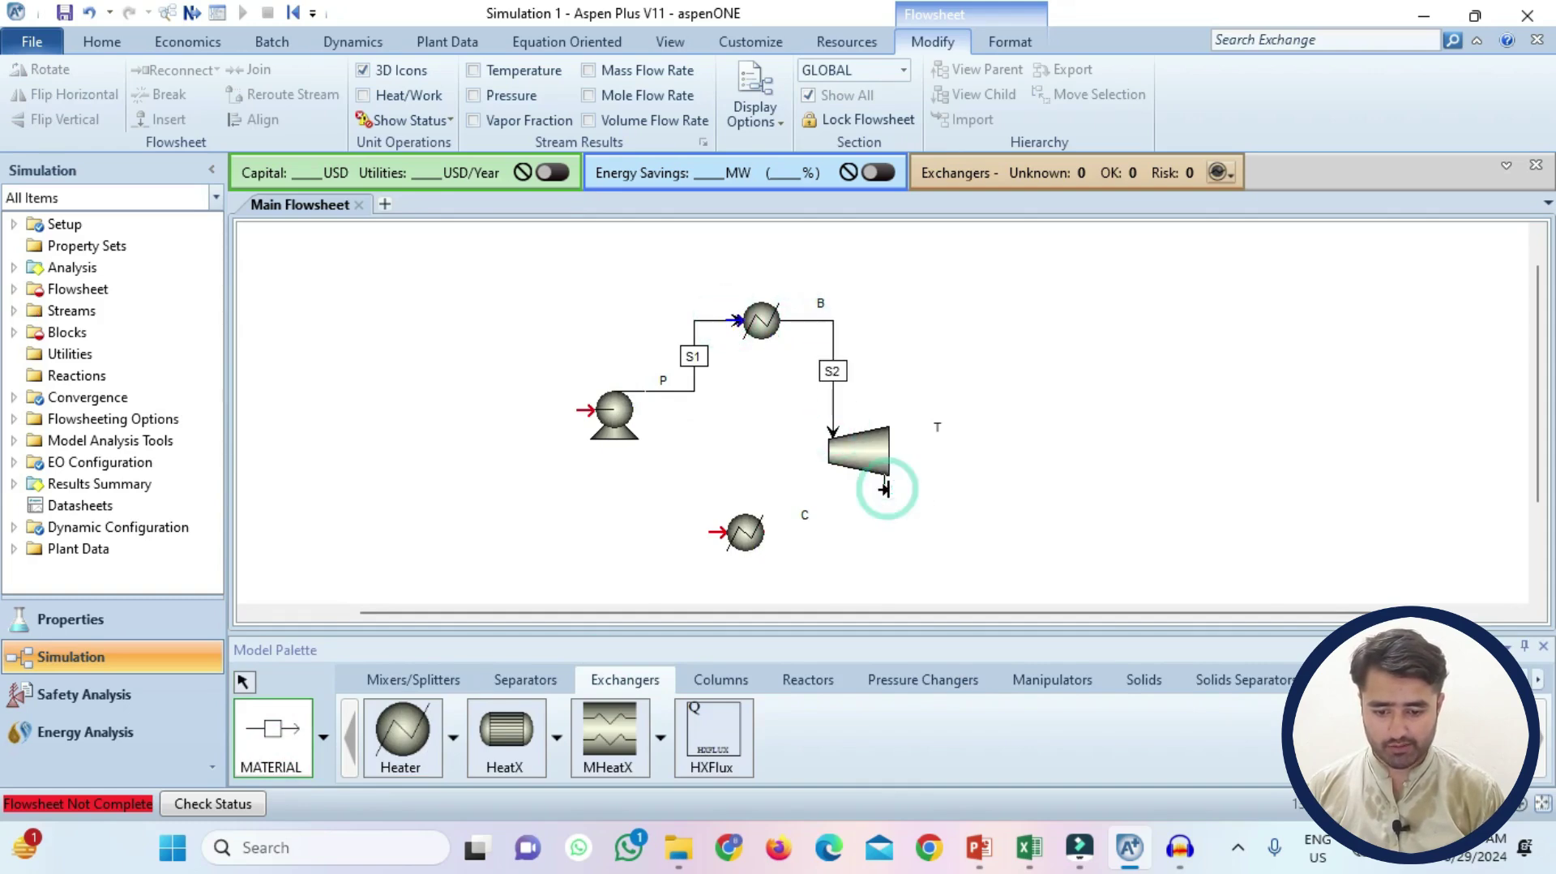
click(885, 487)
click(713, 532)
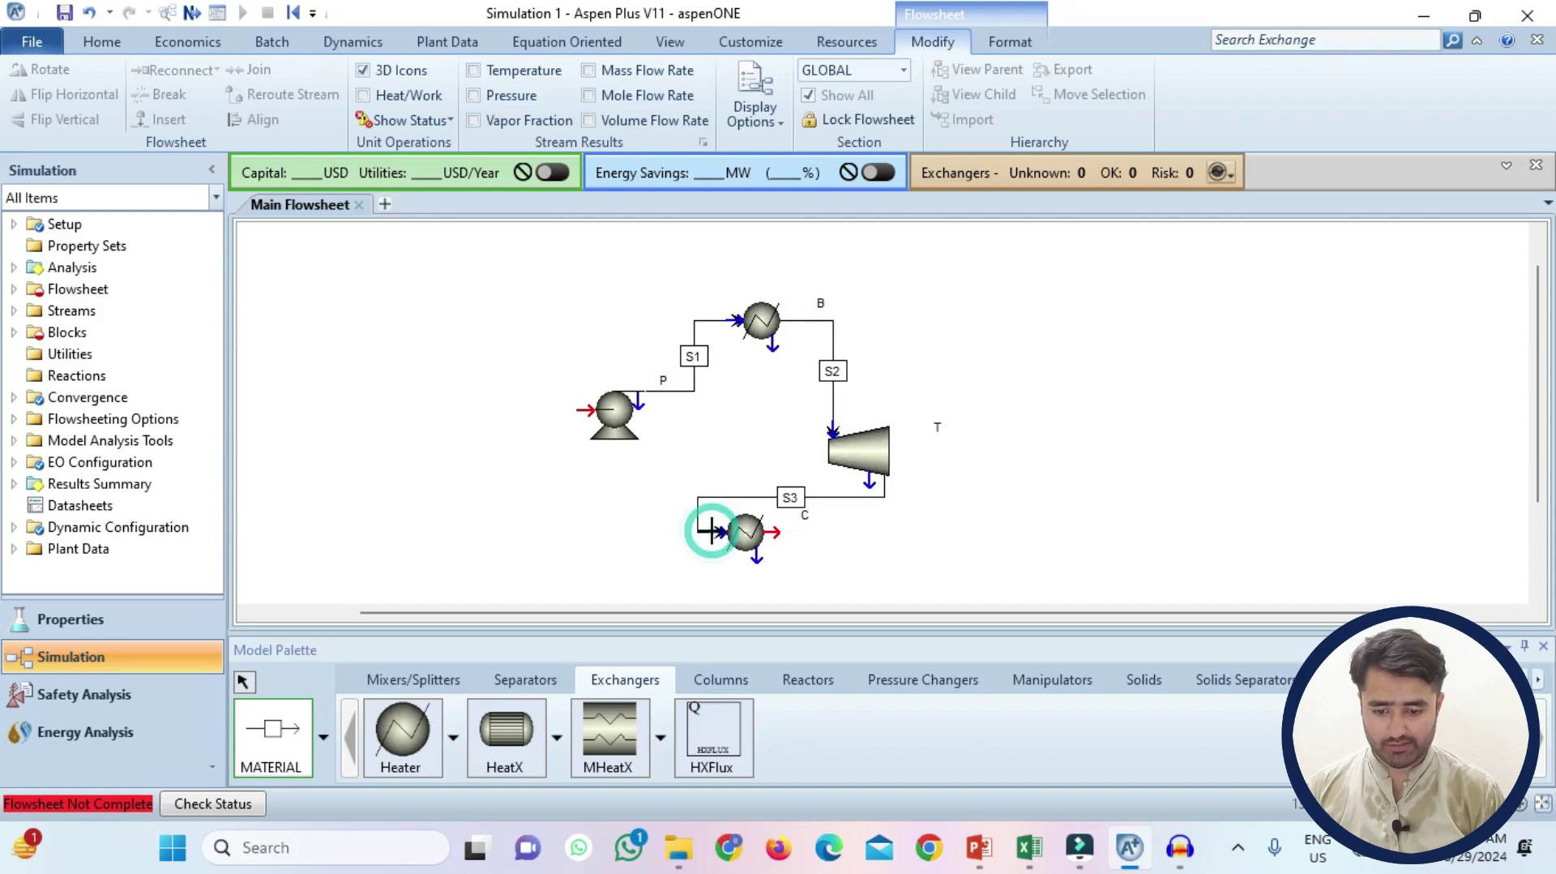
click(776, 533)
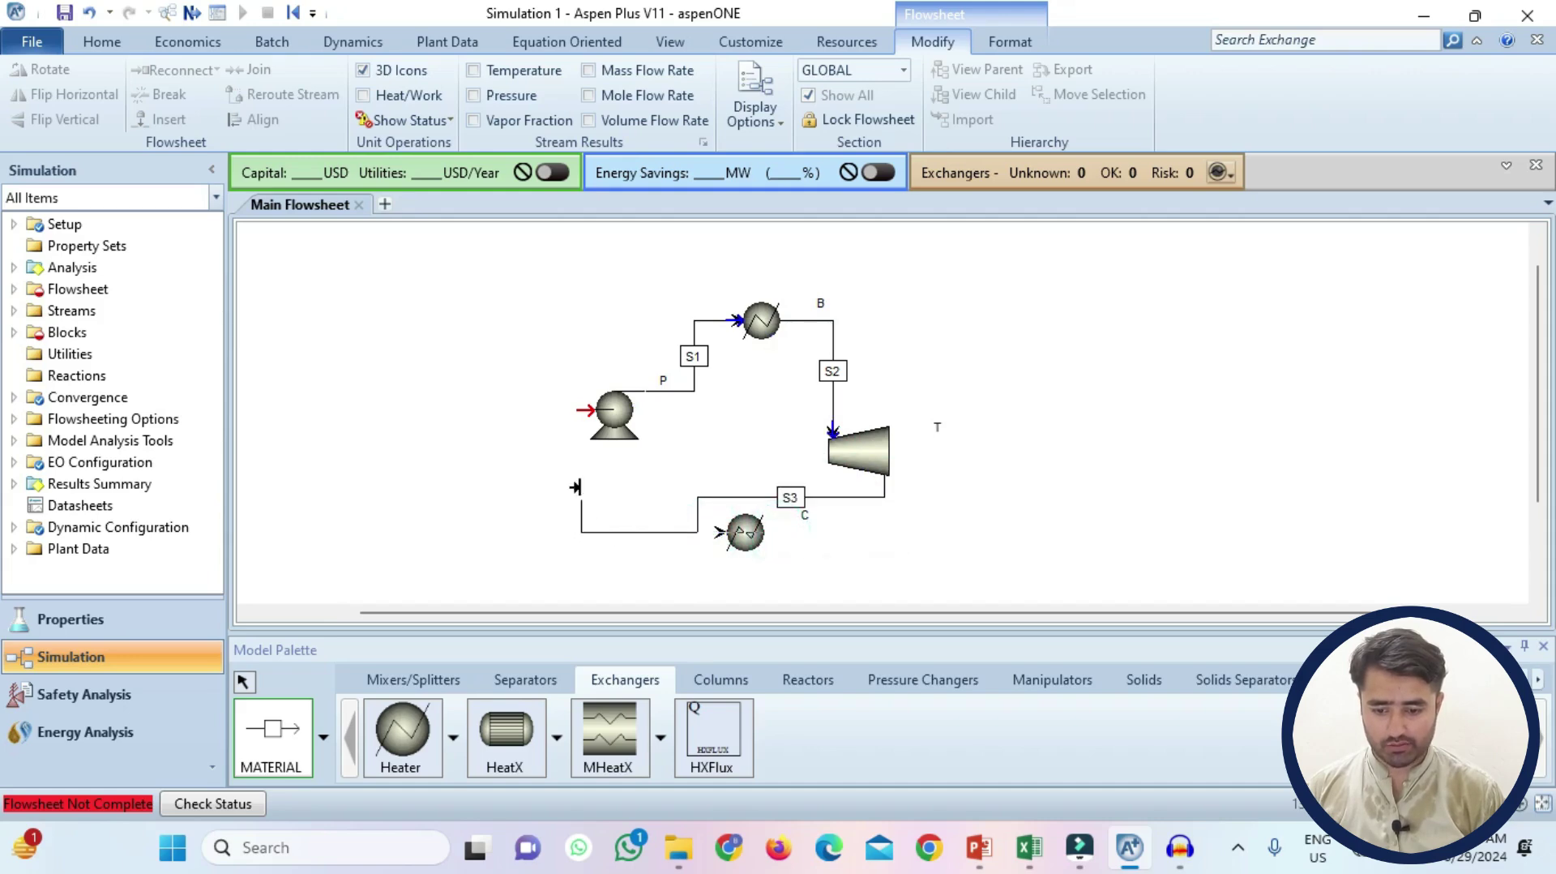
click(576, 409)
key(Escape)
click(746, 532)
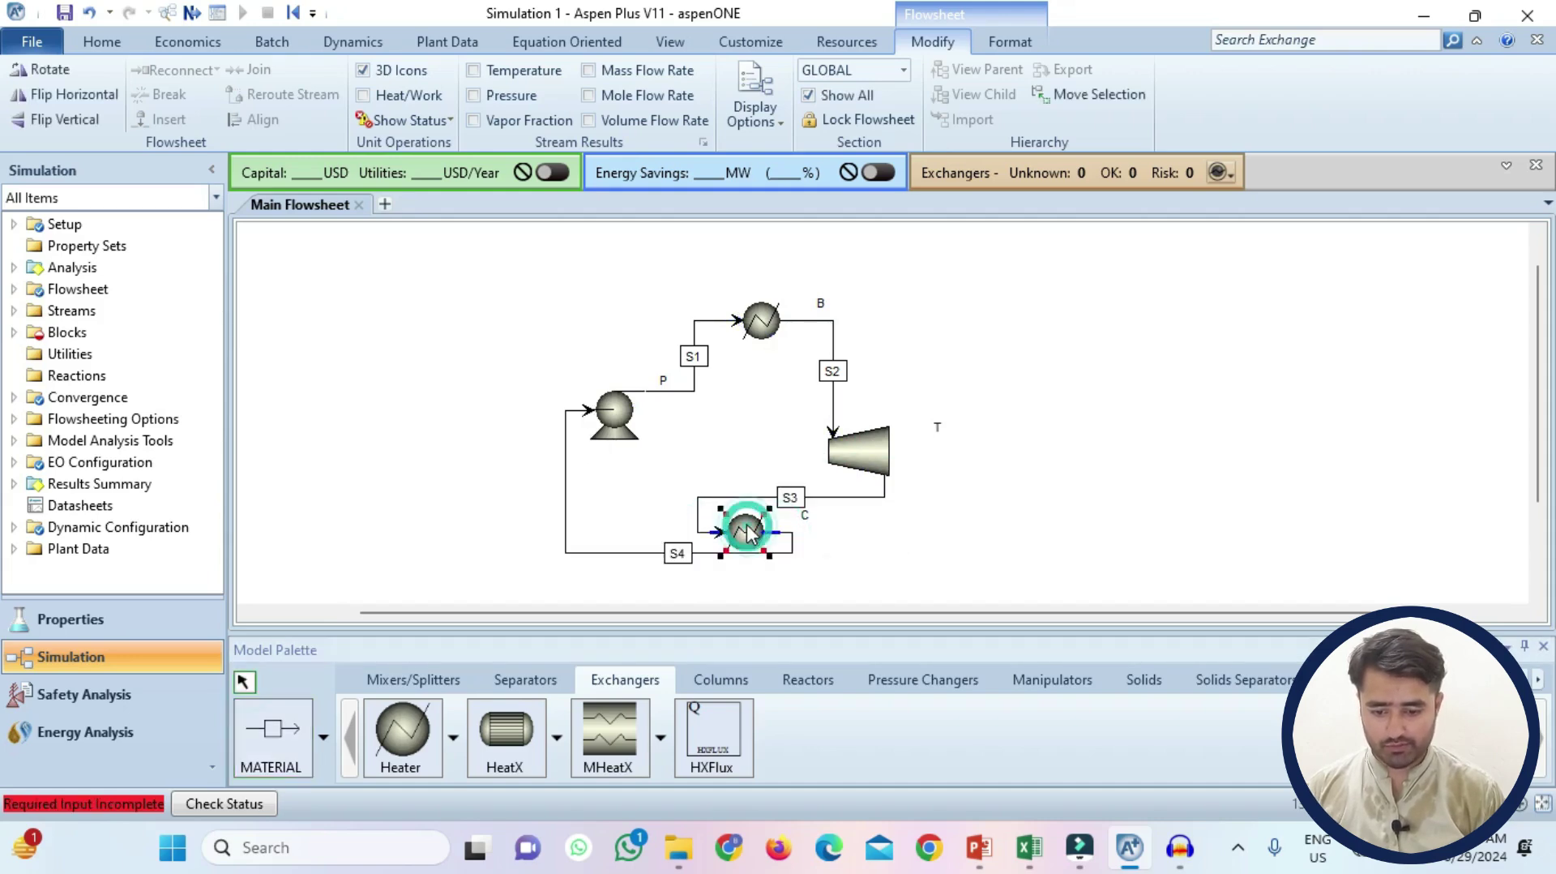
click(69, 94)
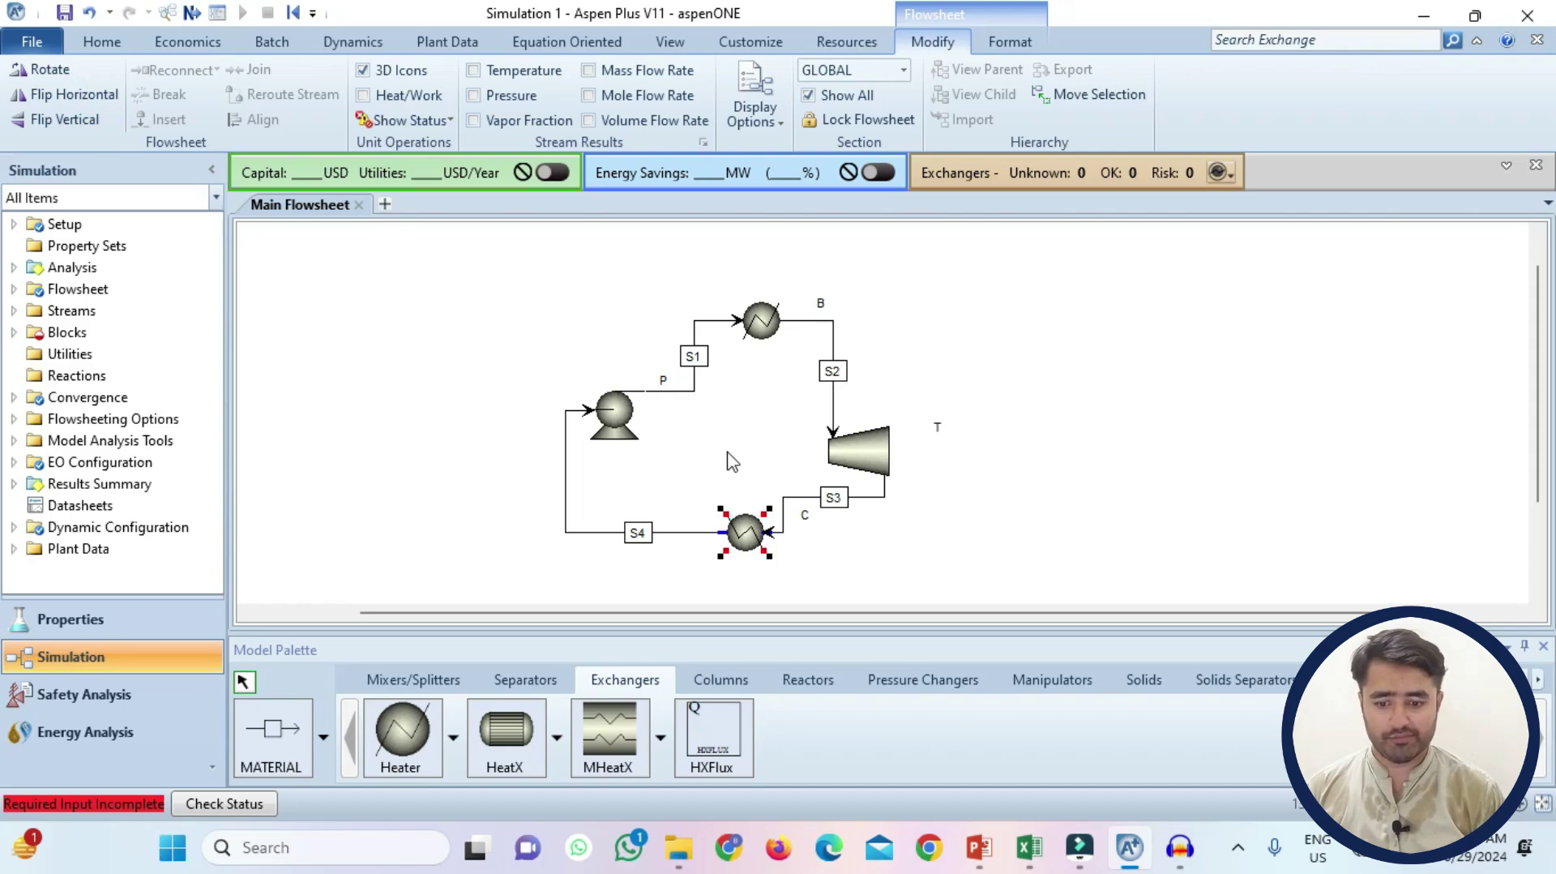
Rename streams S1–S4 to COOLH2O, HPSTEAM, LPSTEAM and H2O
click(701, 363)
text(COOLH2O)
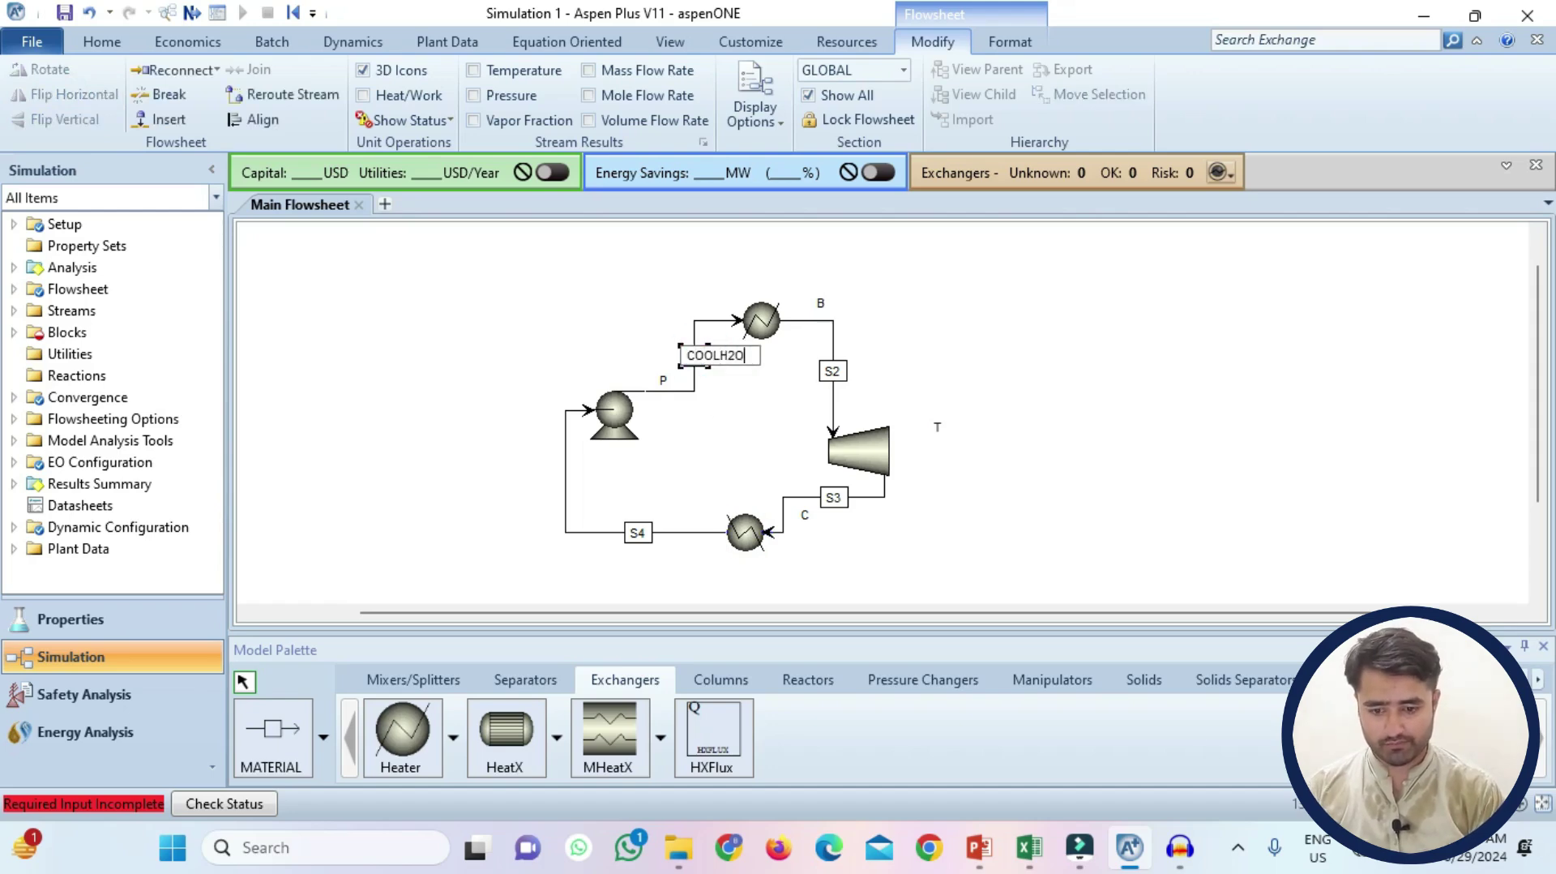
key(Return)
click(833, 369)
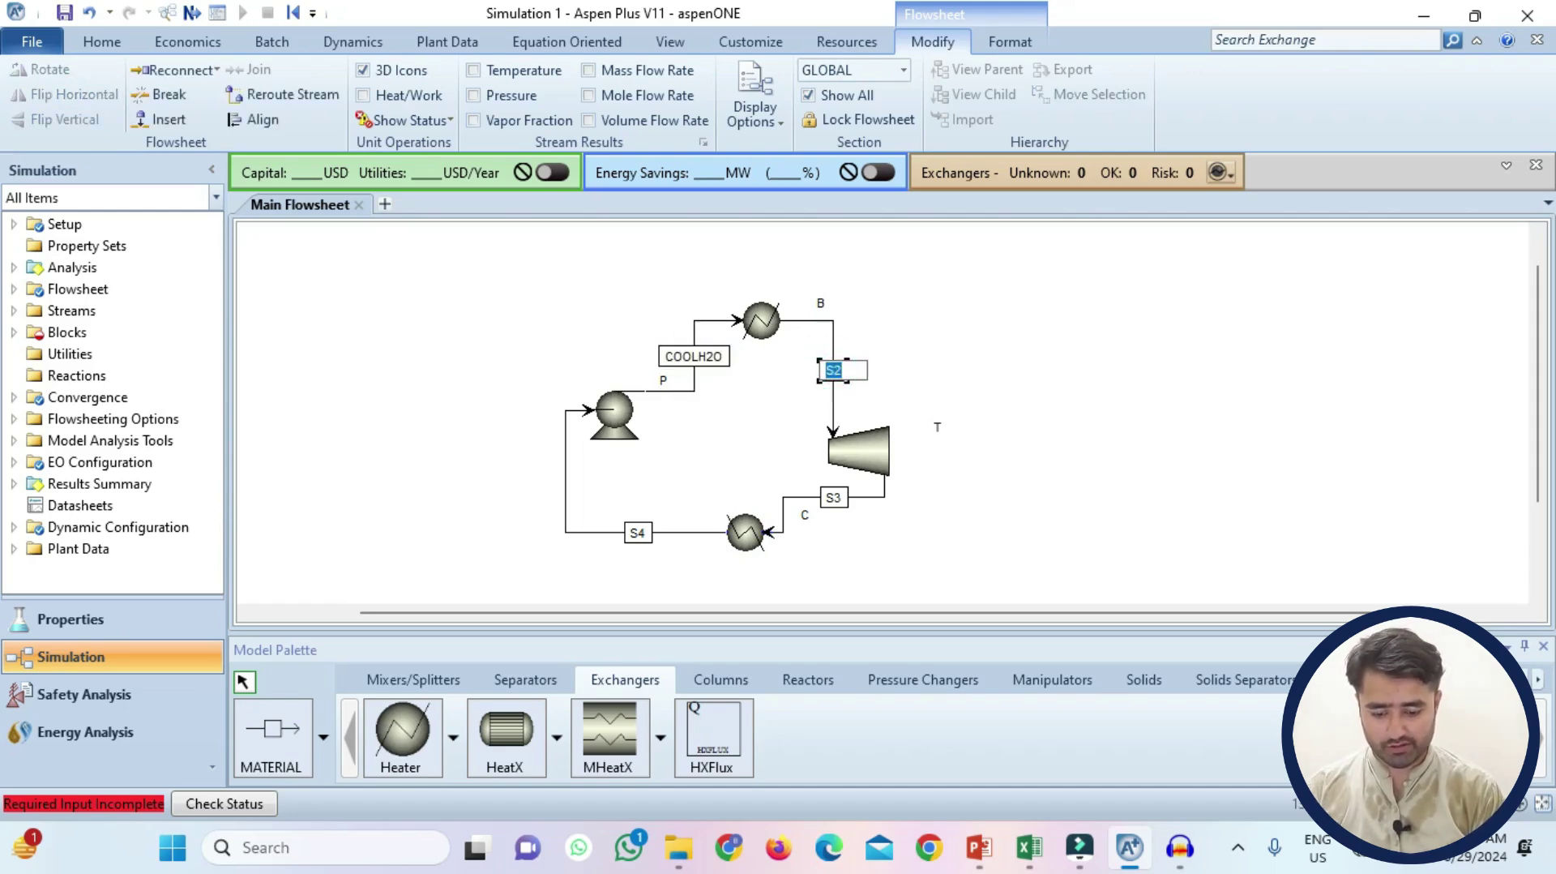
text(HPSTEAM)
key(Return)
click(834, 497)
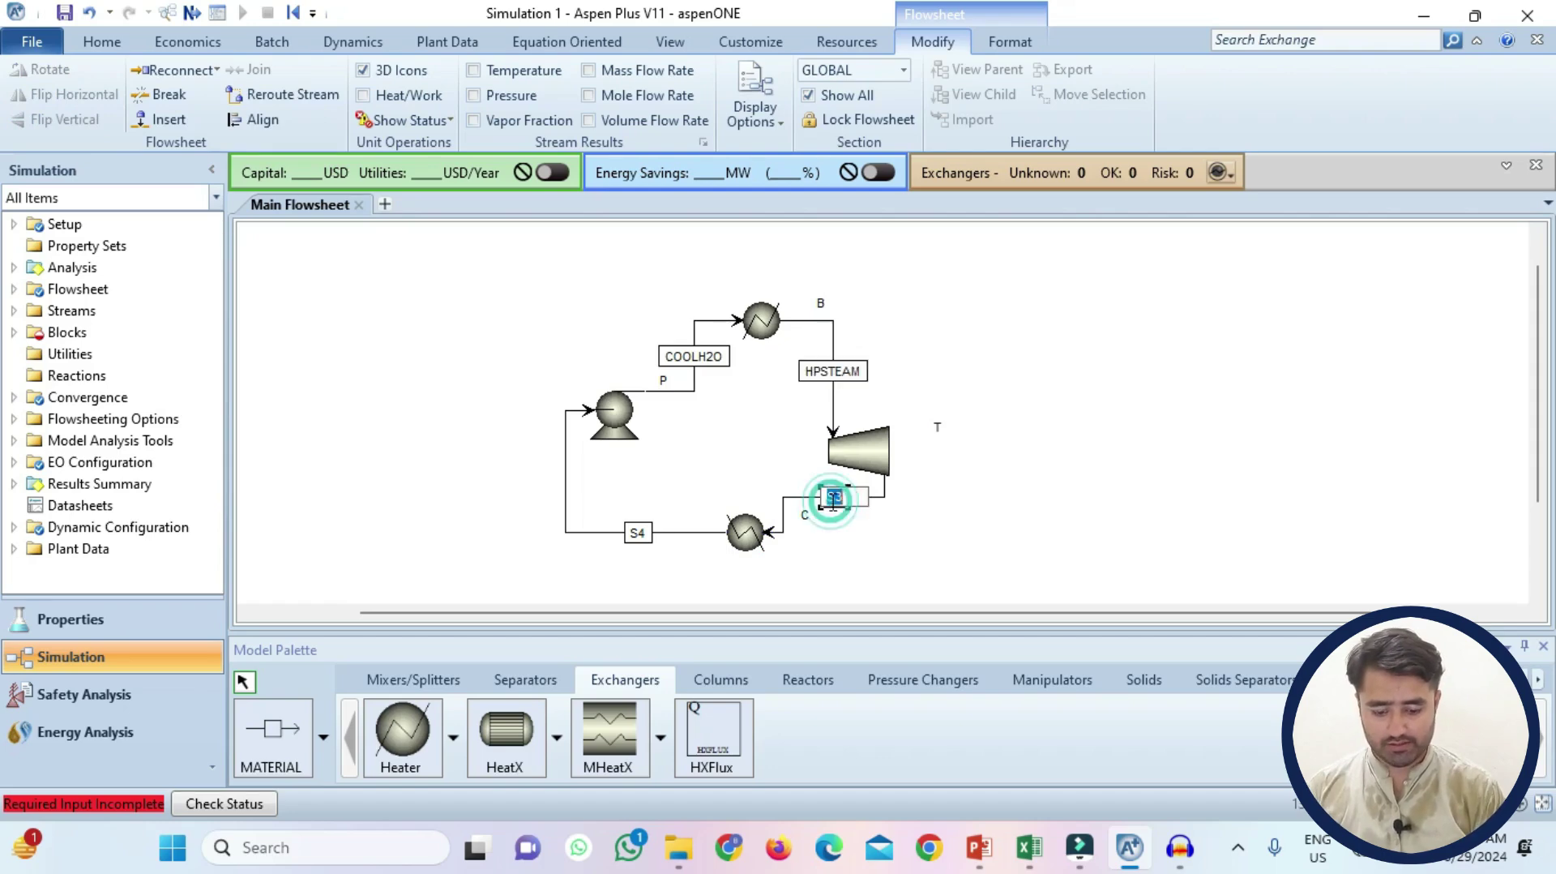
text(LPSTEAM)
key(Return)
click(638, 531)
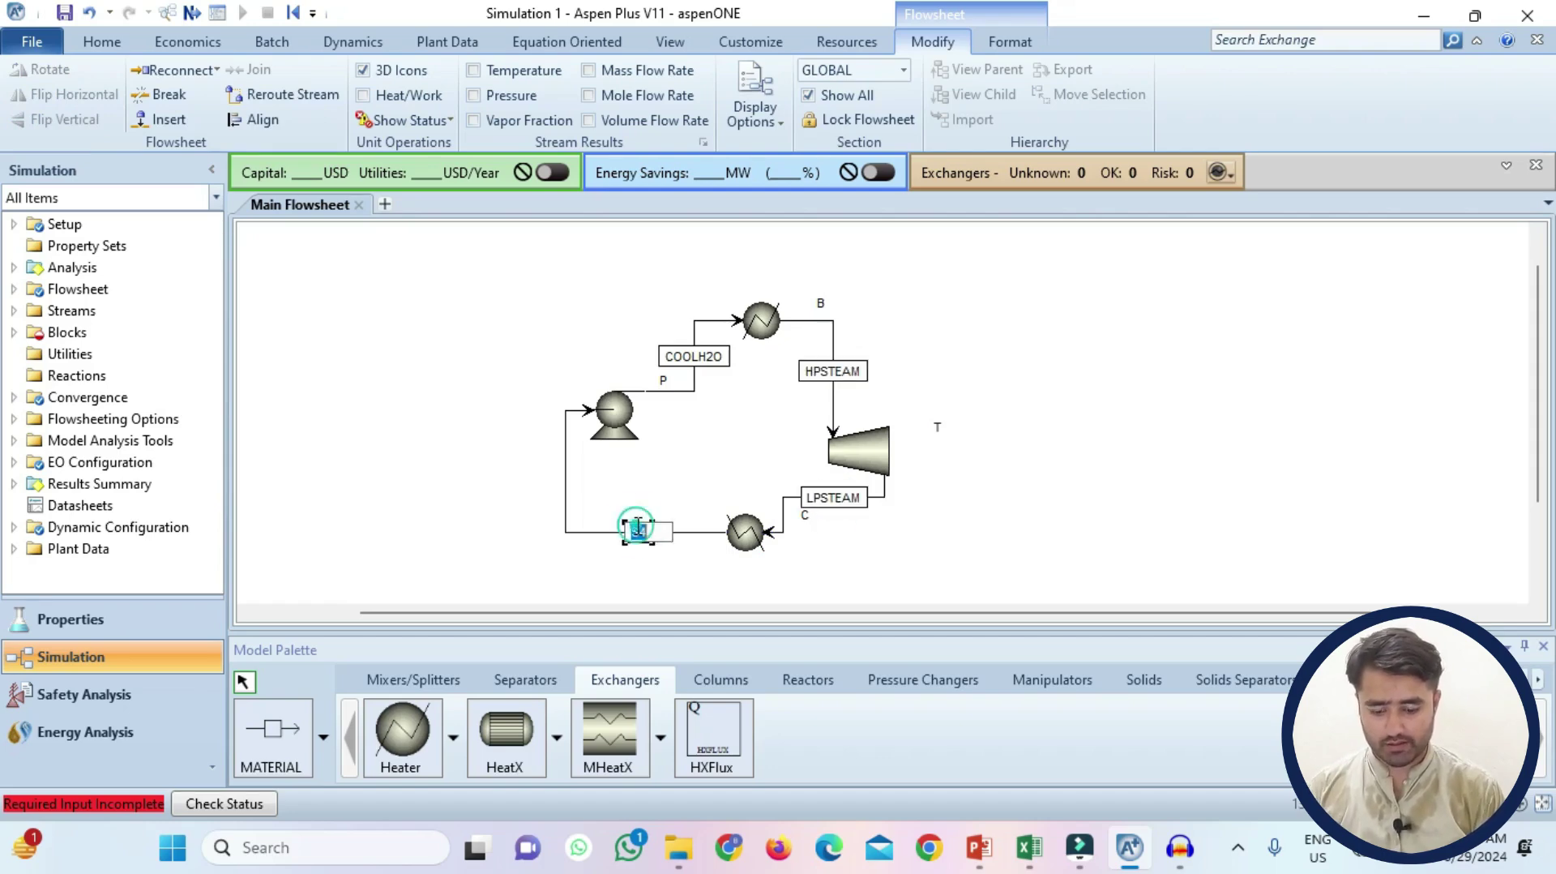
text(H2O)
key(Return)
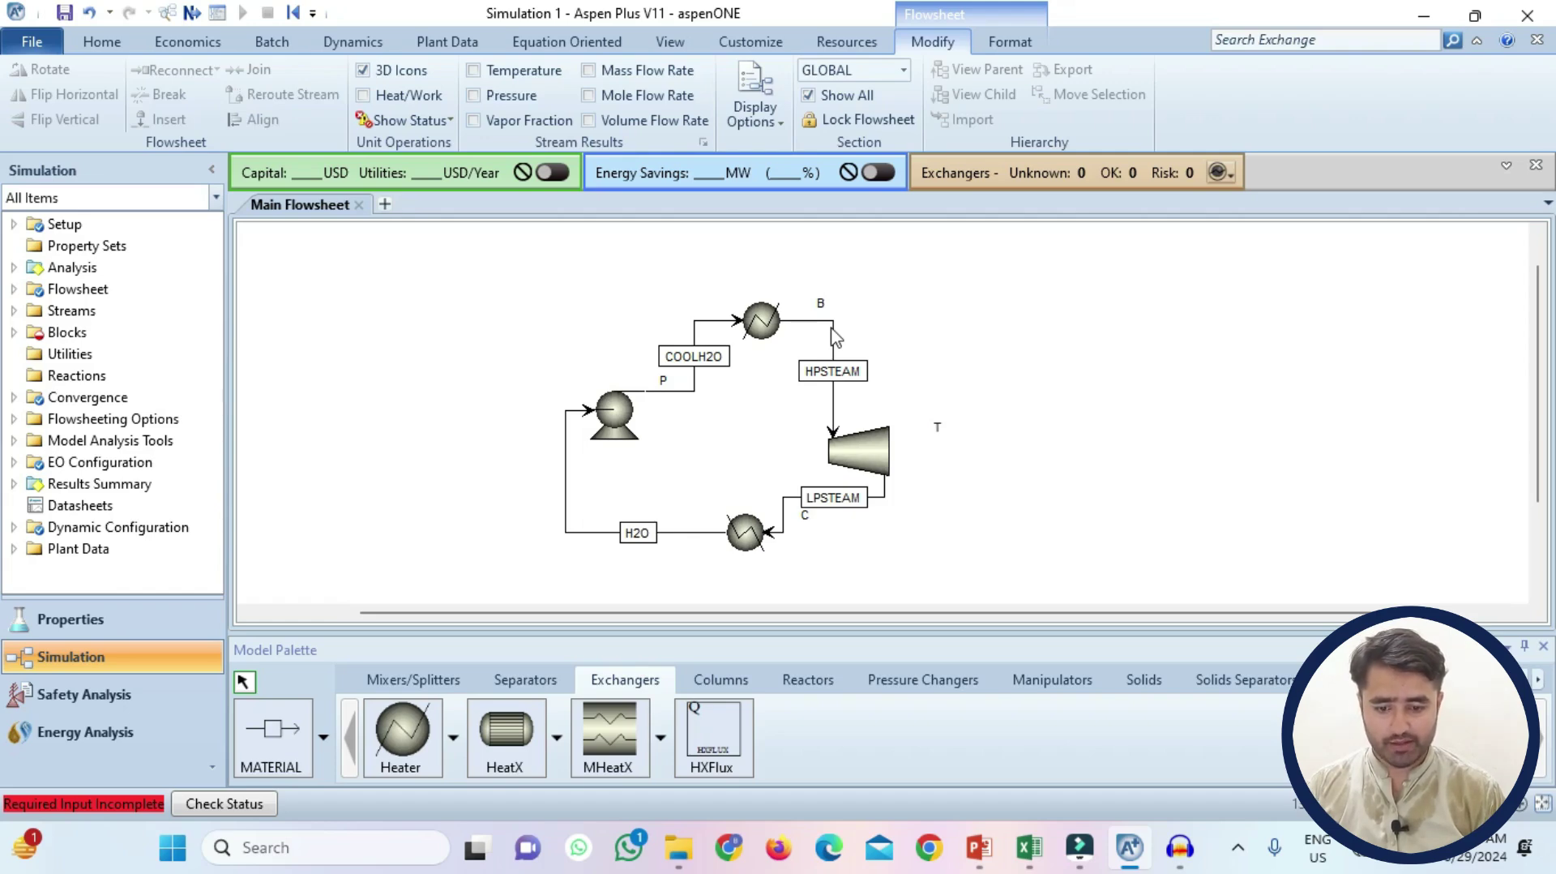
Set the HPSTEAM stream to 300 C and 3 MPa
double_click(833, 326)
click(482, 365)
text(3)
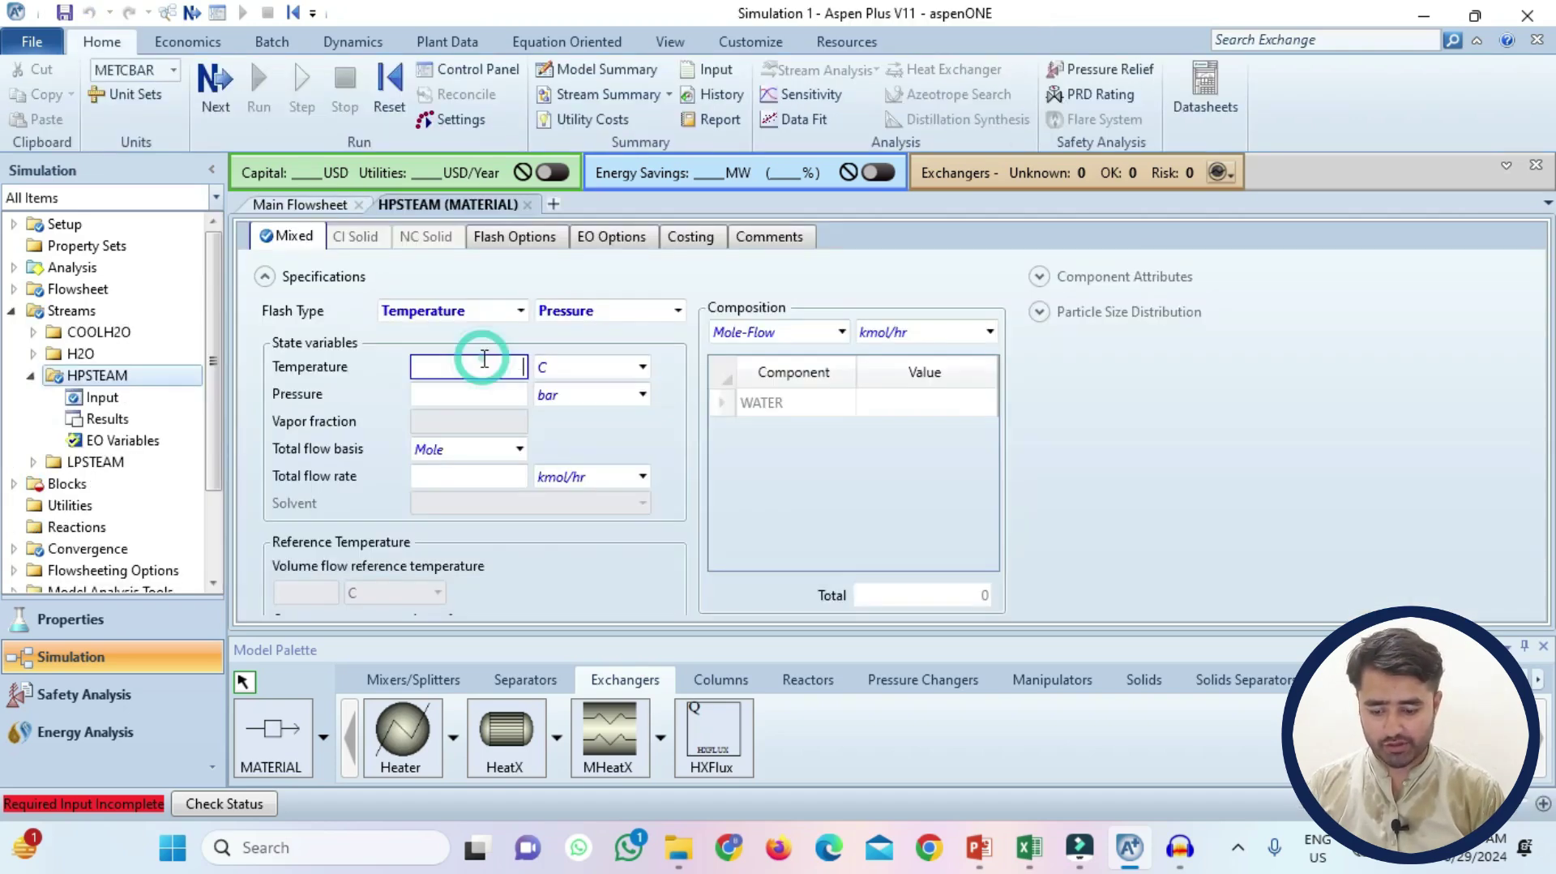
text(00)
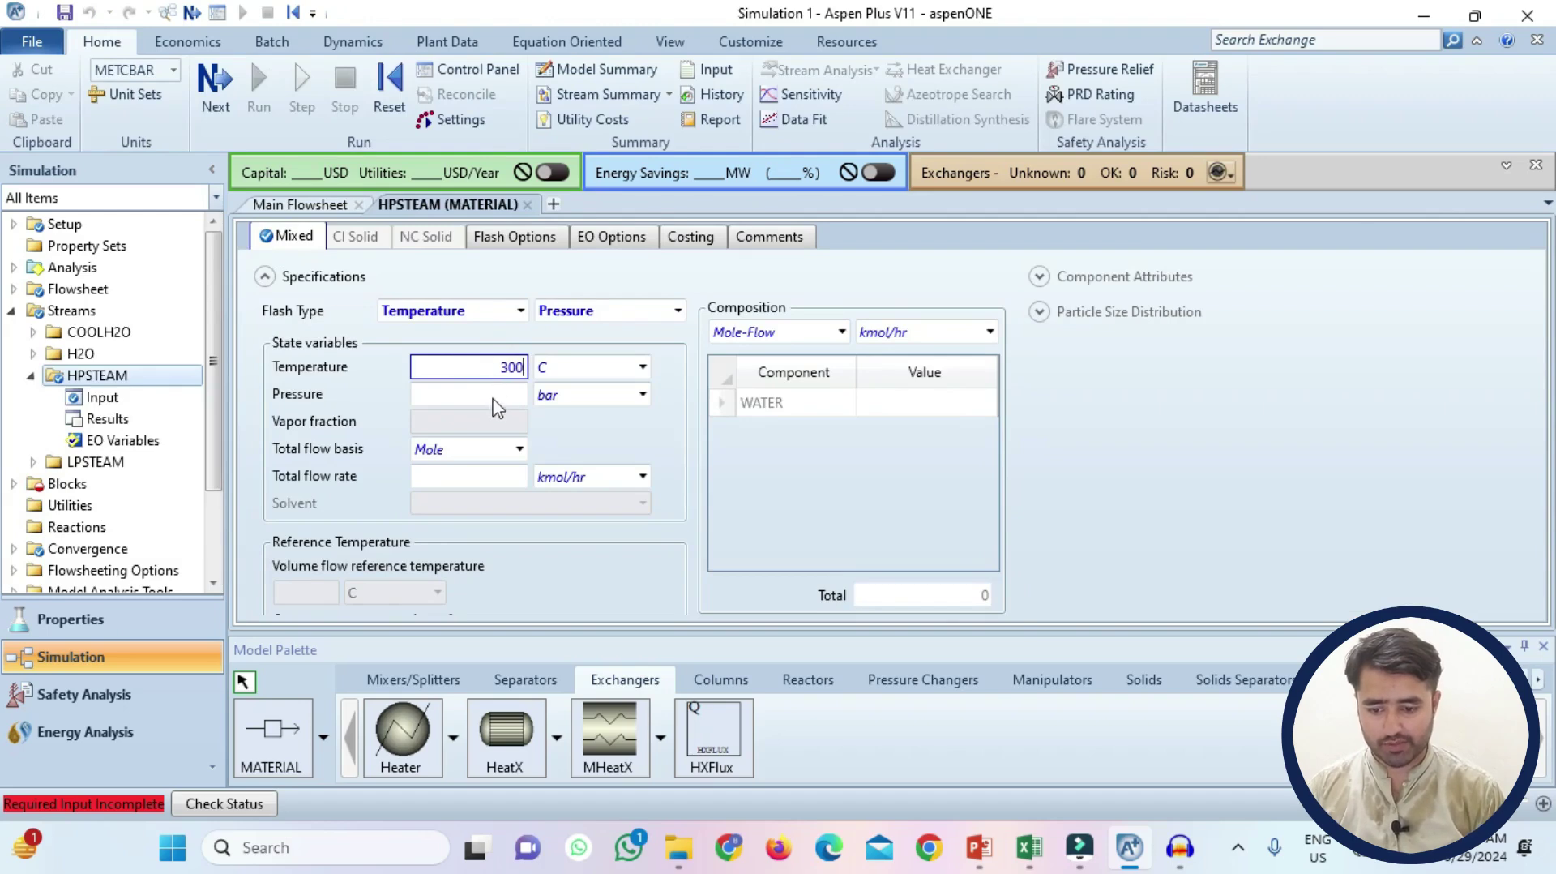
click(493, 392)
text(3)
click(594, 395)
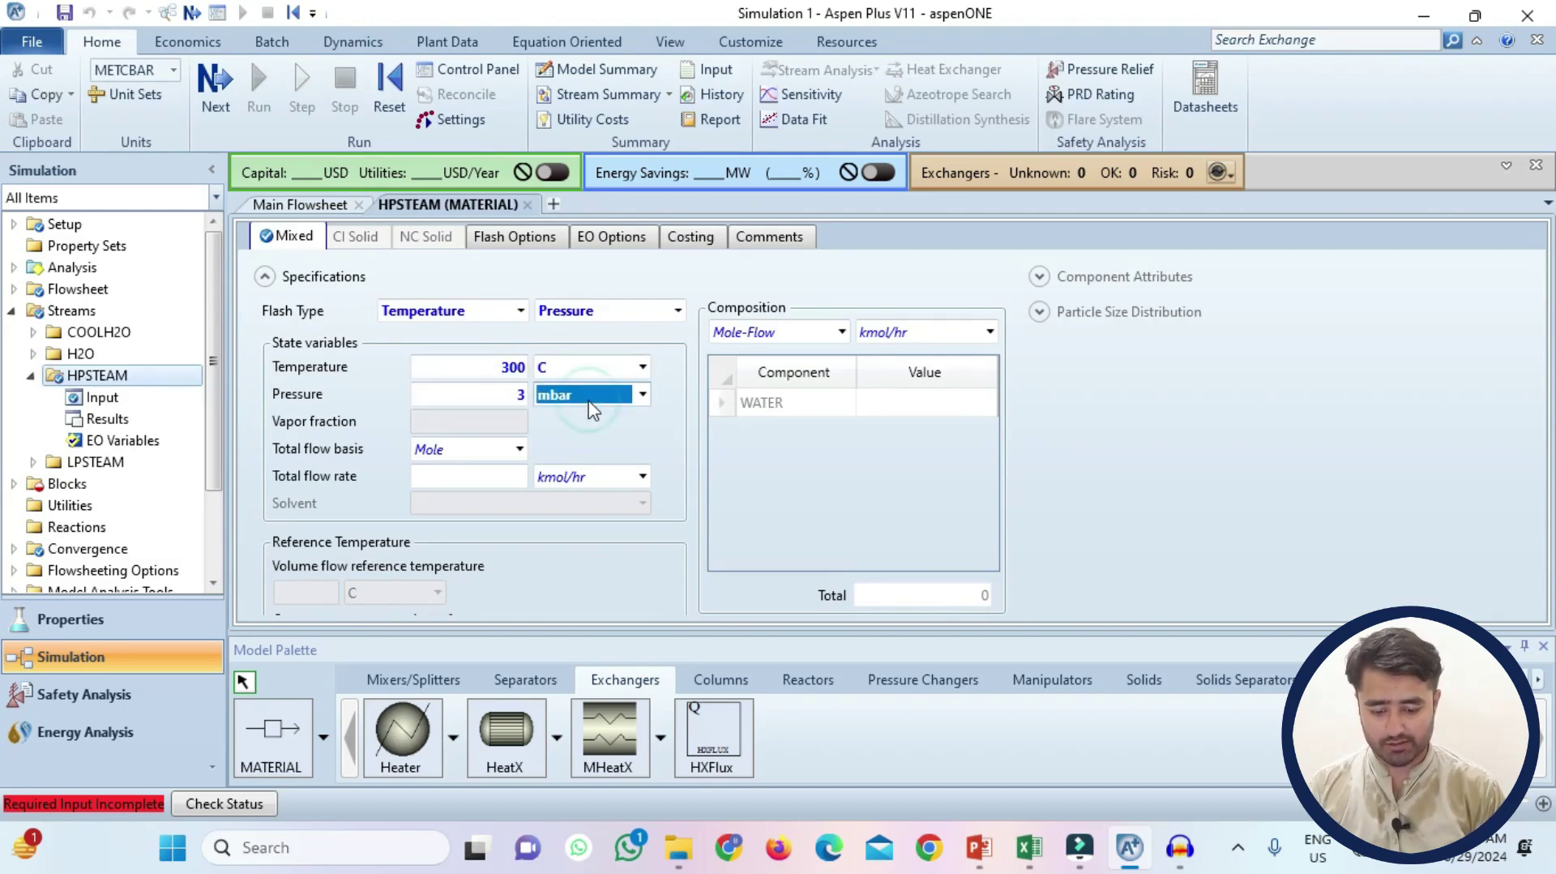
Give HPSTEAM a 35 kg/sec mass flow with WATER mass fraction 1
click(469, 450)
click(485, 462)
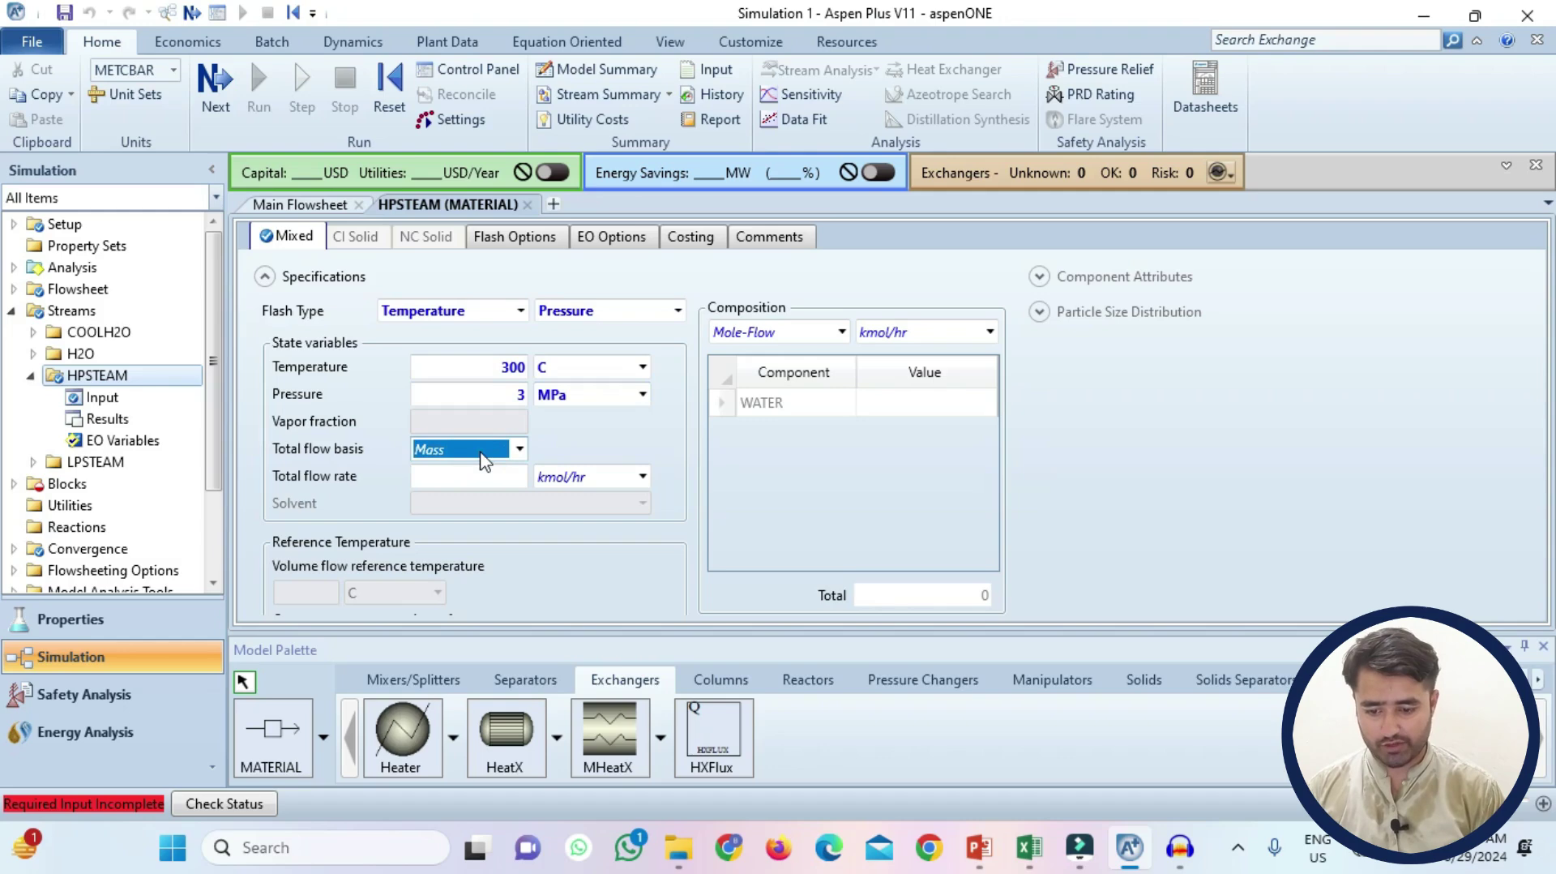
click(567, 478)
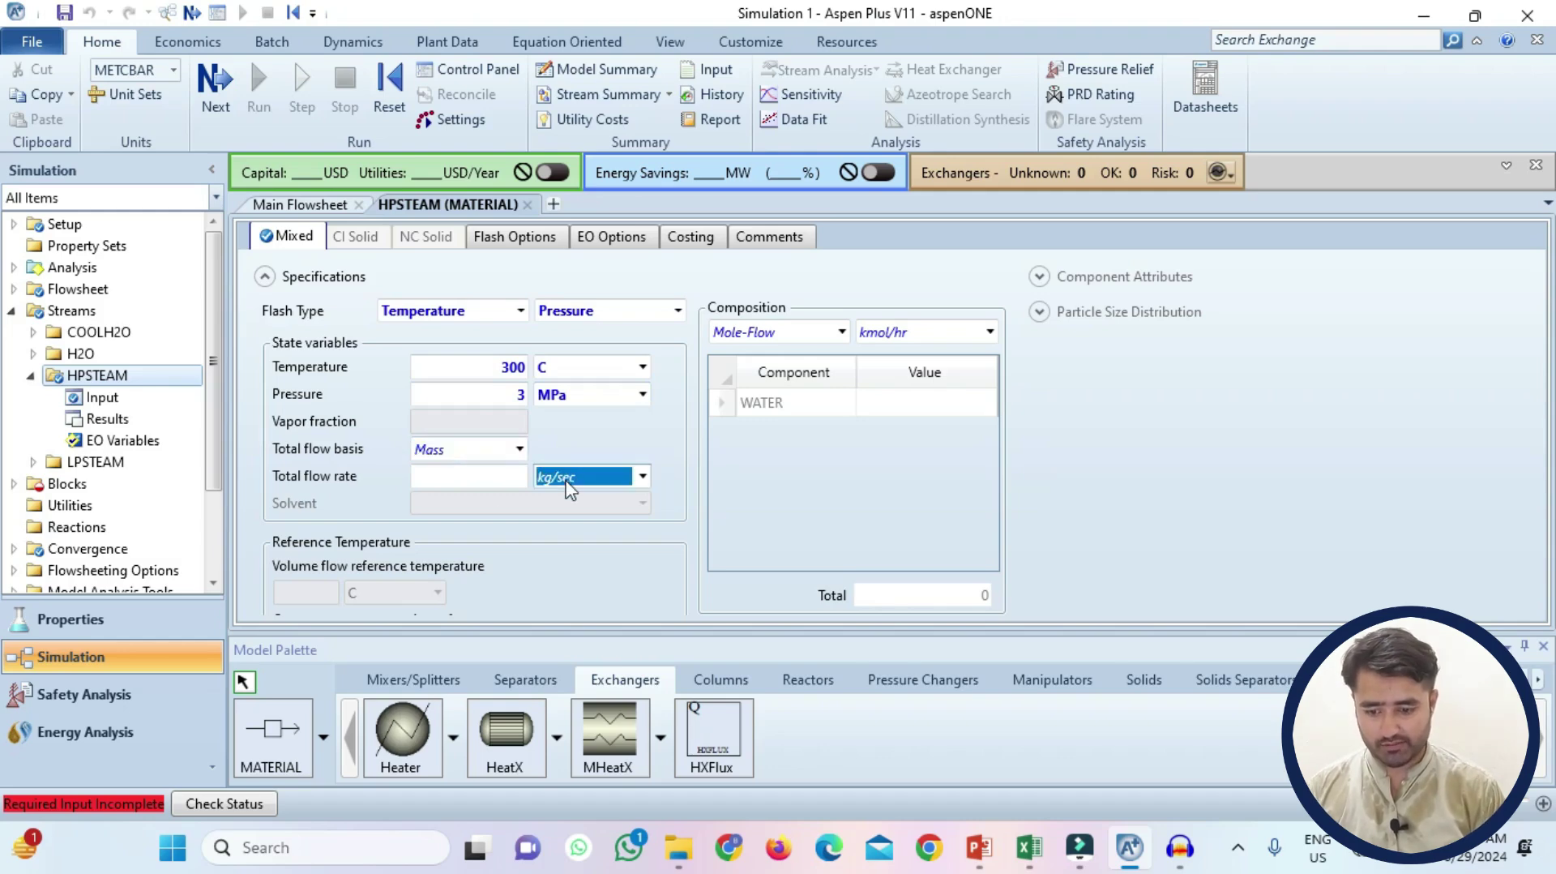
click(445, 478)
text(35)
click(847, 340)
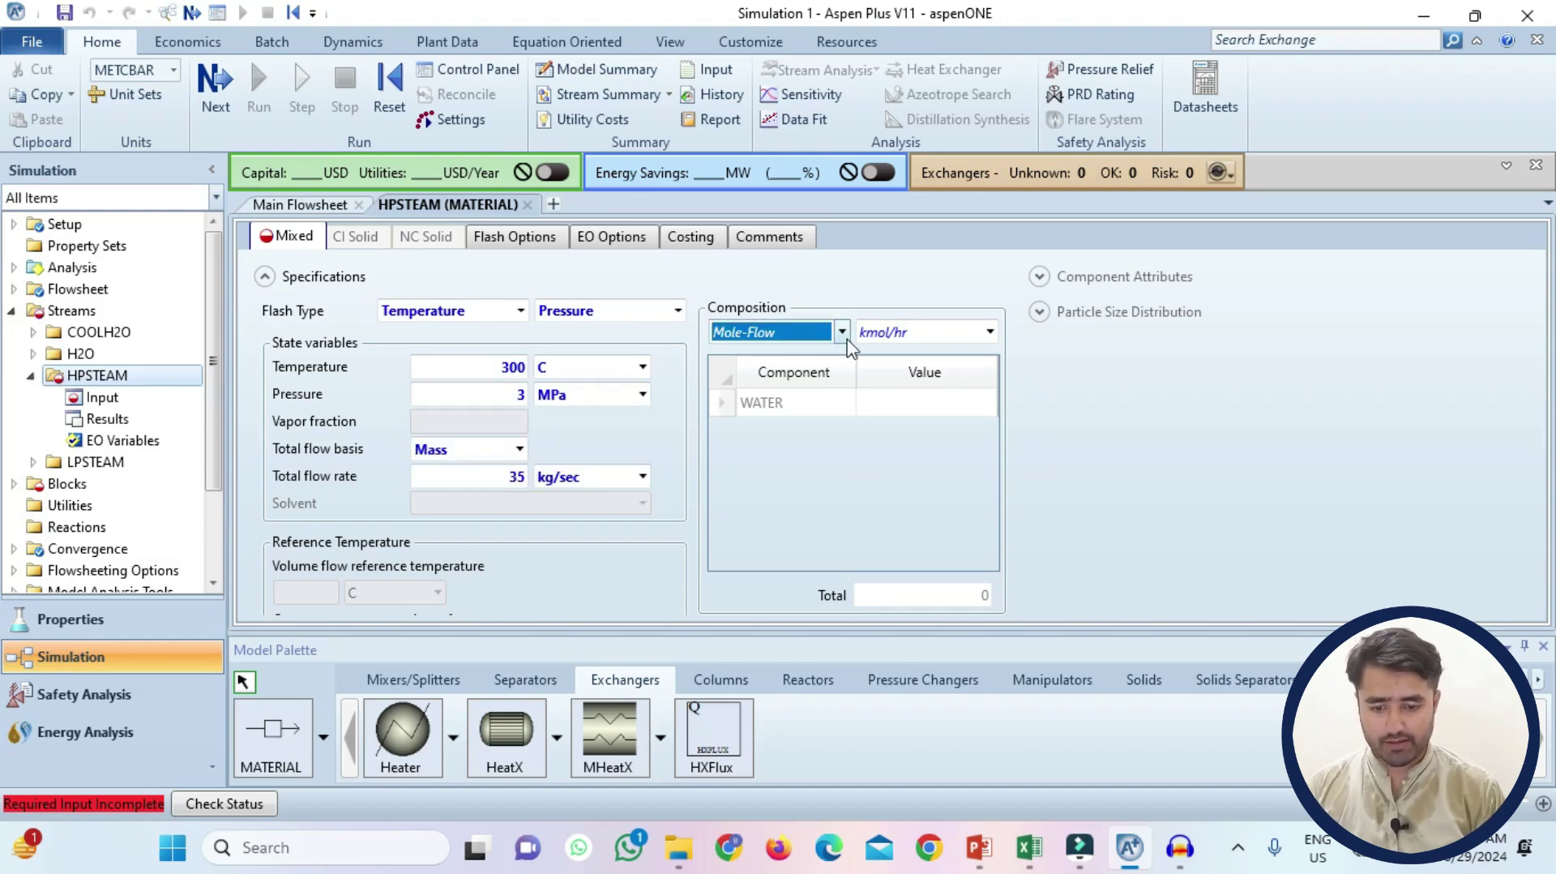
click(843, 332)
click(746, 461)
click(908, 408)
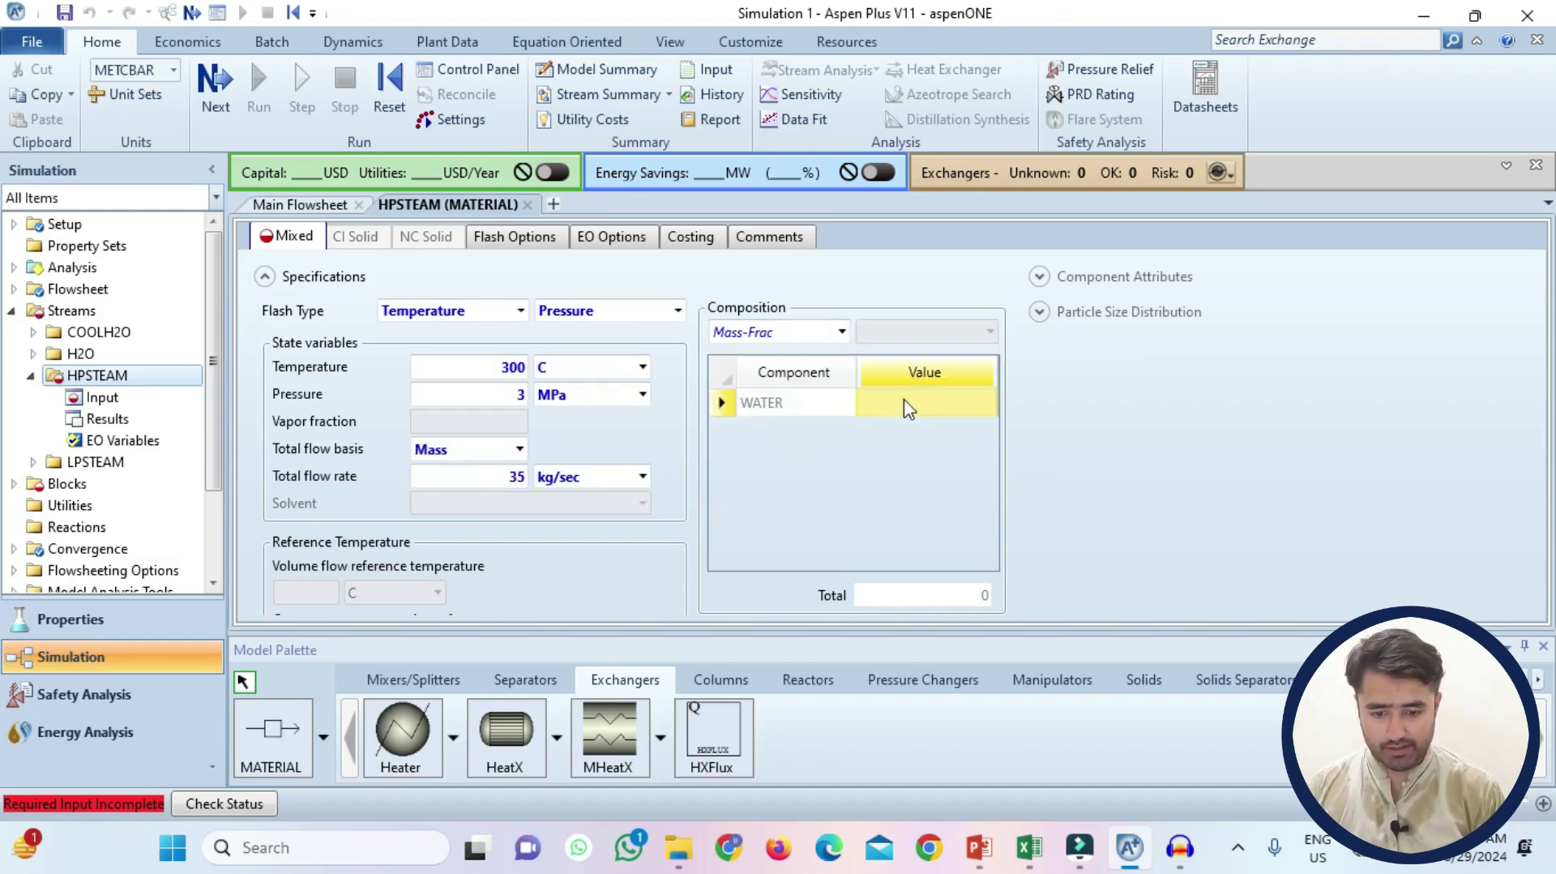
text(1)
key(Return)
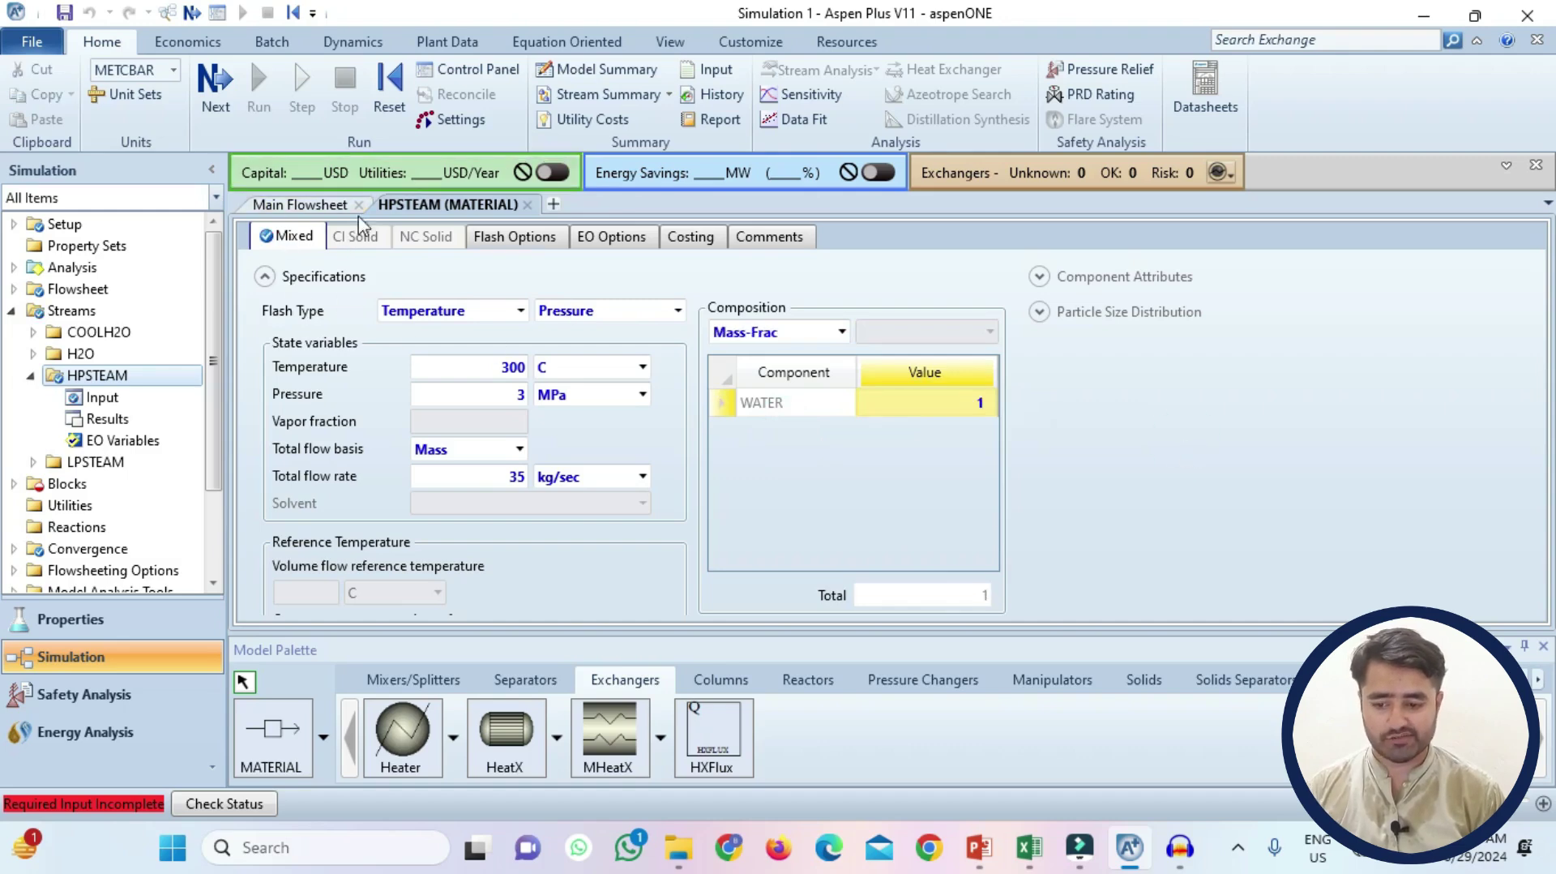
Set heater B's outlet temperature to 300 C with pressure units in MPa
click(292, 206)
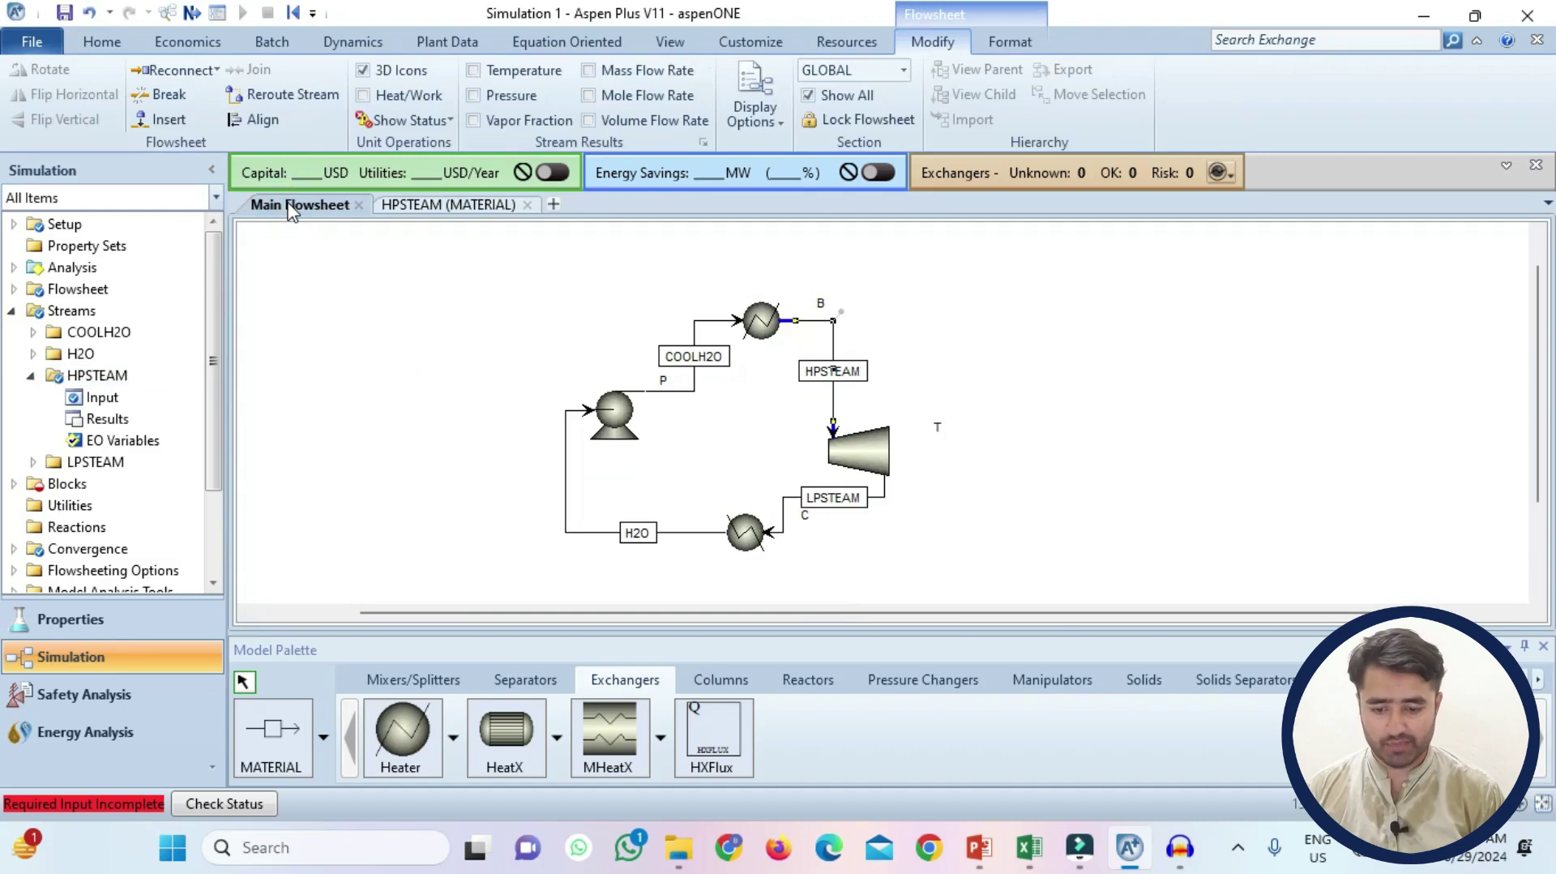
double_click(760, 320)
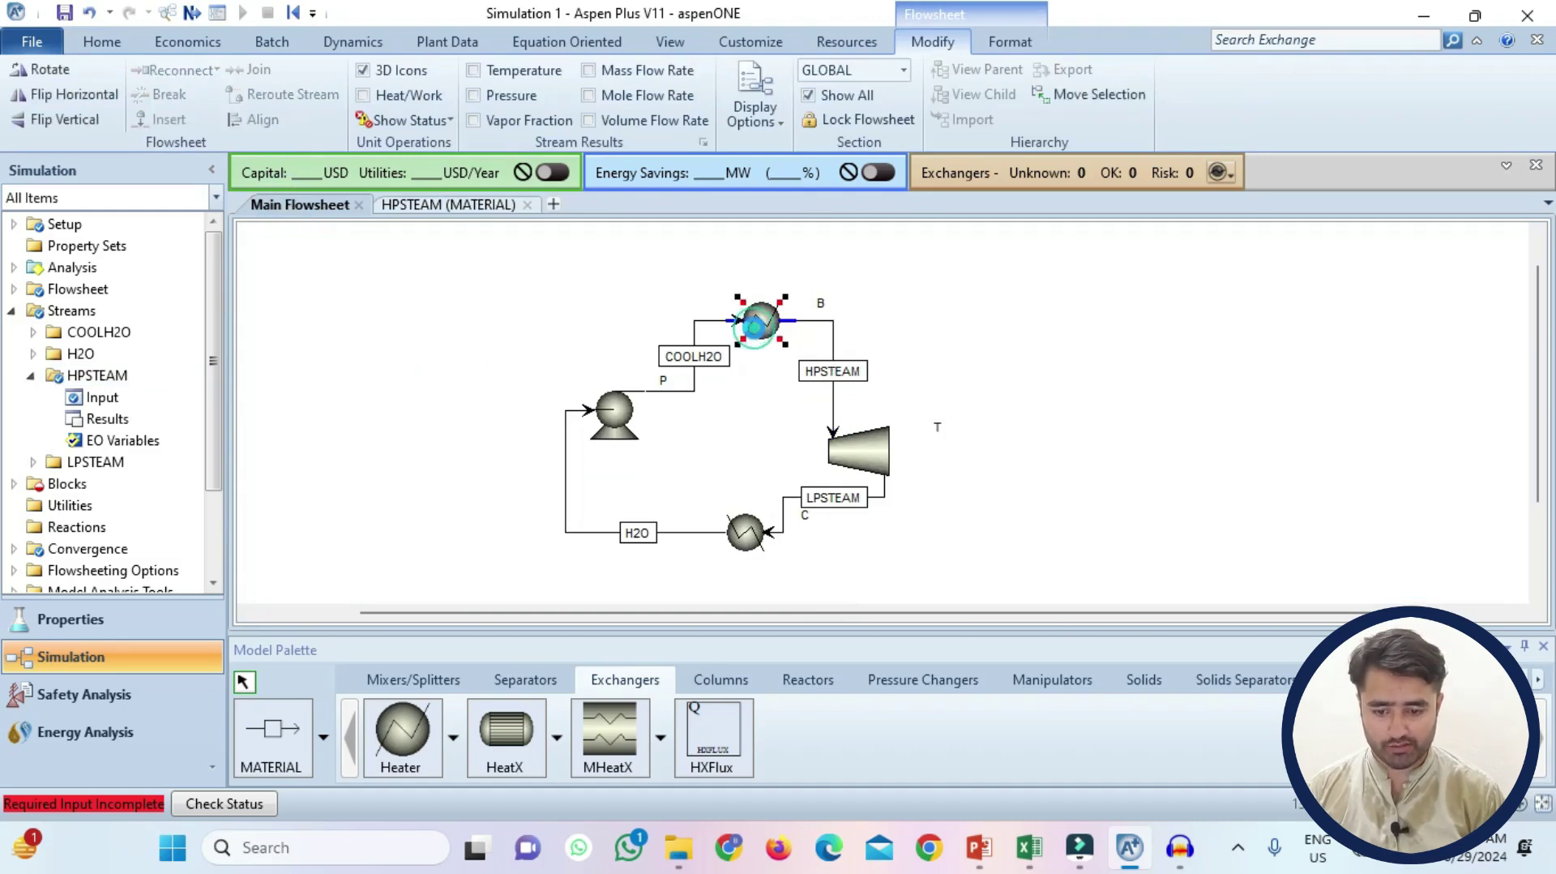
click(610, 369)
text(30)
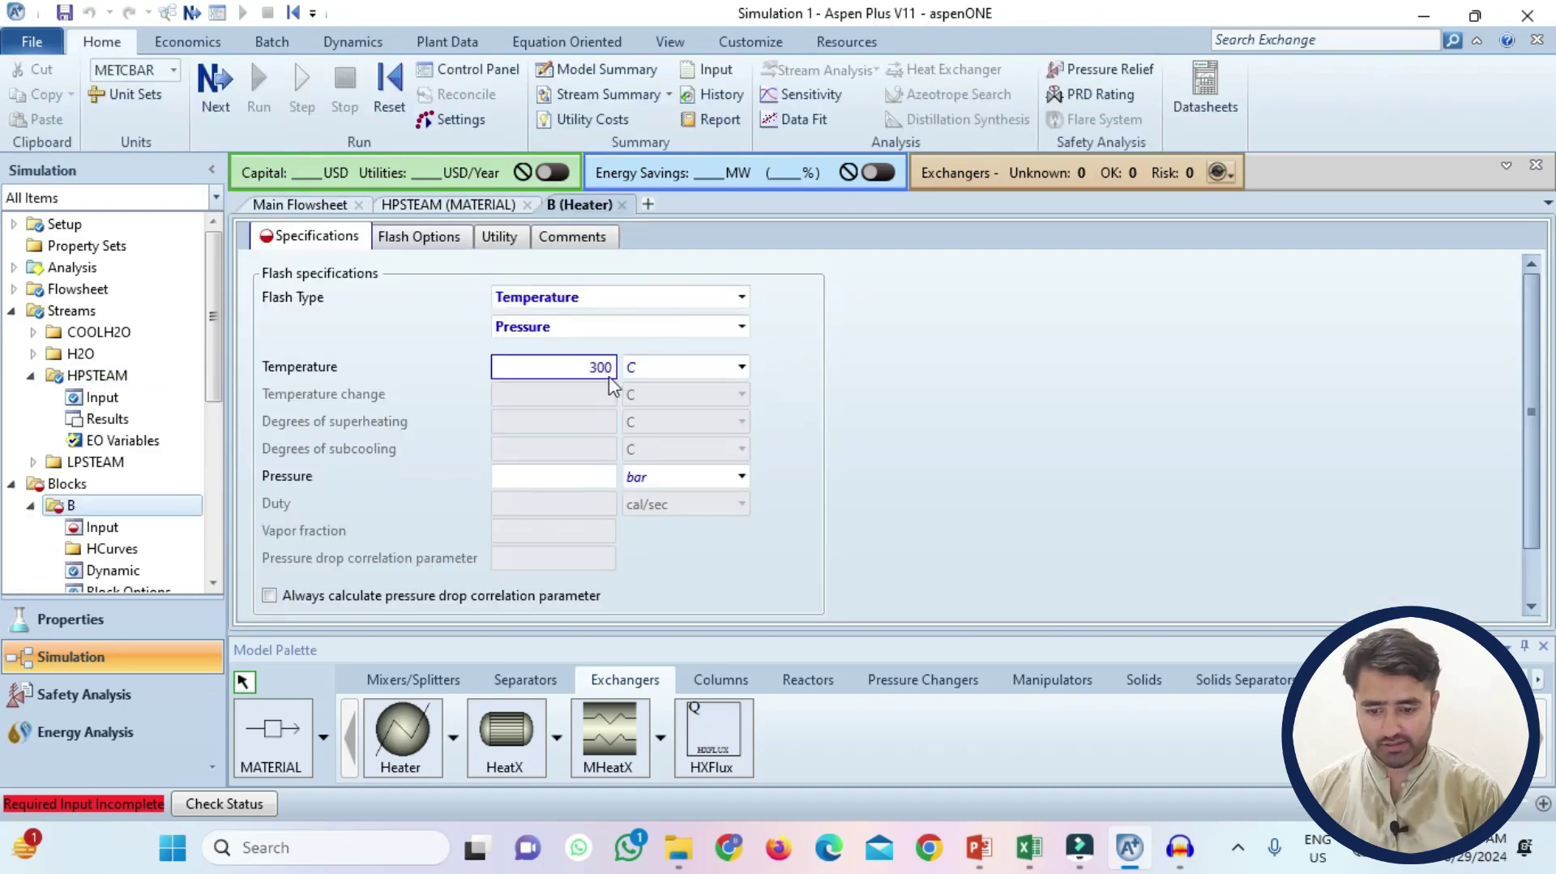
text(0)
click(636, 478)
click(640, 485)
click(586, 477)
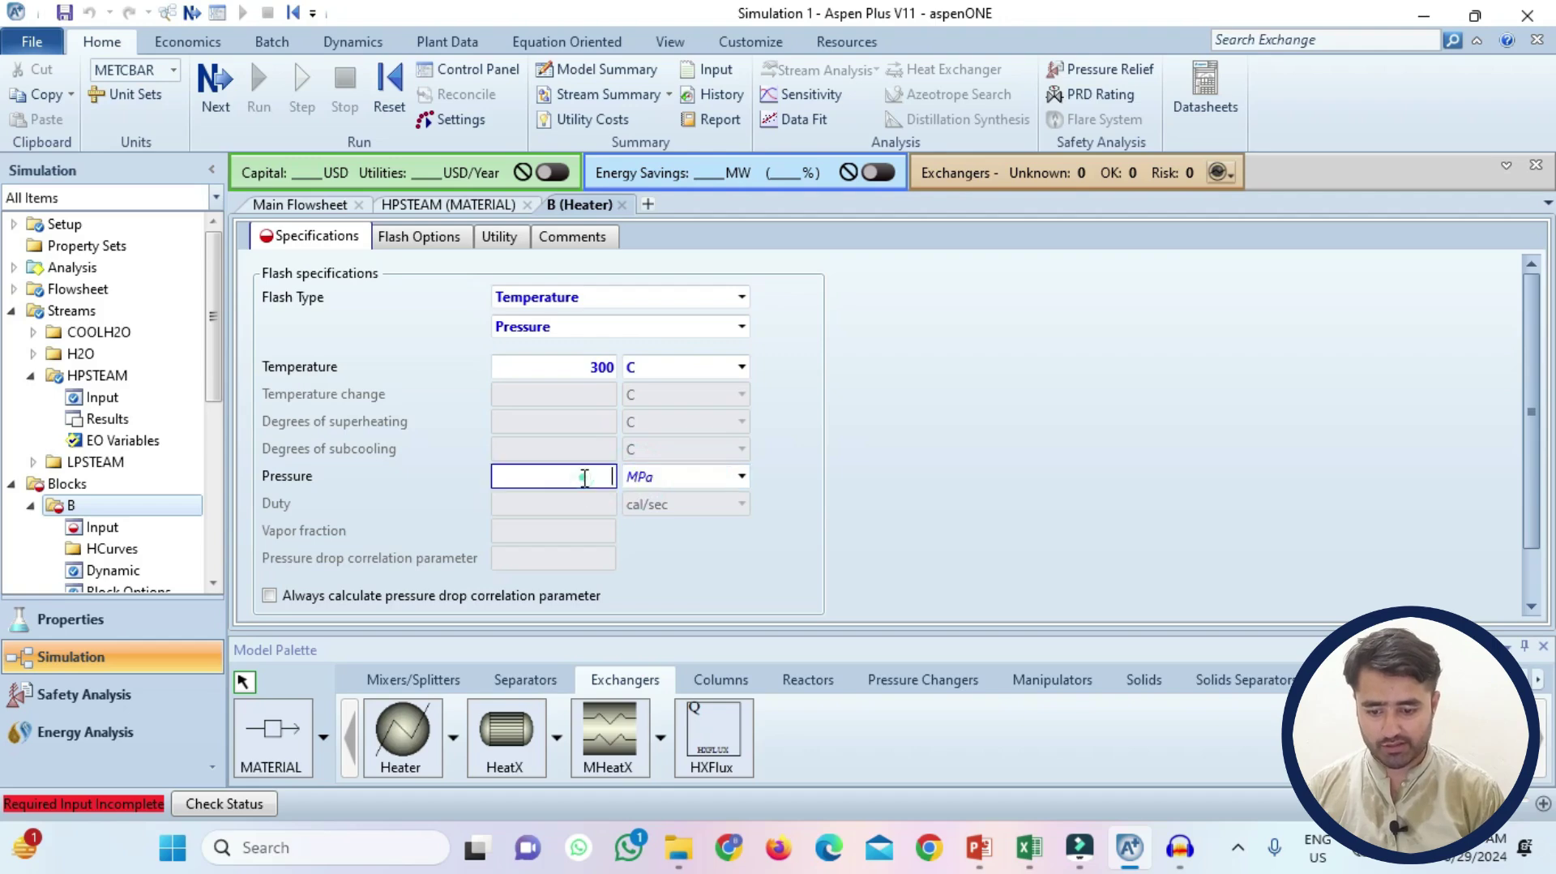
key(ctrl+Tab)
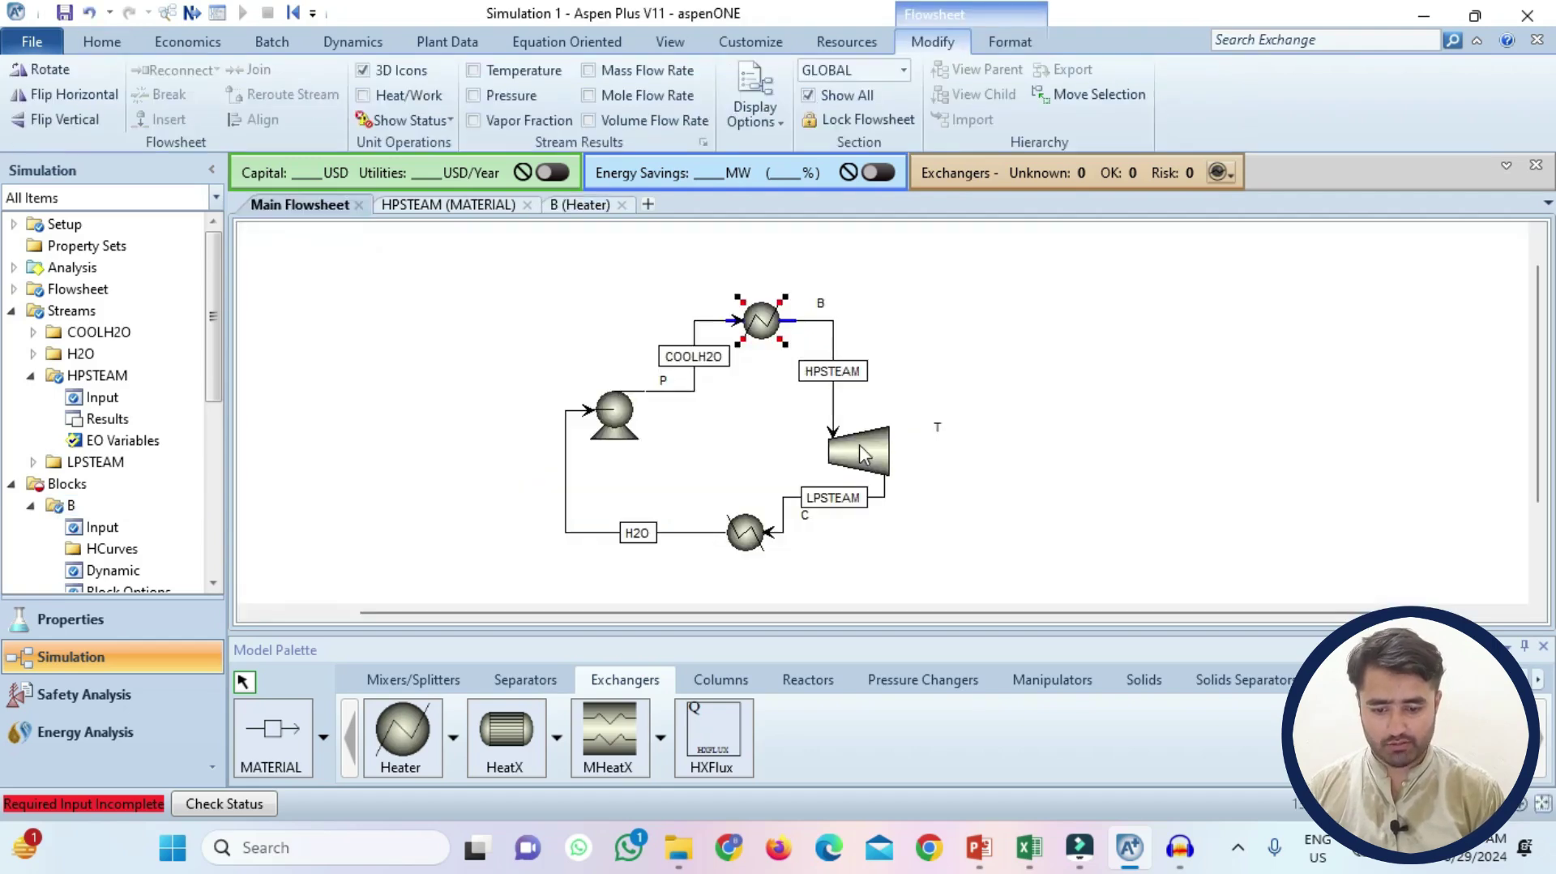
Make T an isentropic turbine with discharge pressure 10 and Vapor-Liquid valid phases
double_click(865, 448)
click(519, 296)
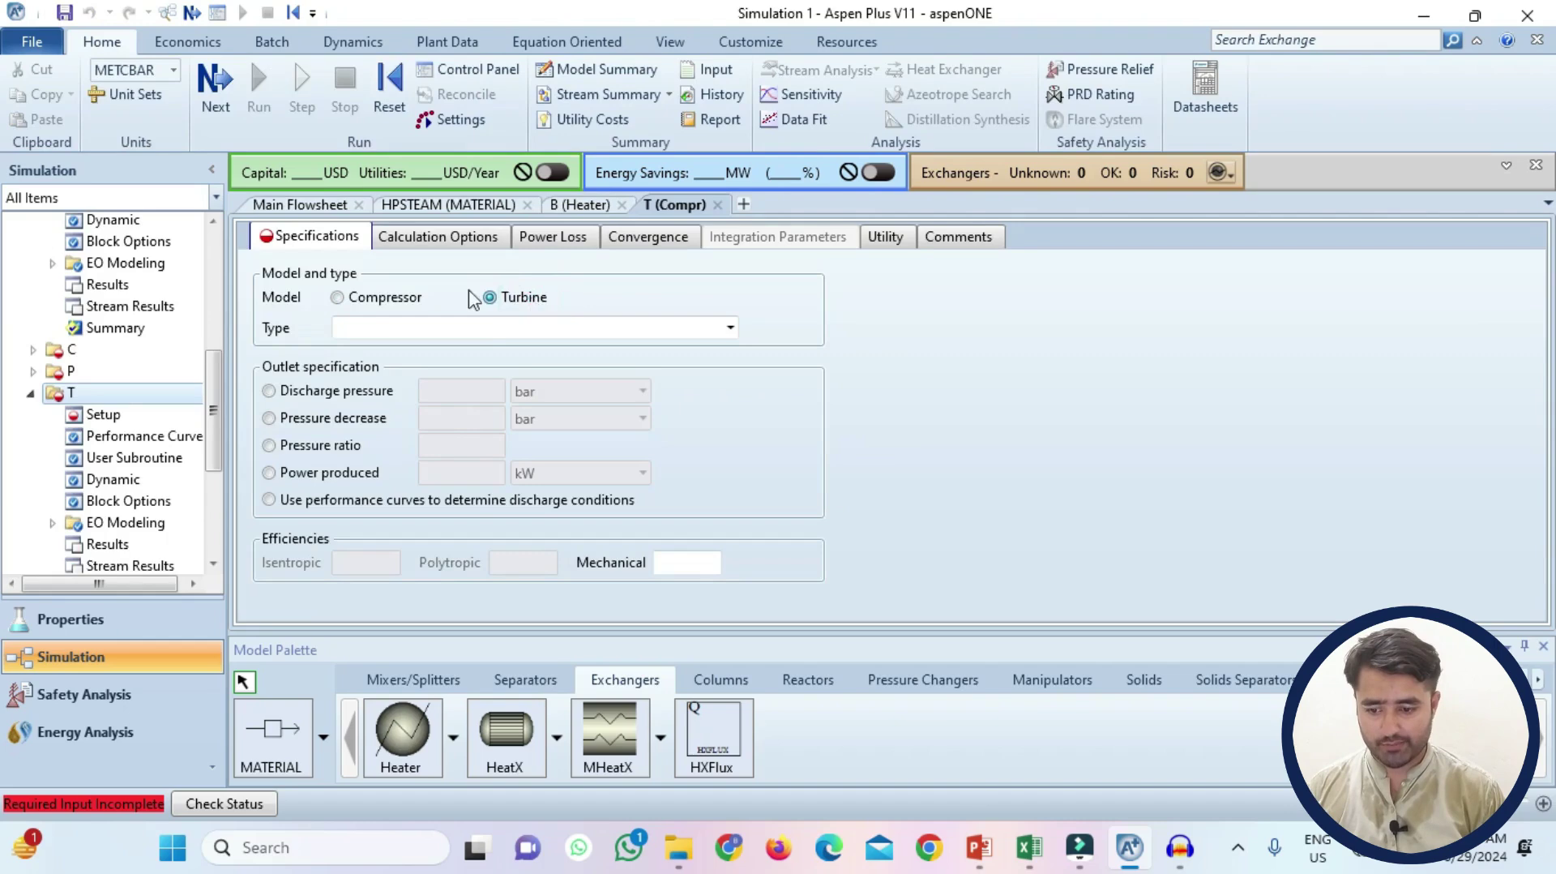
click(478, 328)
click(478, 347)
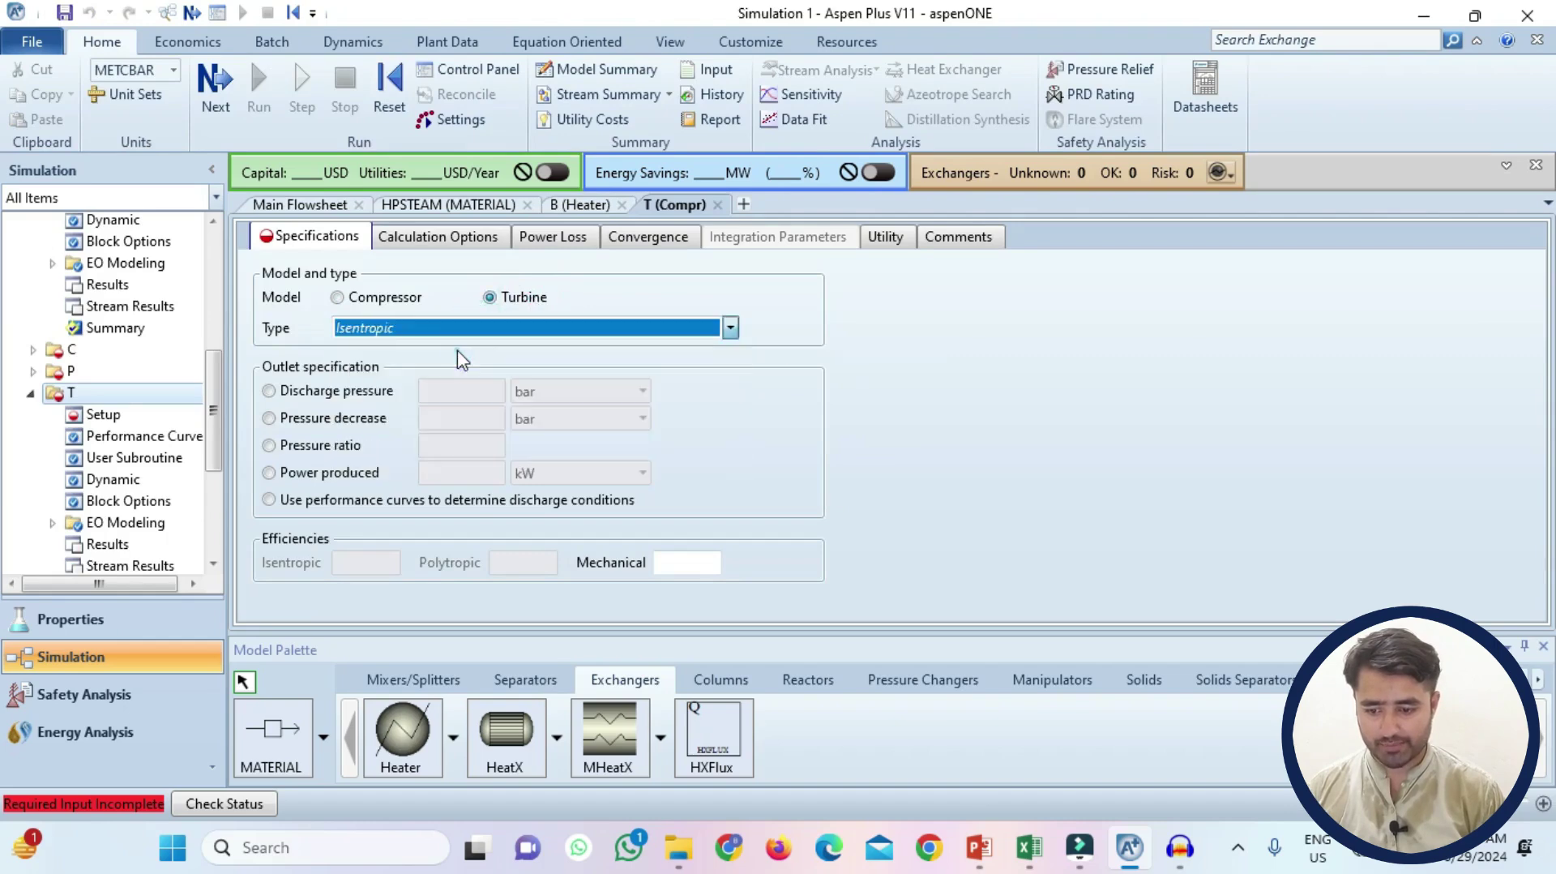
click(462, 392)
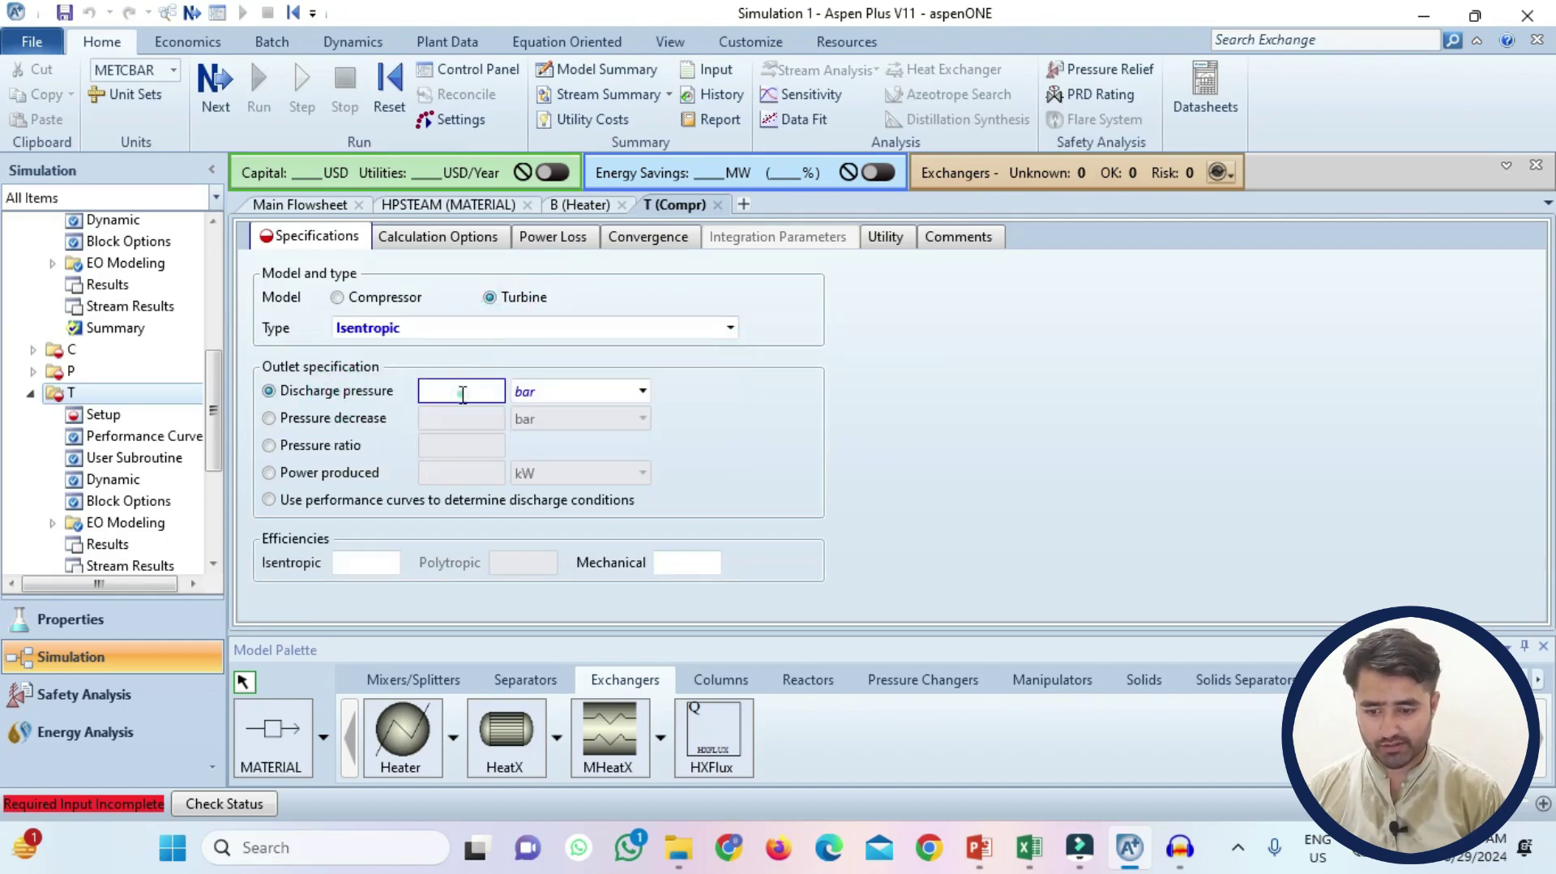
text(10)
click(651, 237)
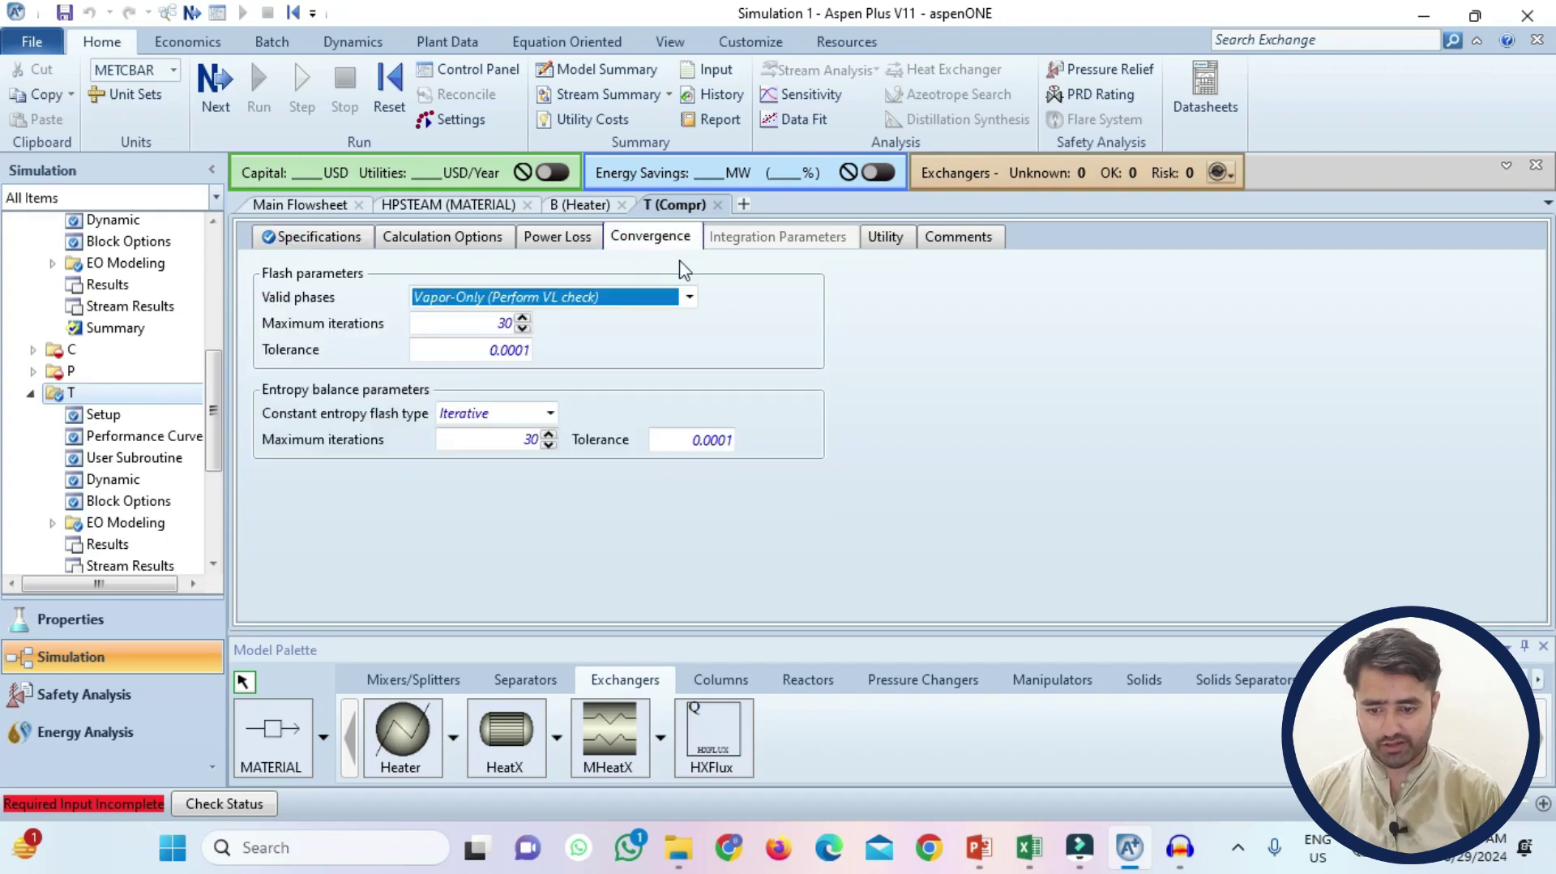
click(690, 297)
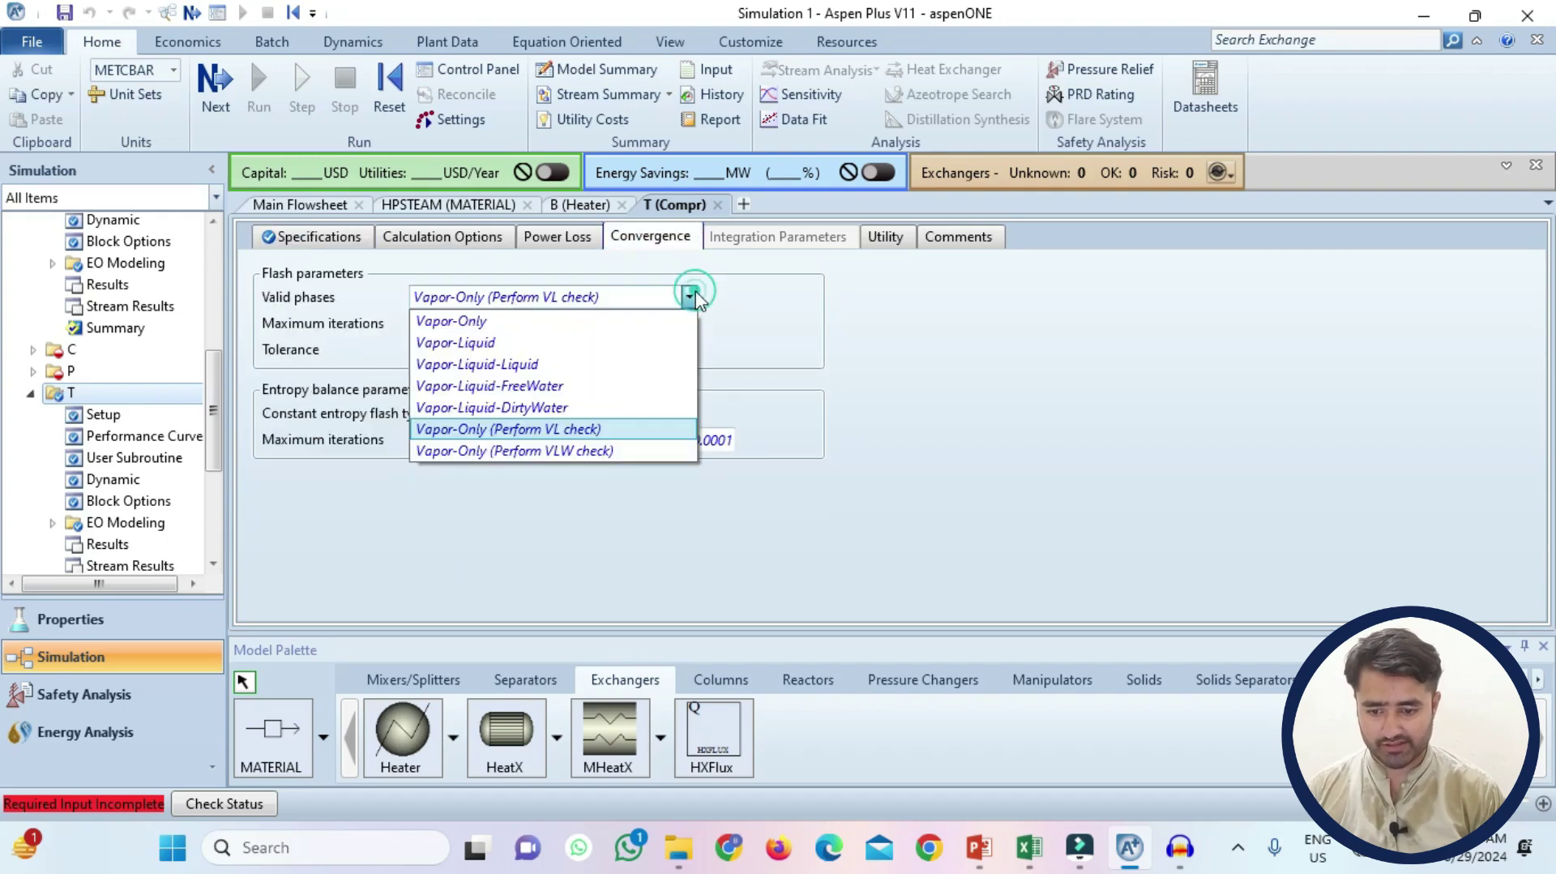
click(592, 342)
click(299, 205)
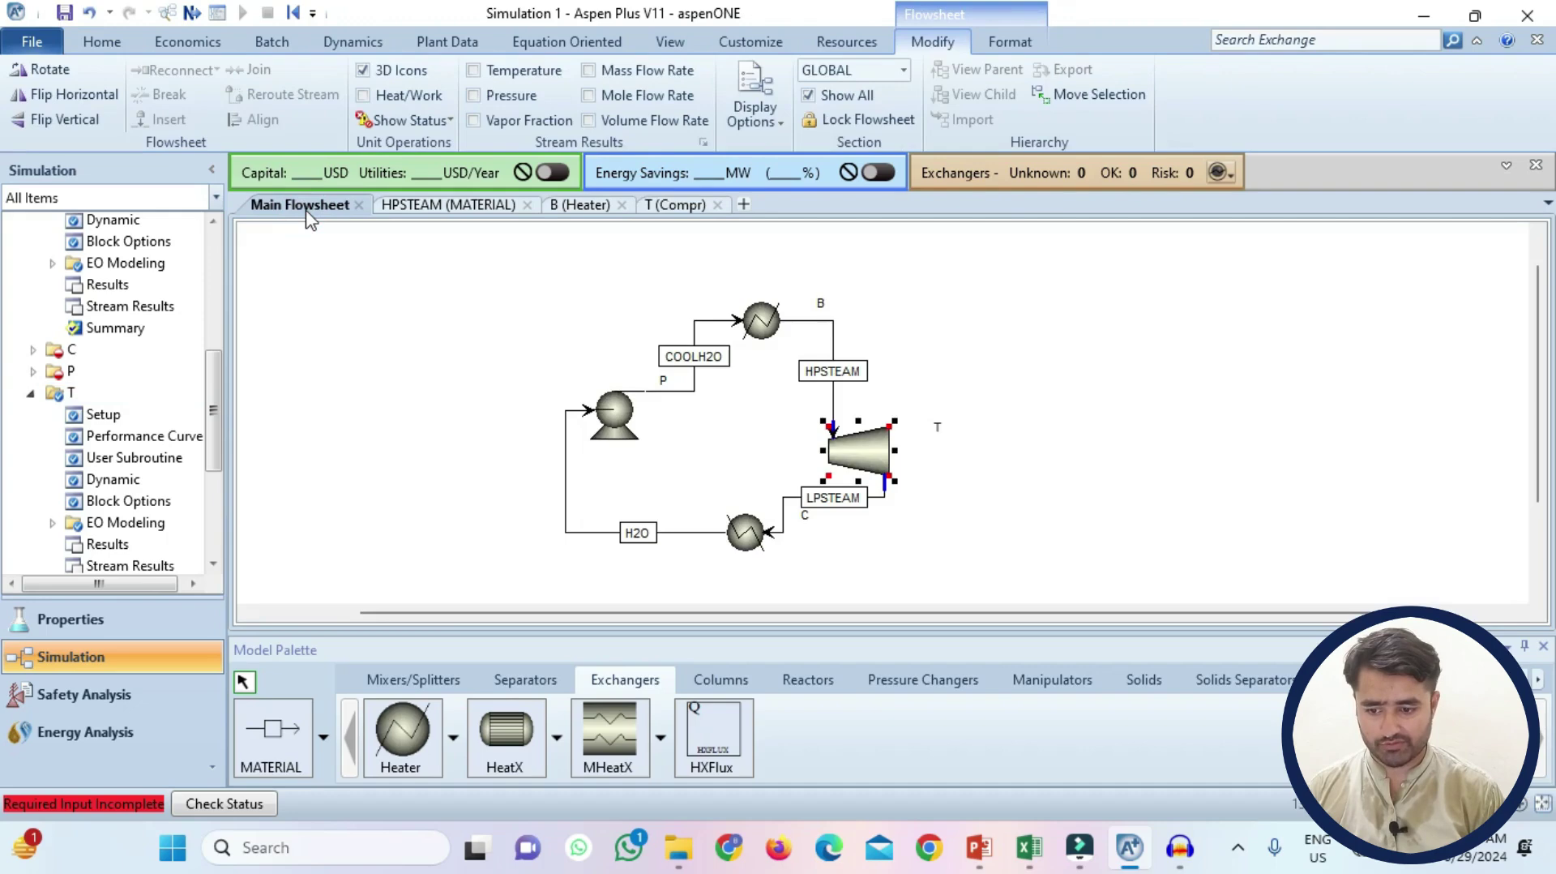
Set condenser C to a vapor-fraction flash at a pressure of 50 kPa
double_click(747, 534)
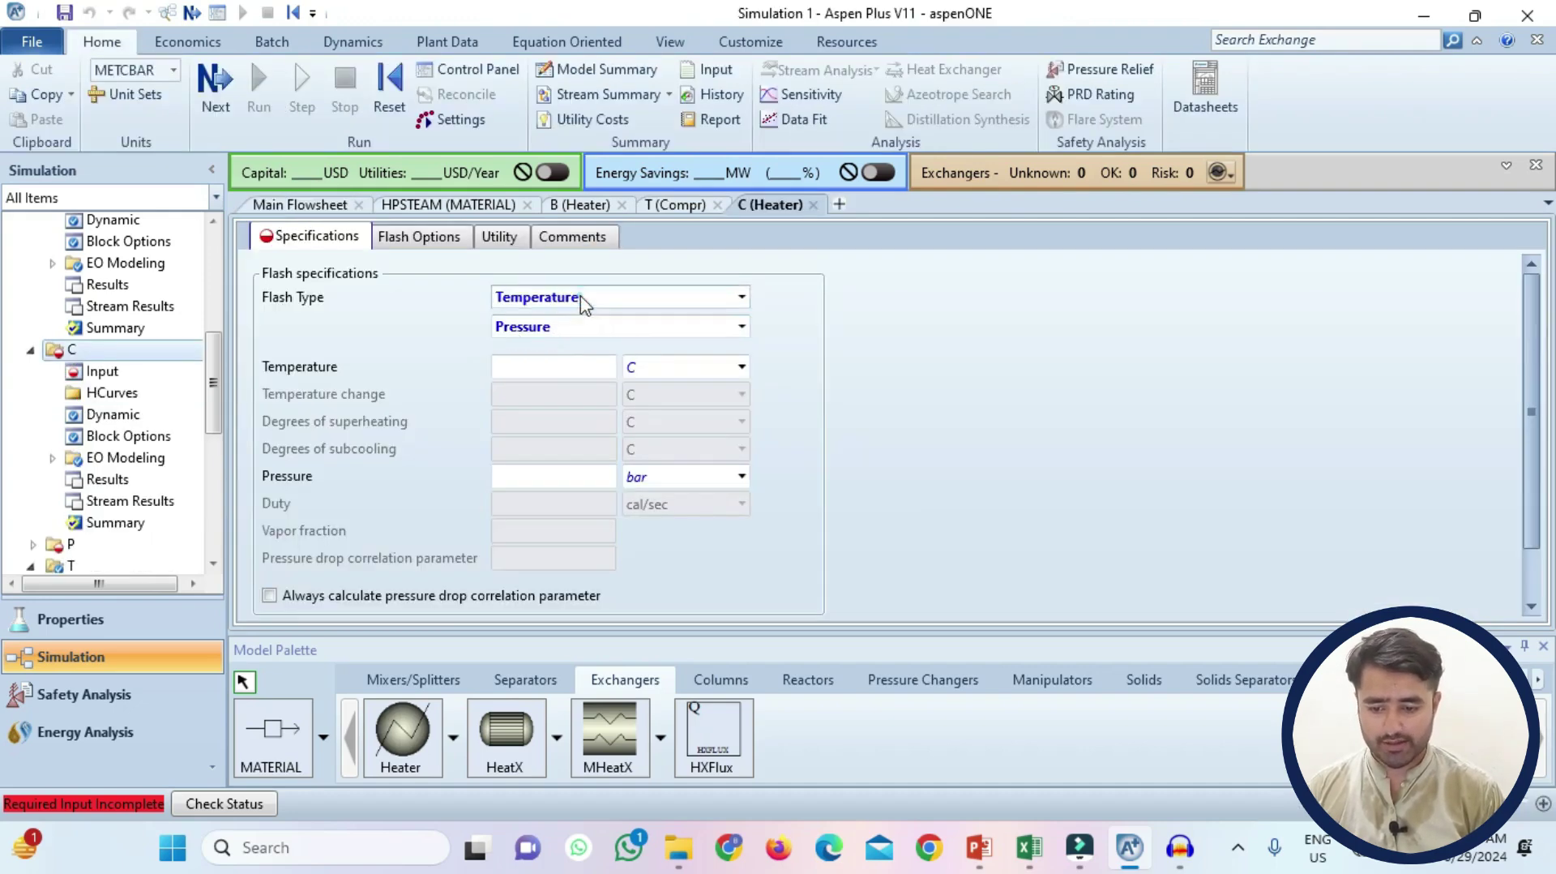
click(576, 299)
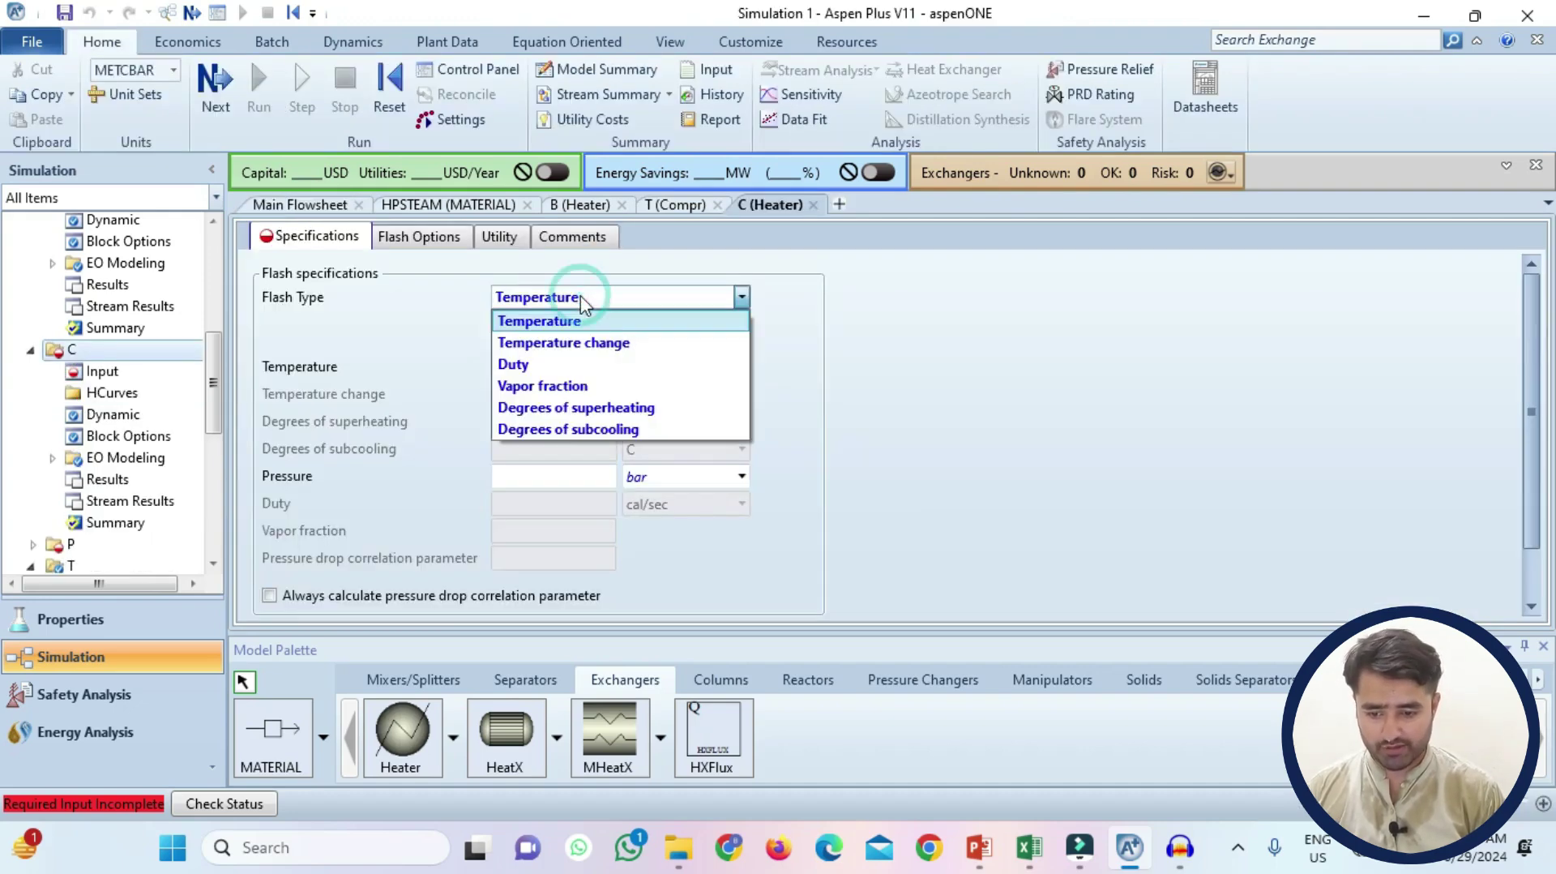
click(584, 386)
click(586, 480)
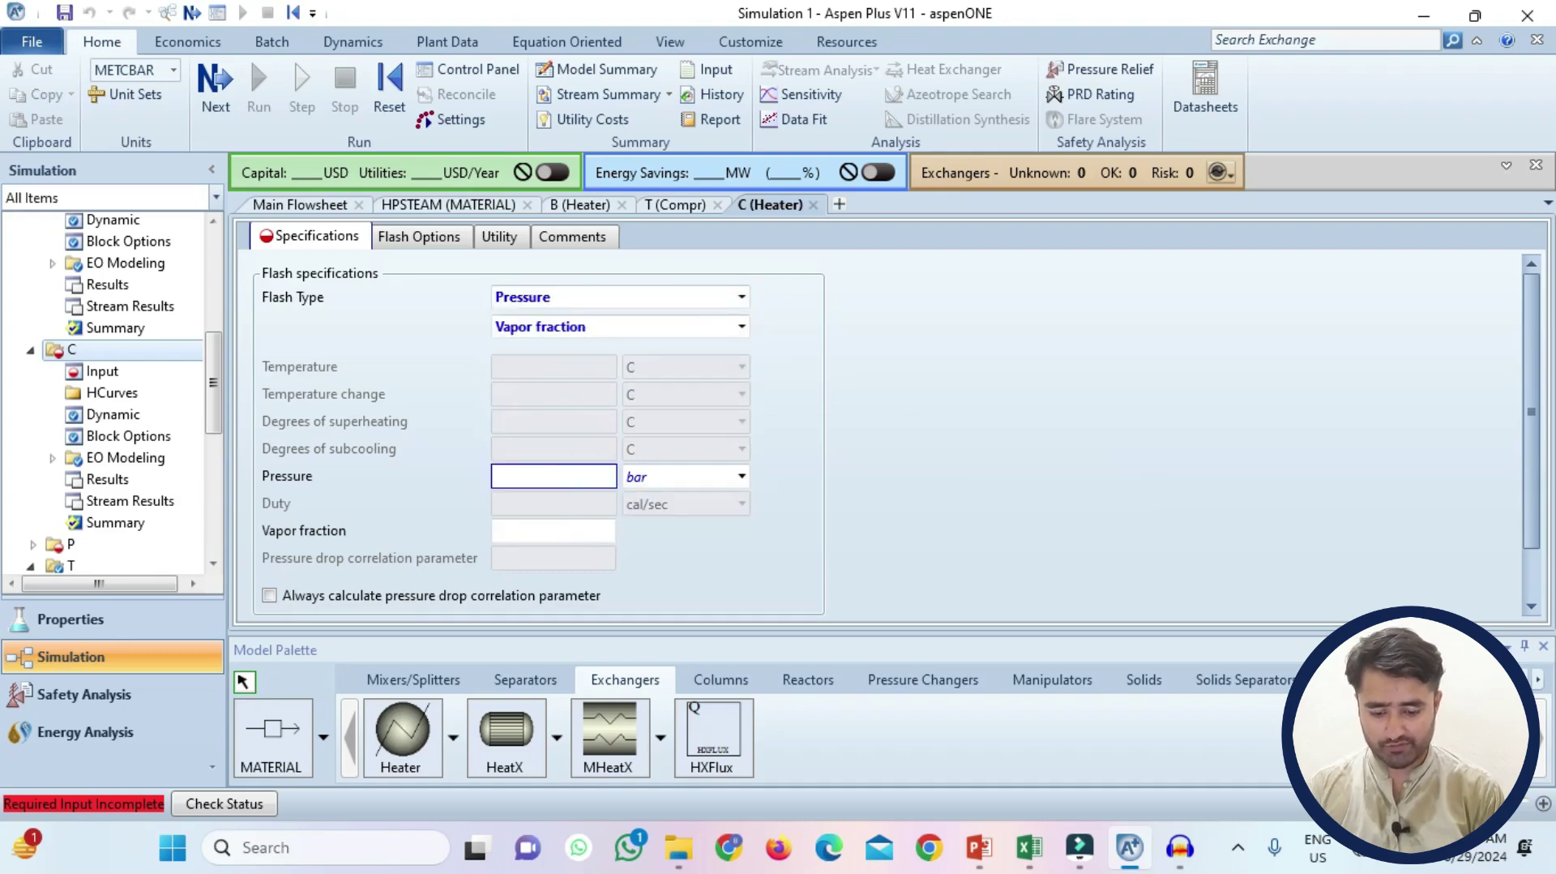
text(50)
click(644, 478)
key(k)
click(595, 531)
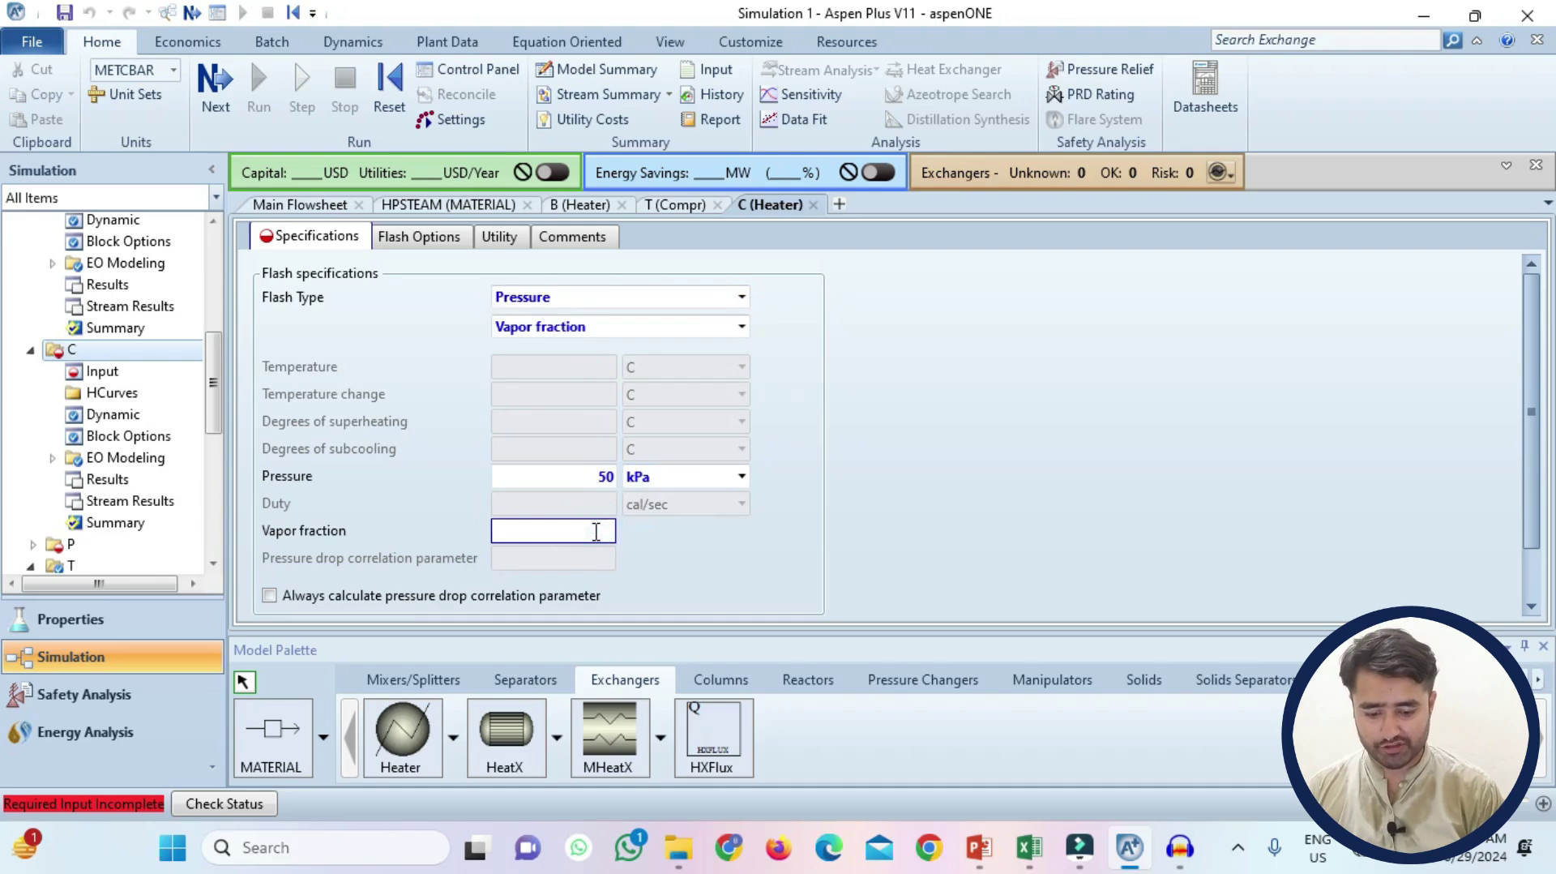
key(ctrl+Tab)
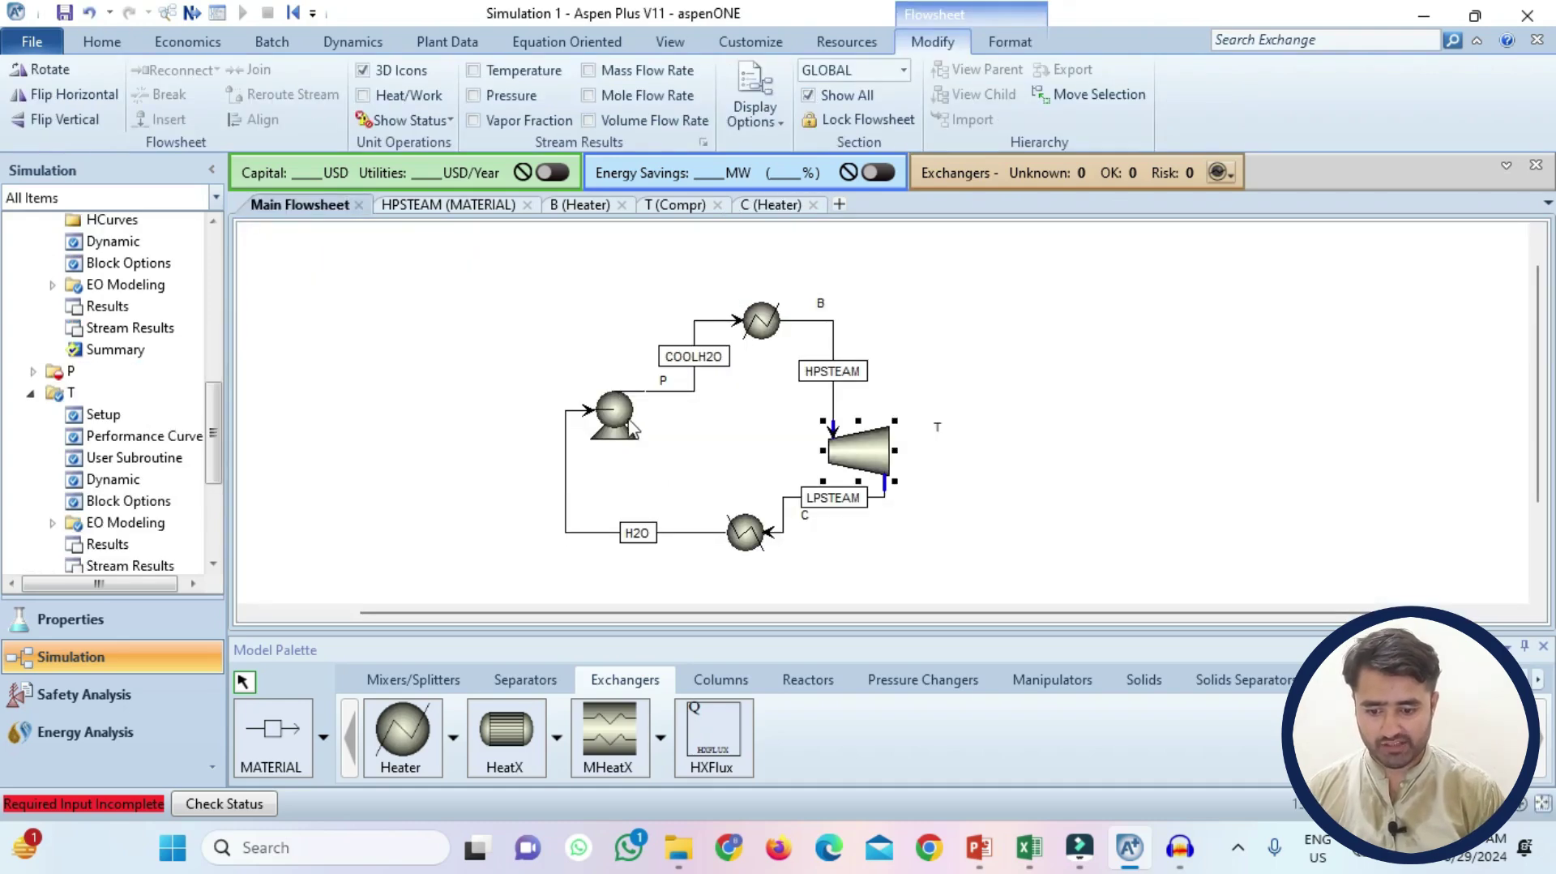
Specify pump P by a discharge pressure of 3 MPa
double_click(630, 421)
click(347, 361)
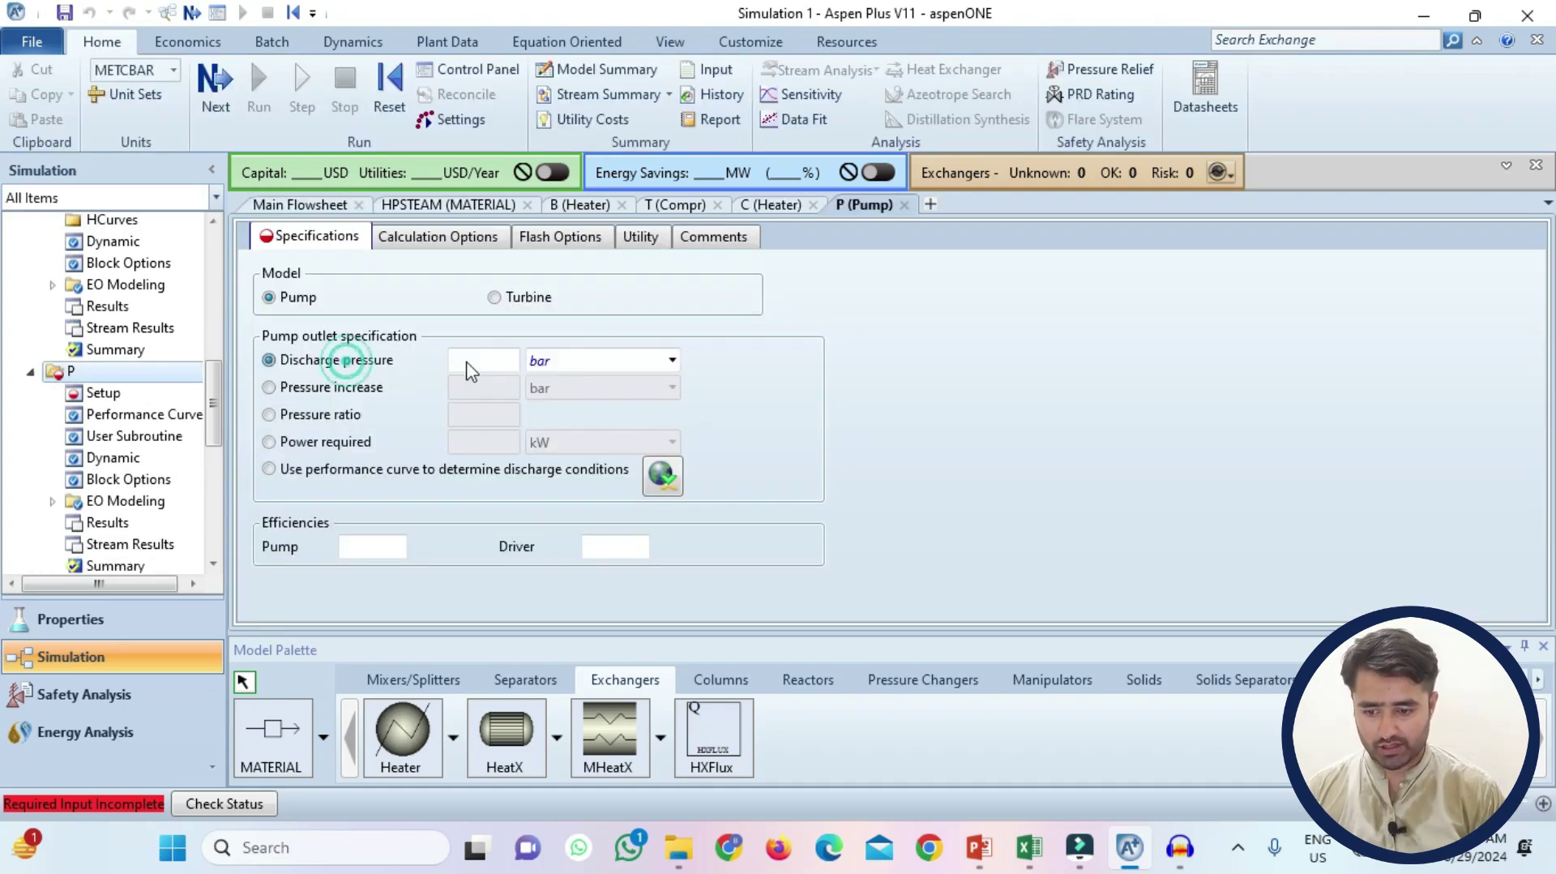
click(470, 362)
text(3)
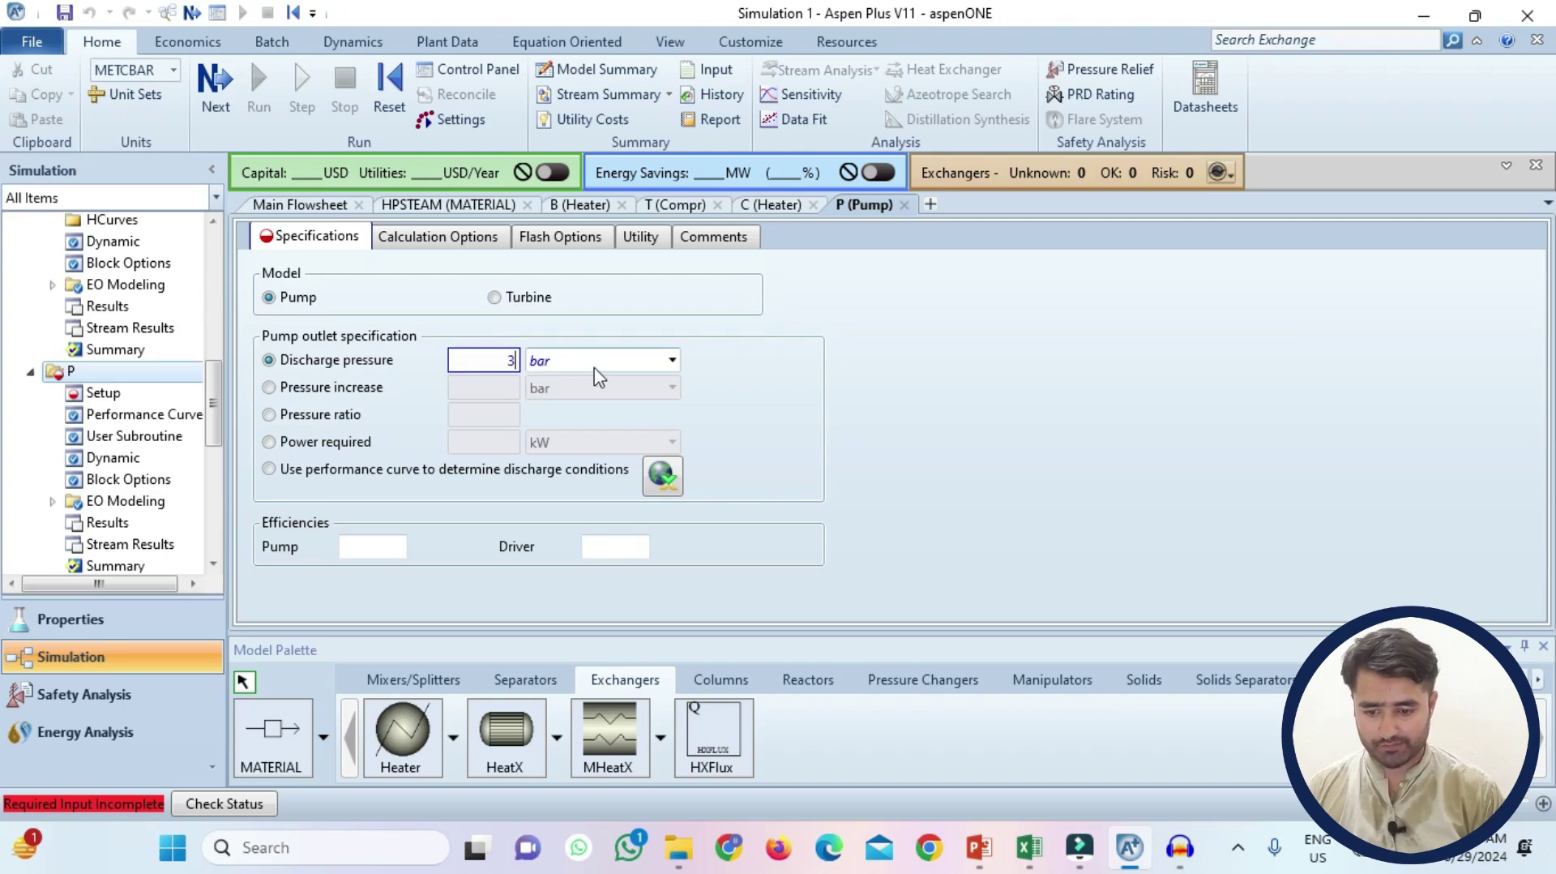
scroll(596, 369, down, 3)
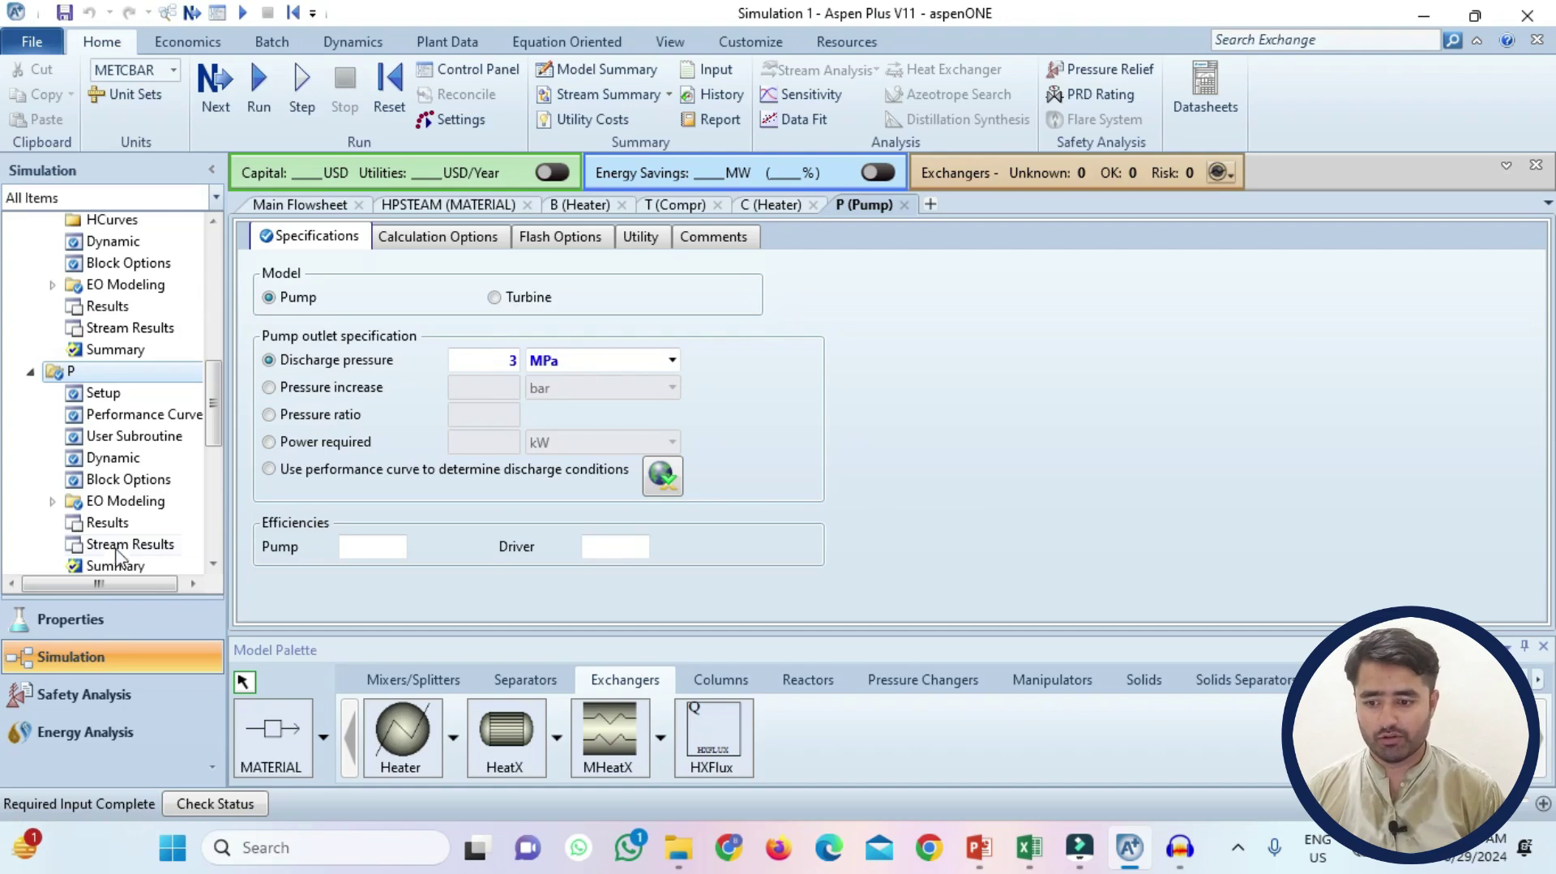
Run the simulation and display heater B's heat duty in MW, reading 92.736
click(257, 103)
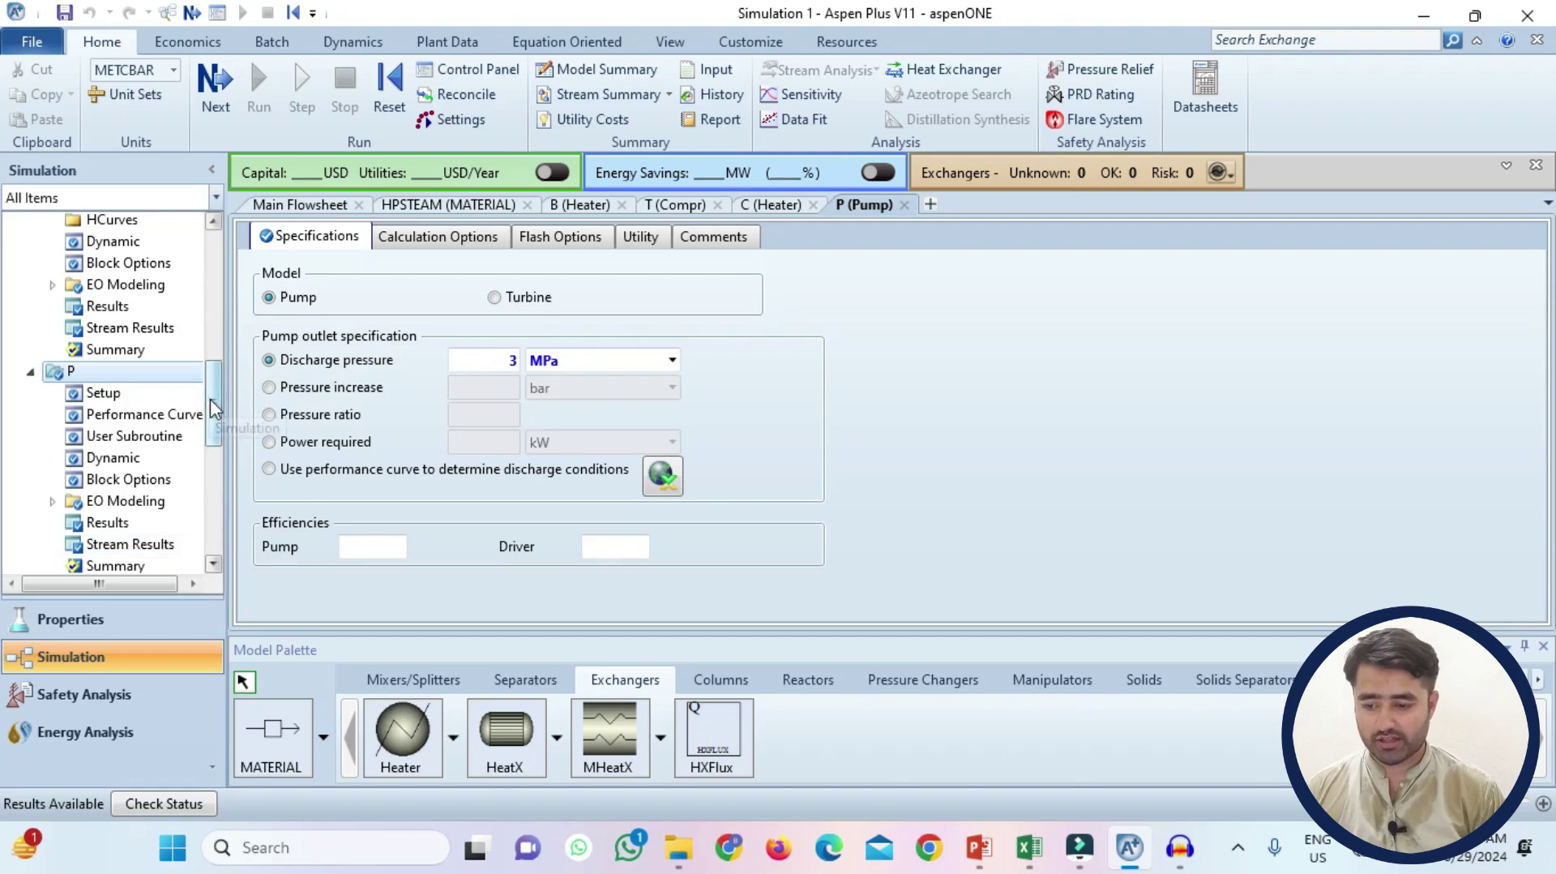
drag(211, 399, 213, 327)
click(108, 415)
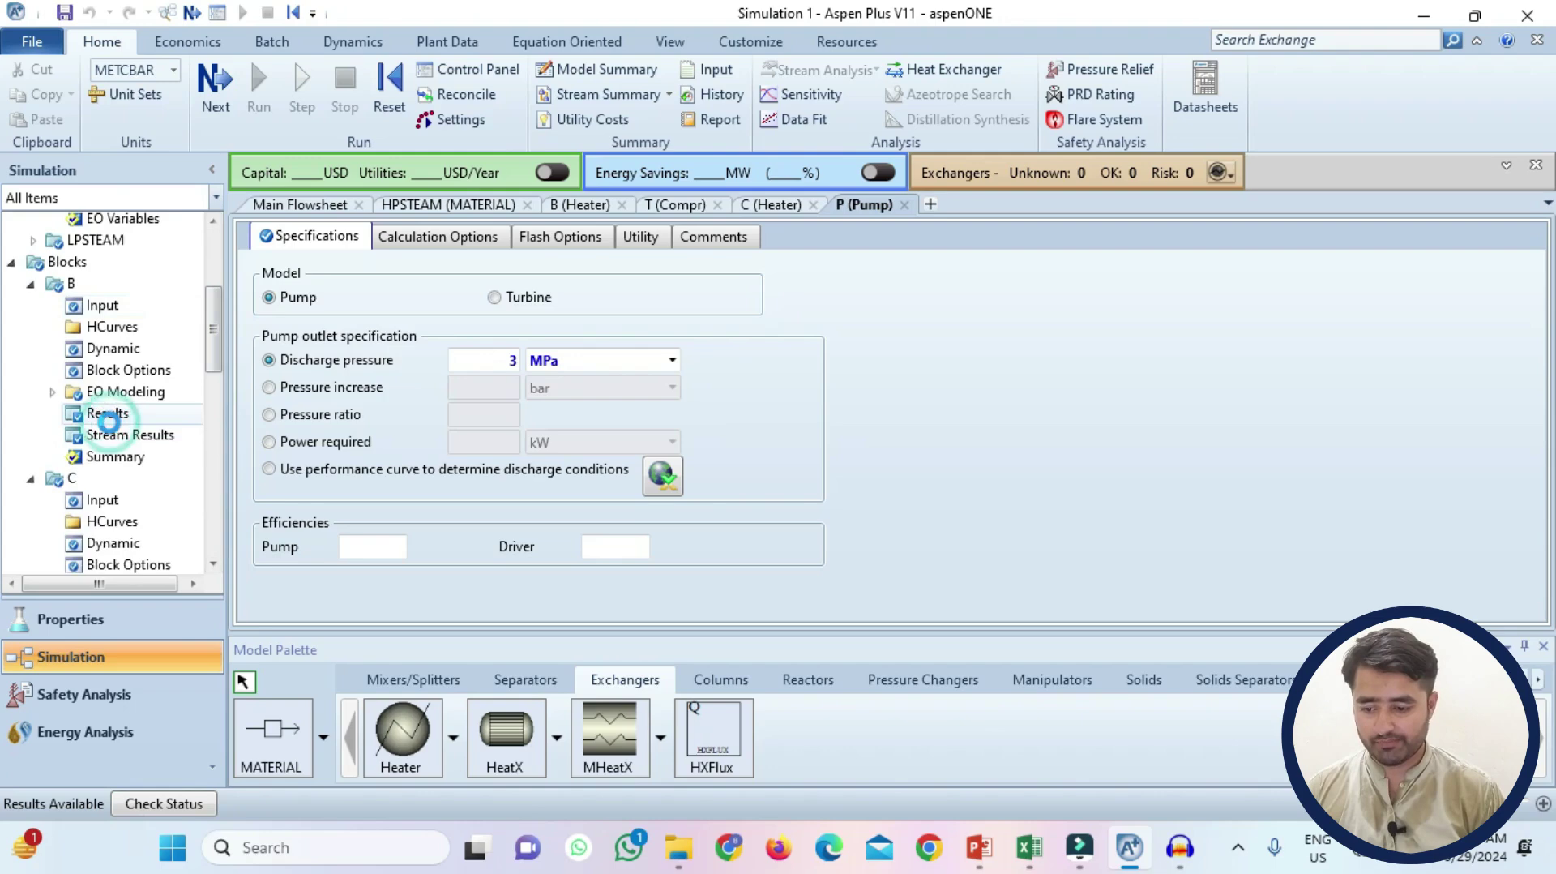
click(641, 359)
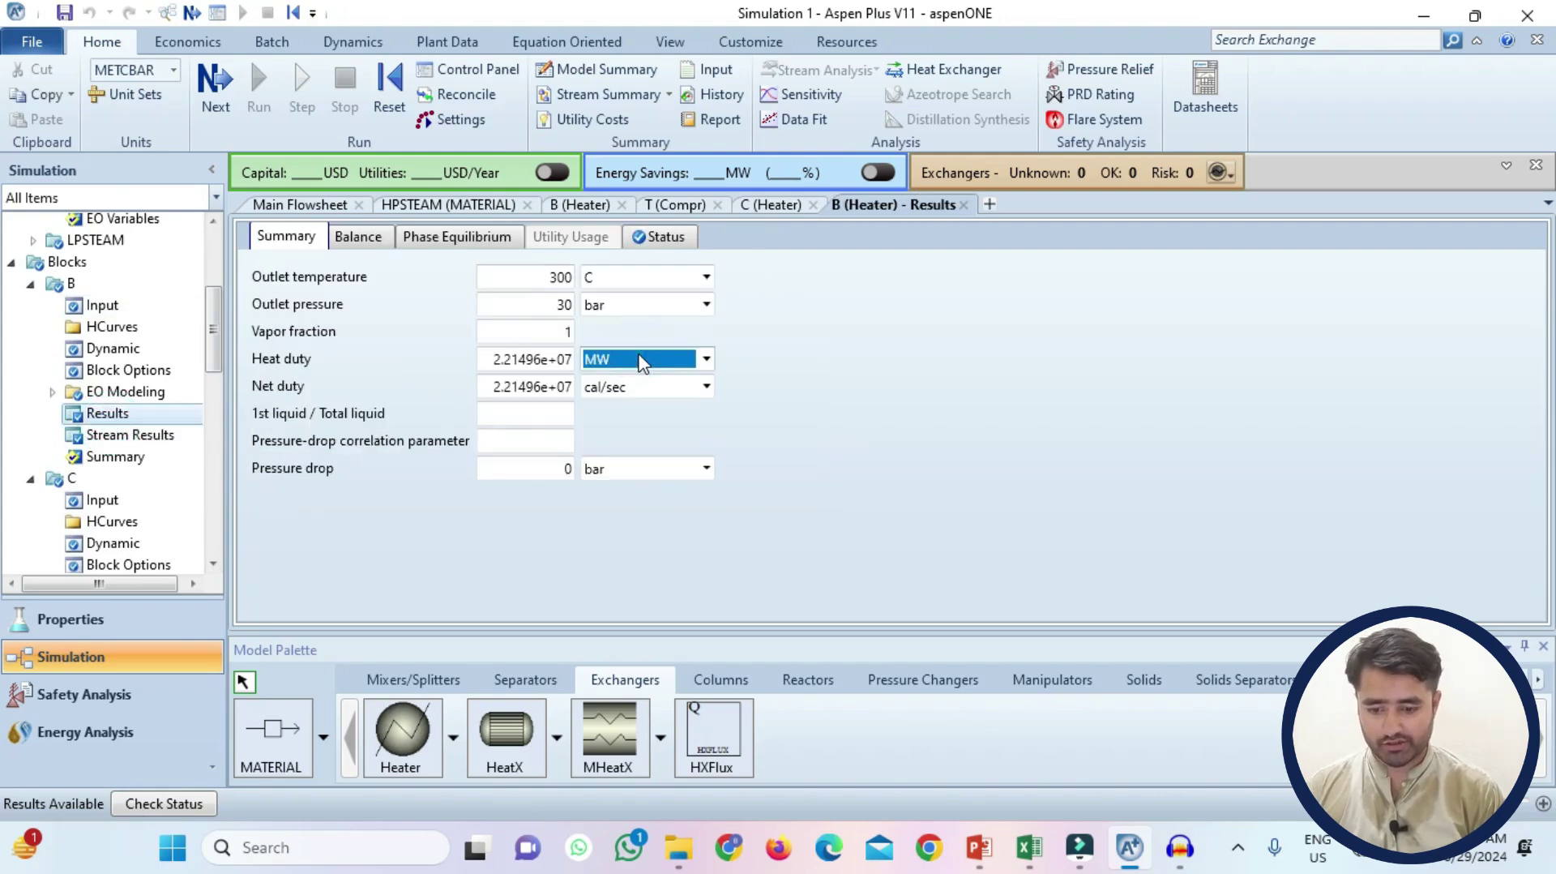
key(Return)
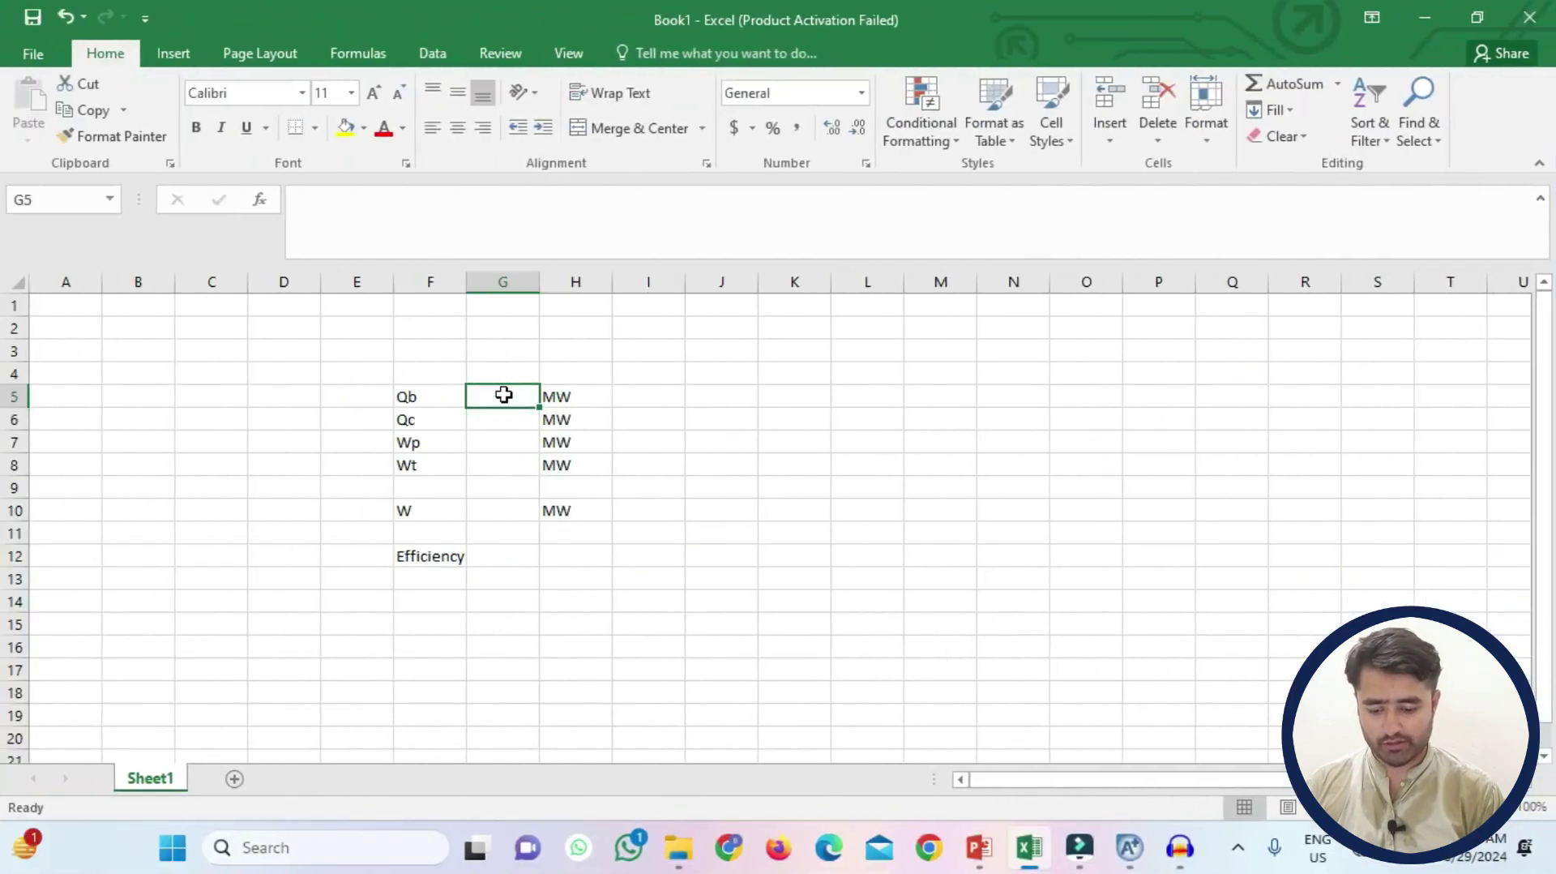
Enter the boiler duty 92.736 in G5 and condenser C's duty -74.69 in G6
click(1030, 847)
click(1029, 848)
text(92.)
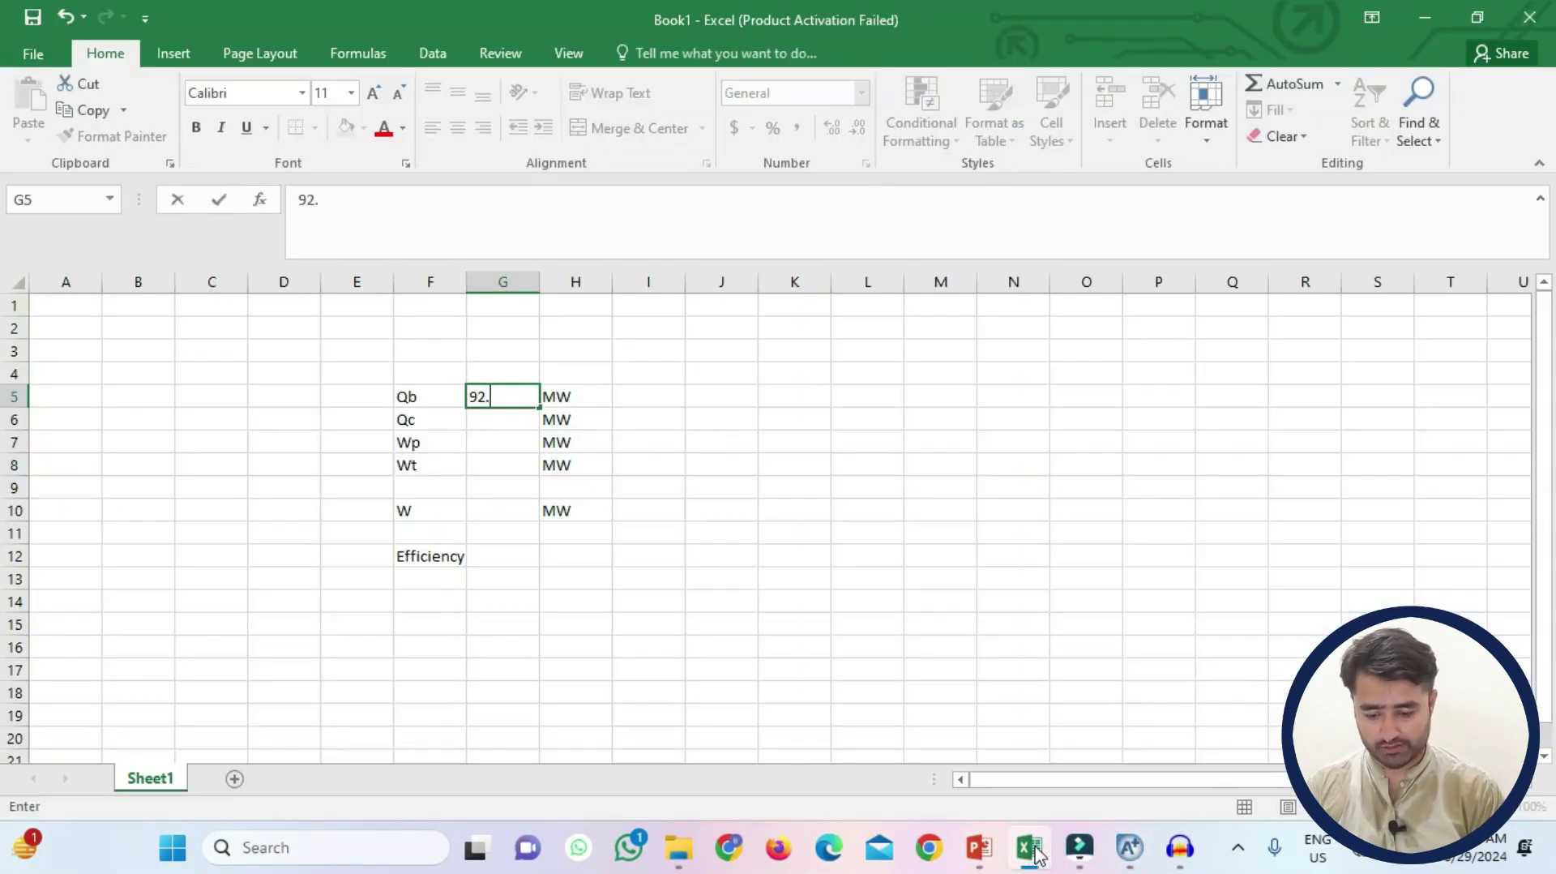
click(1036, 851)
drag(213, 332, 210, 390)
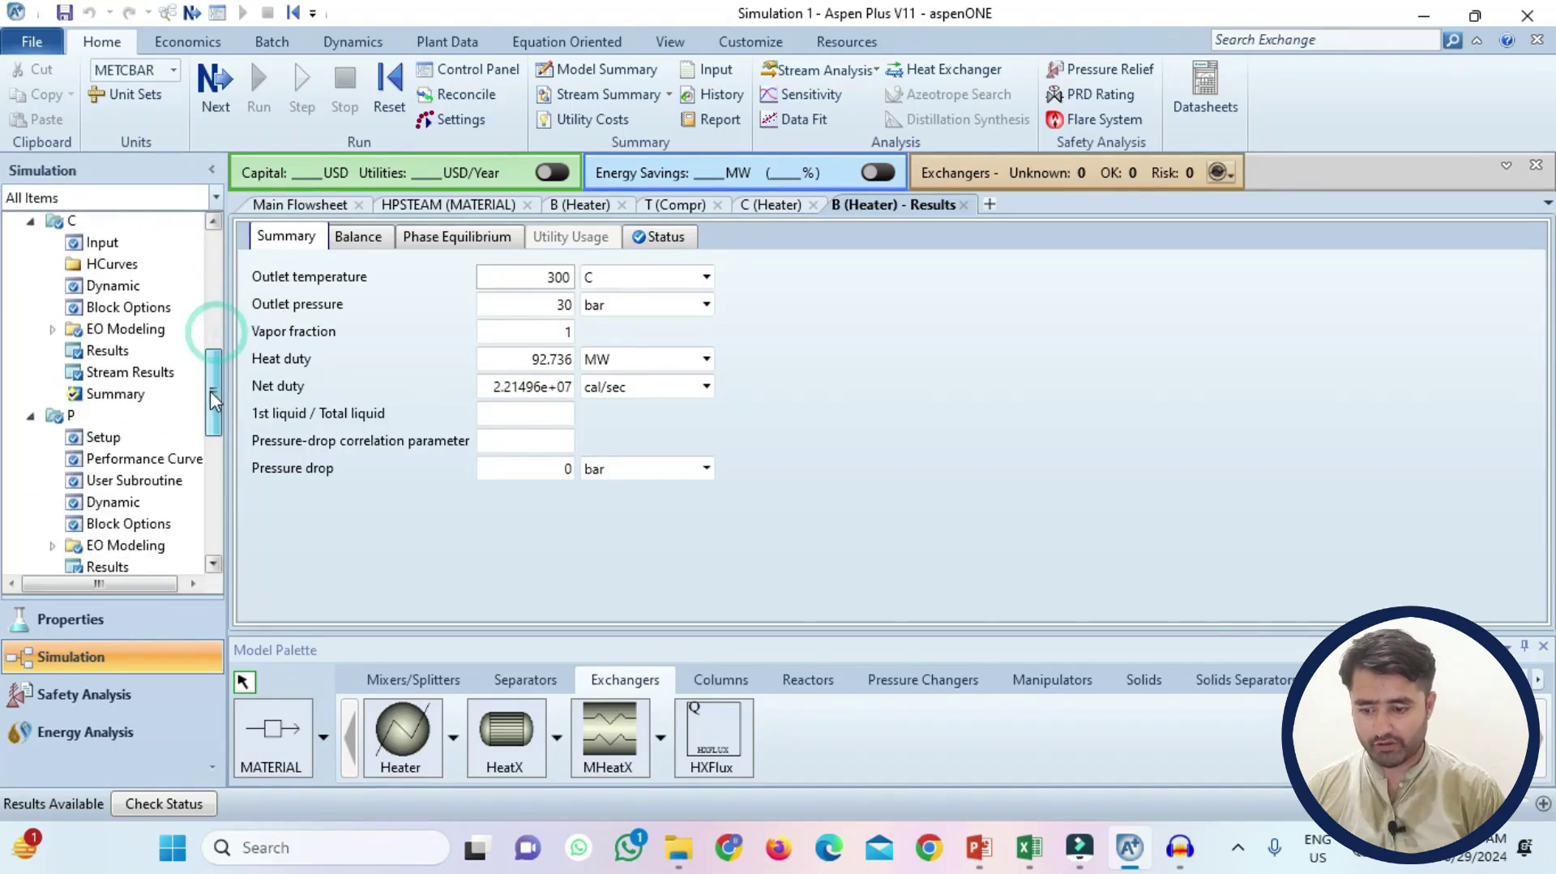
click(138, 351)
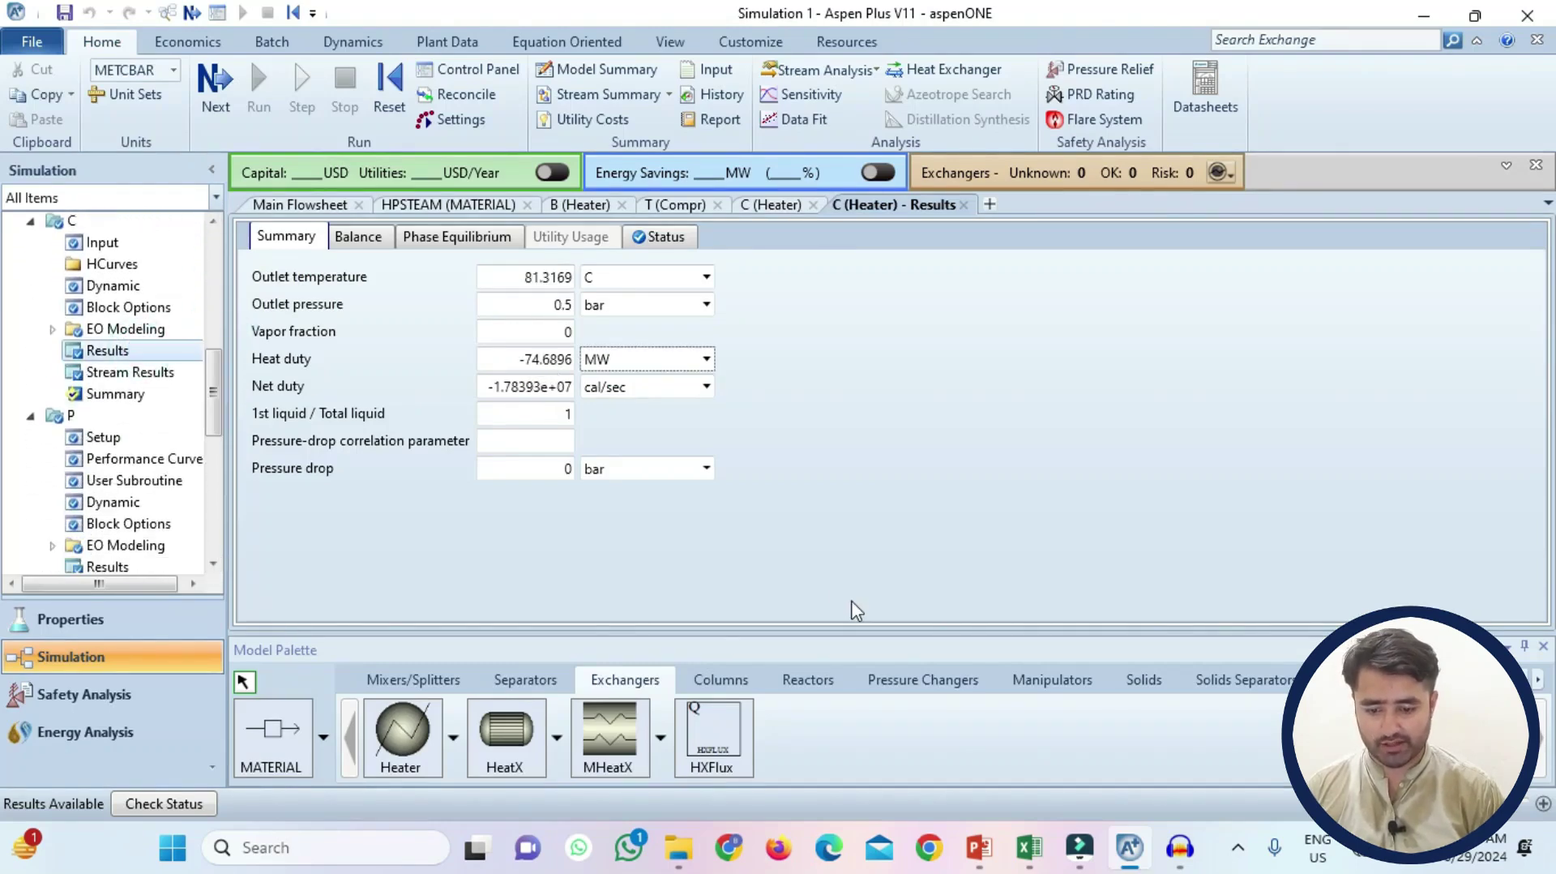
click(1030, 848)
text(-74.69)
key(Return)
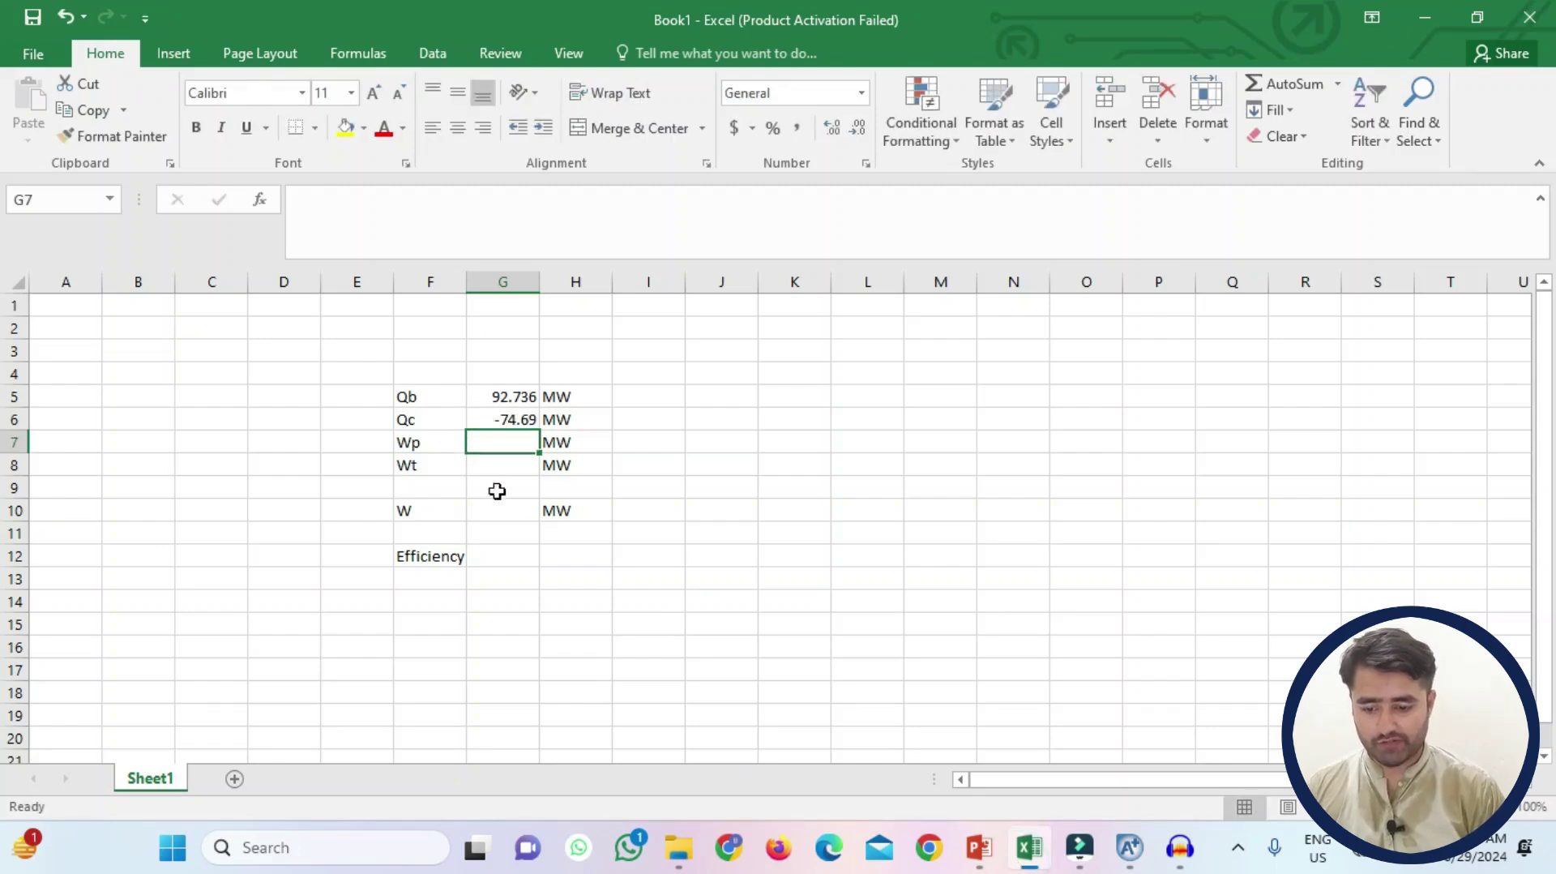
Enter pump P's work 0.146 in G7, then look up turbine T's work in Aspen Plus
click(1028, 839)
click(154, 567)
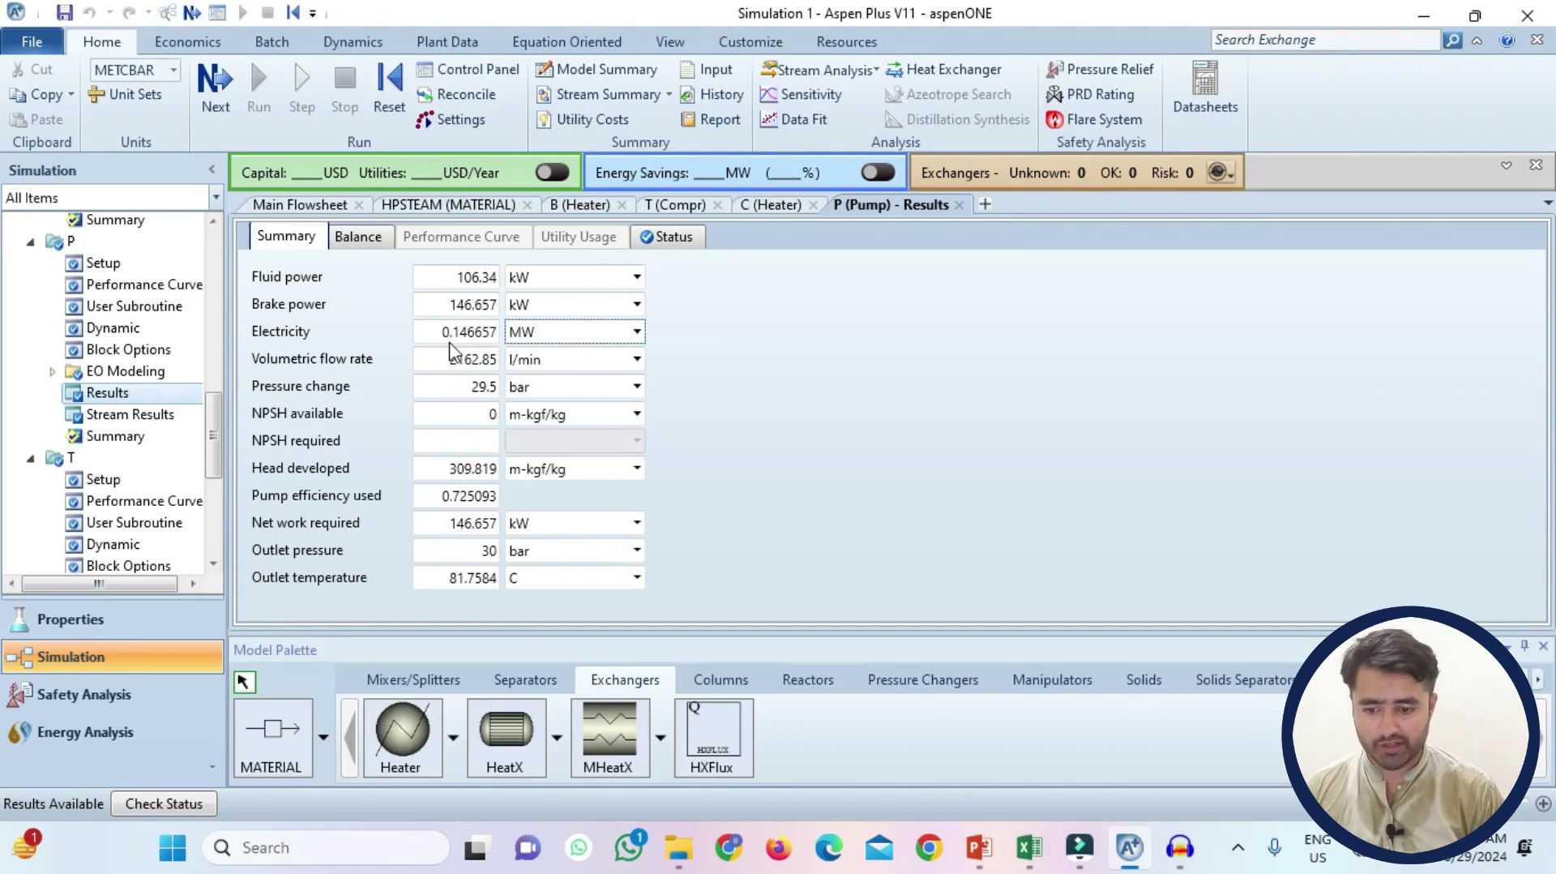
click(1031, 849)
text(.1)
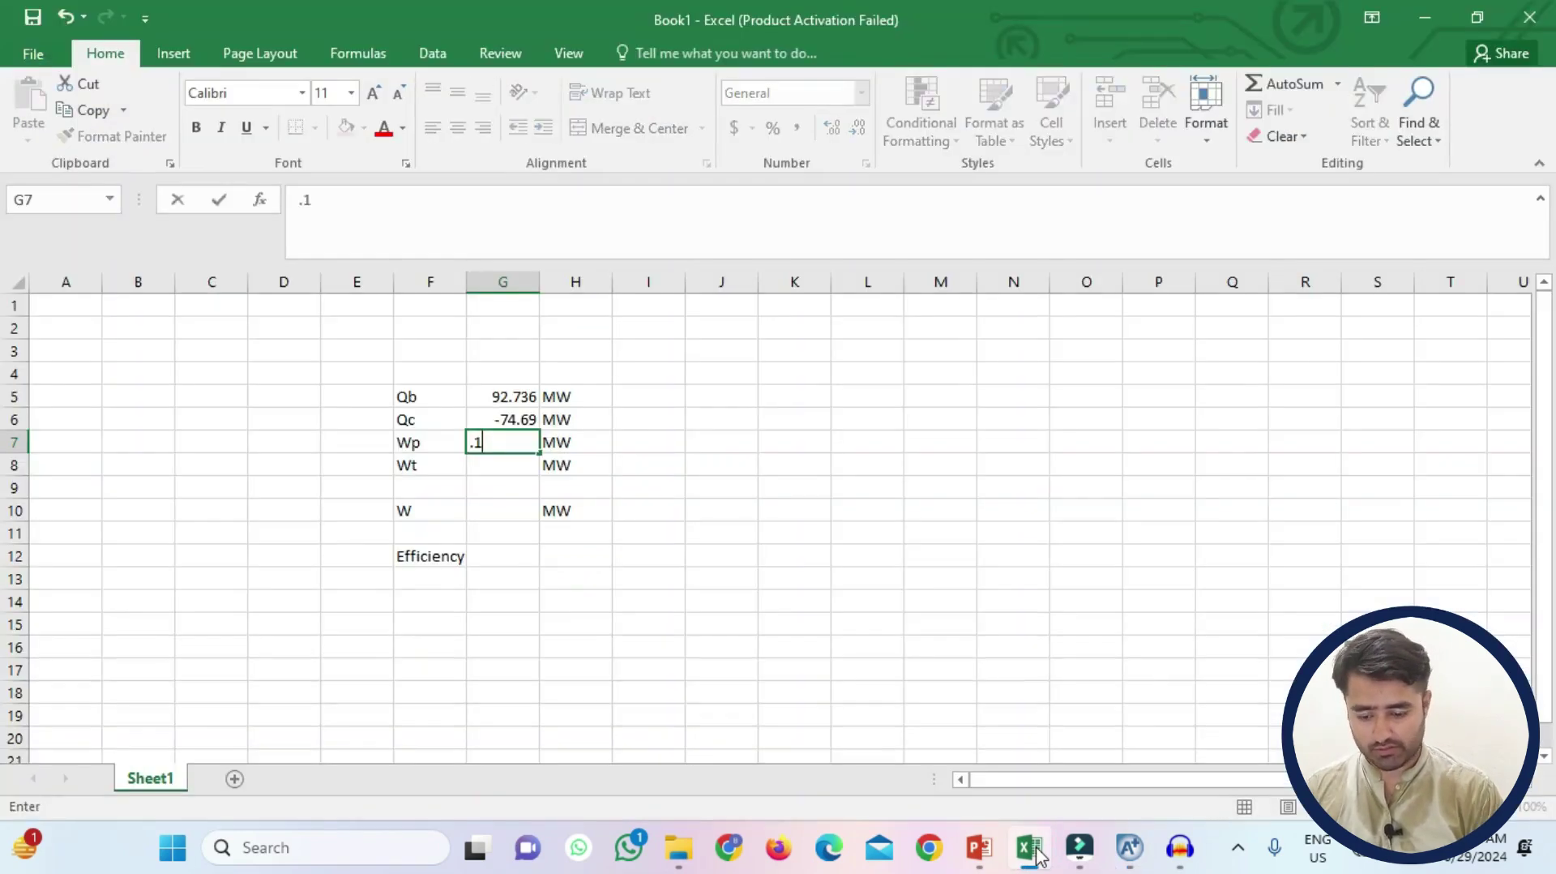
text(46)
key(Return)
click(1031, 849)
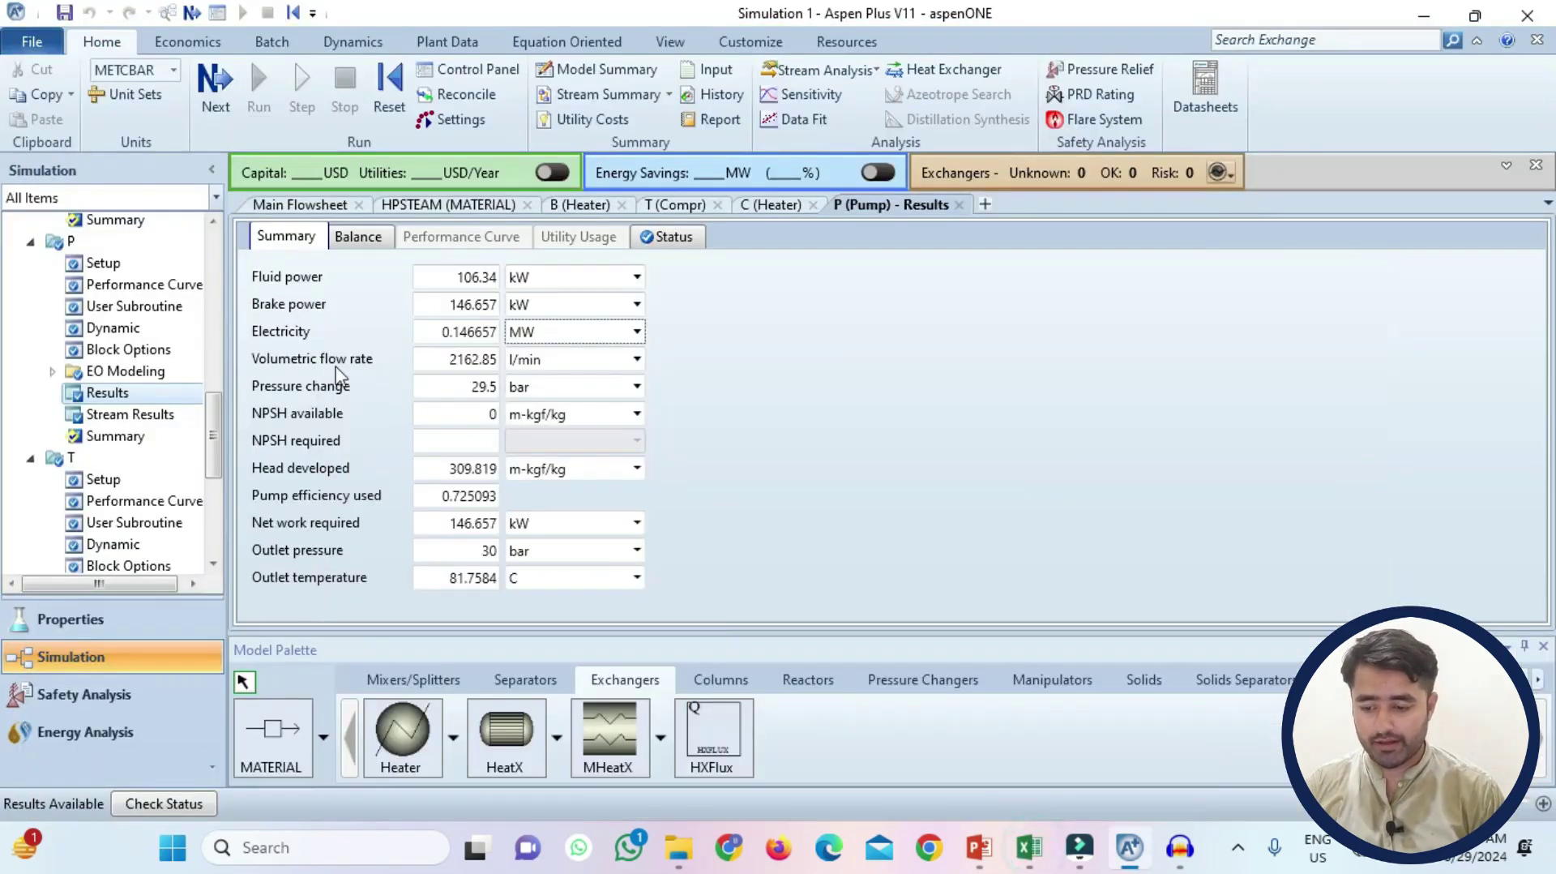
scroll(227, 422, down, 4)
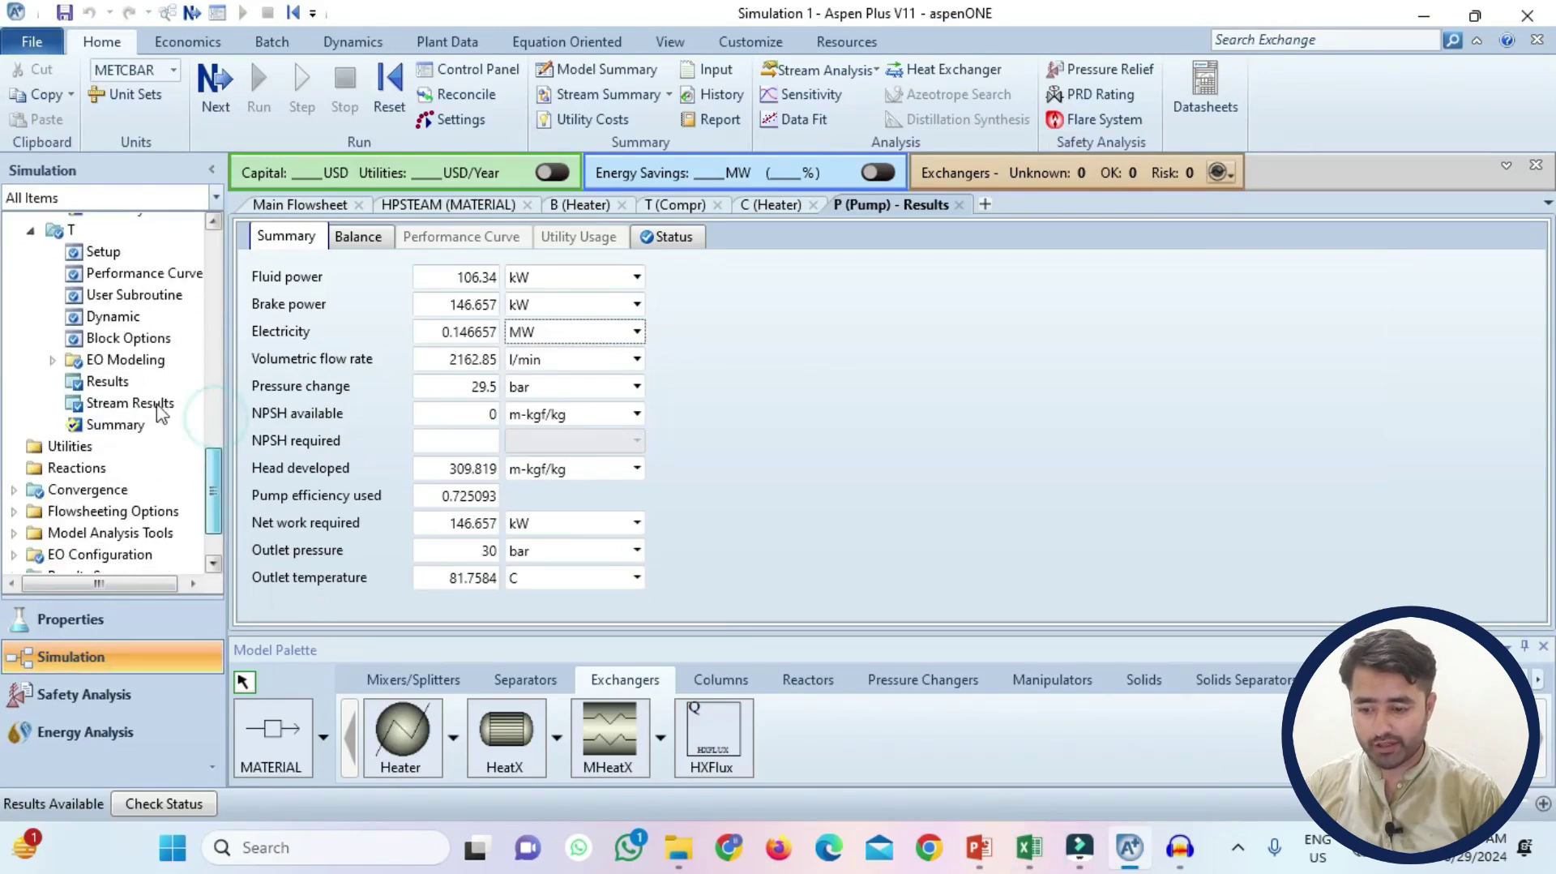
click(108, 381)
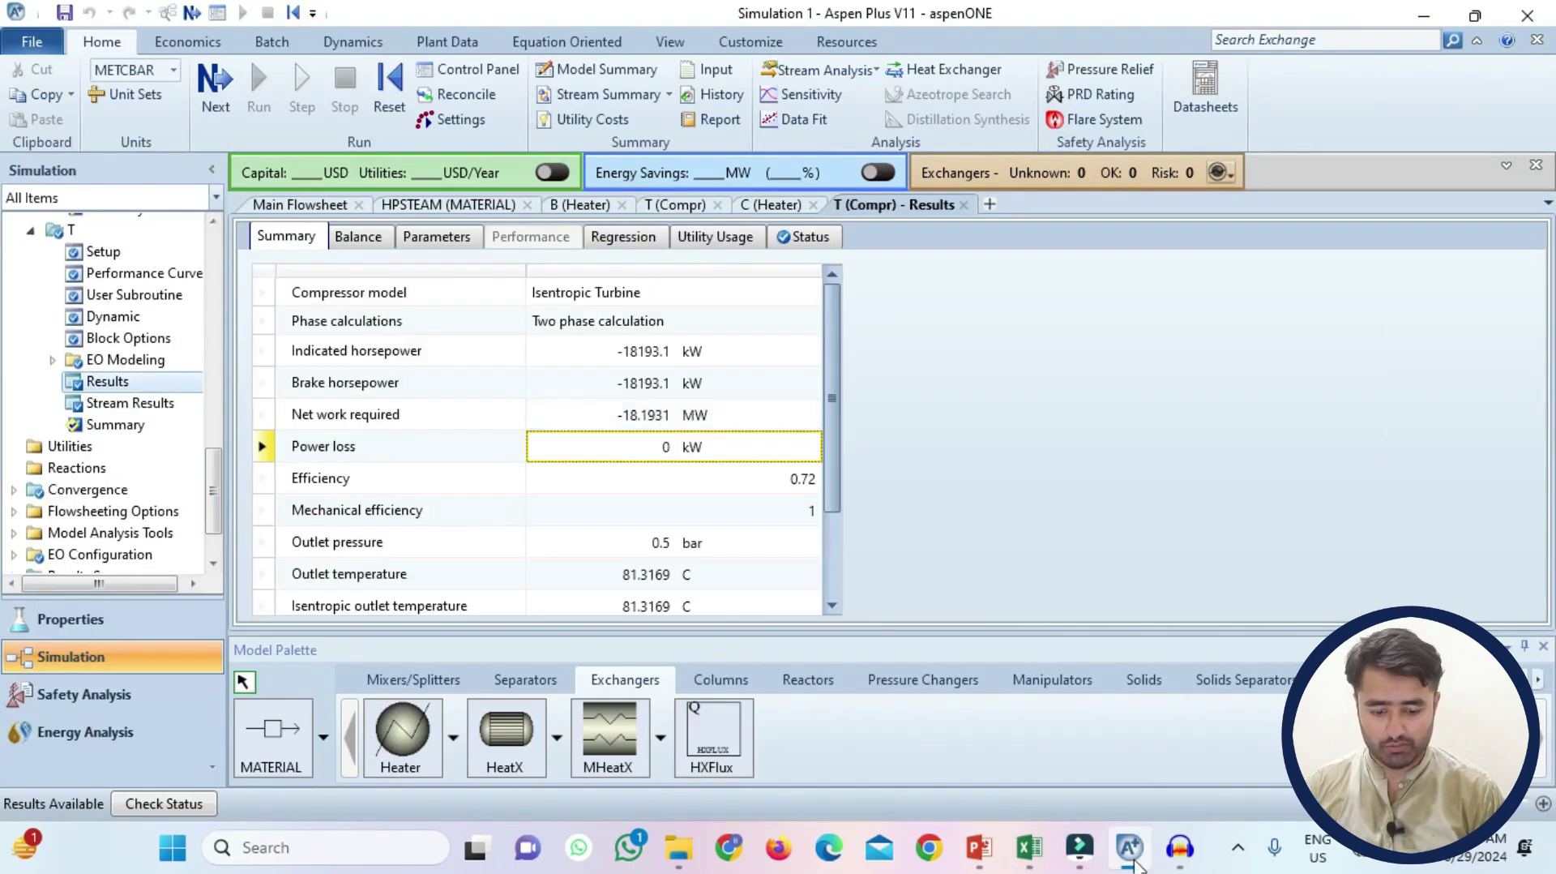
click(1028, 847)
Enter turbine work -18.2 in G8 and net work =ABS(G8+G7) in G10, giving 18.054
text(-18.2)
key(Return)
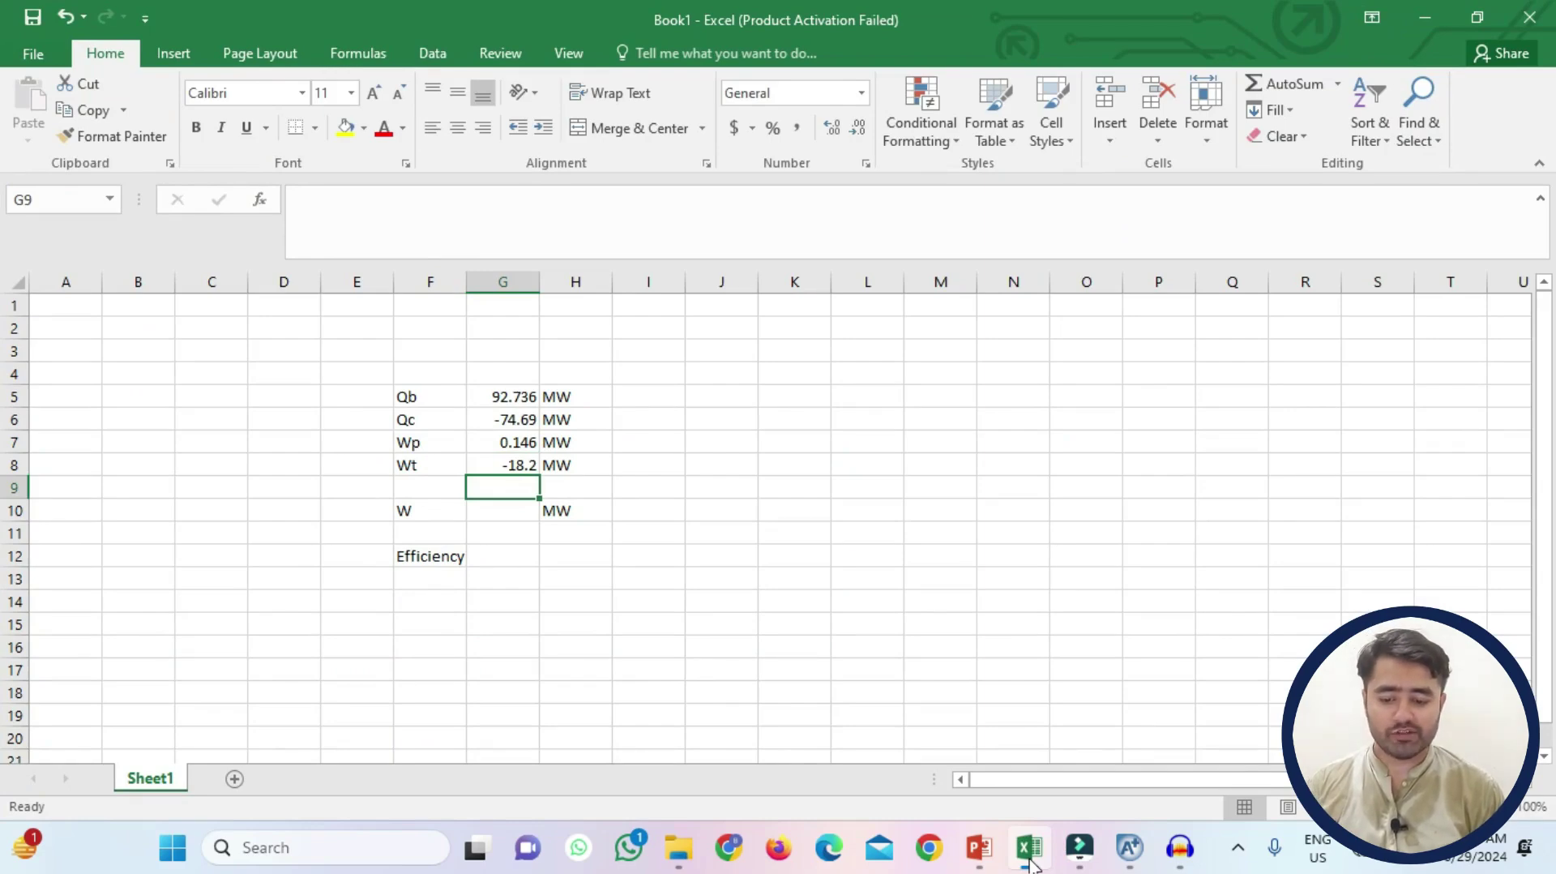
key(Down)
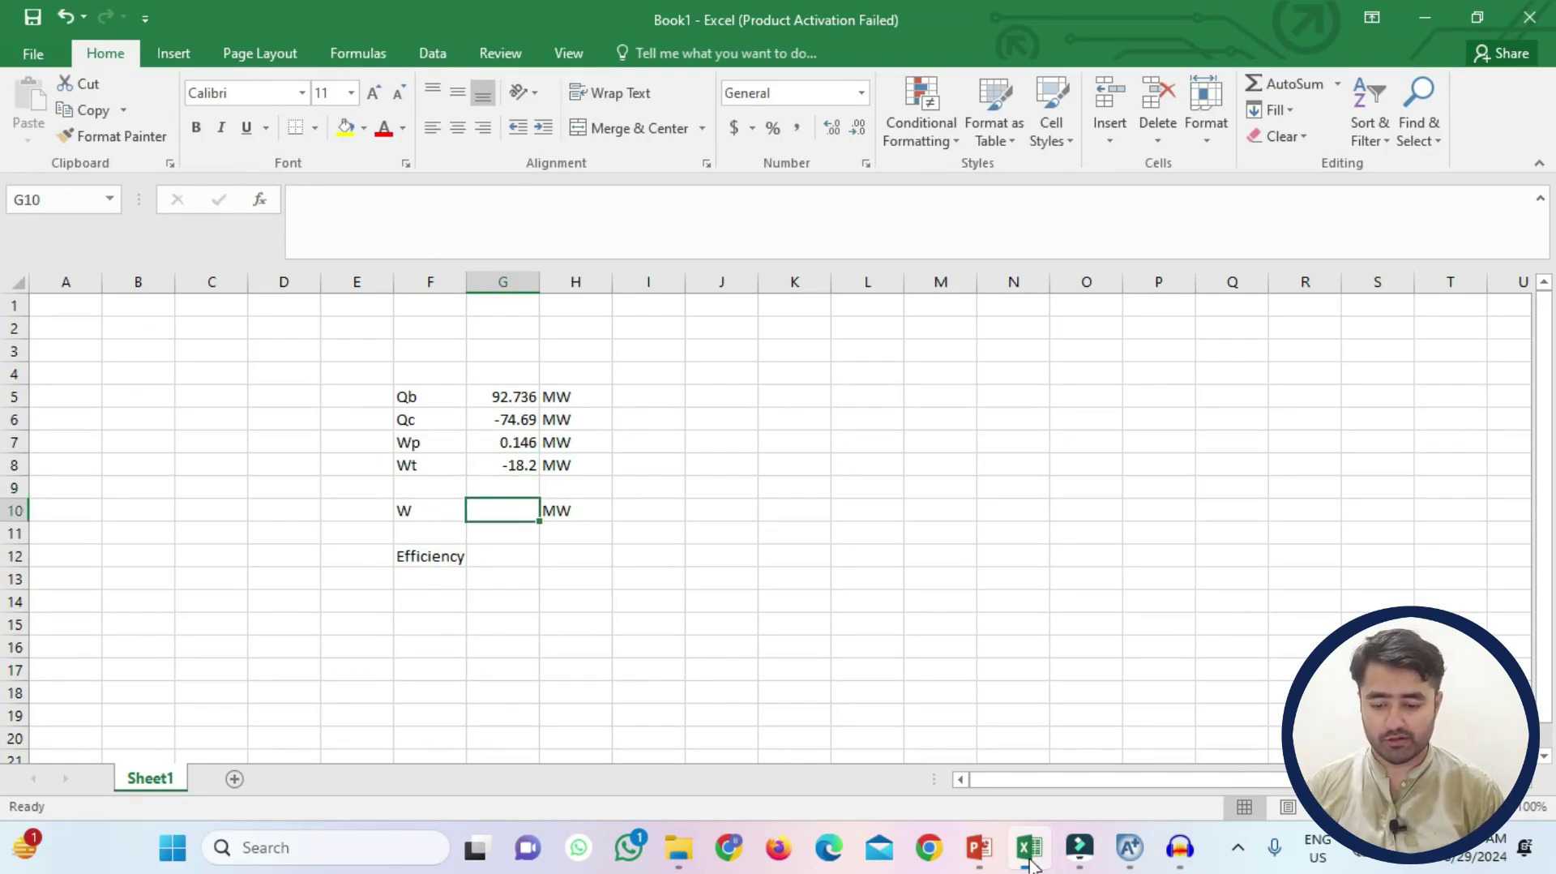
text(=)
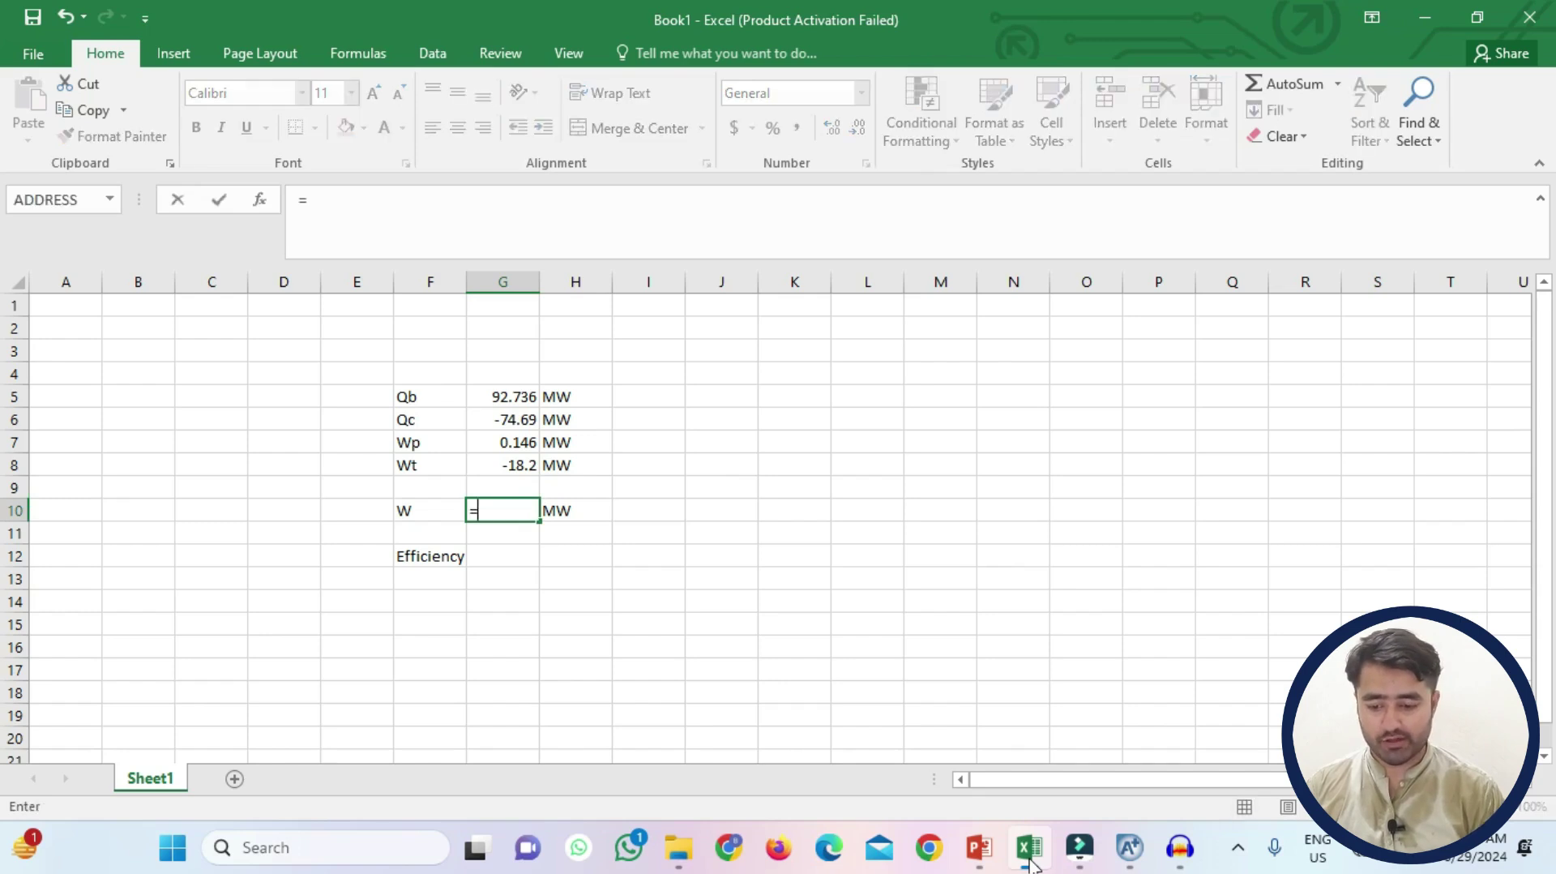
text(abs()
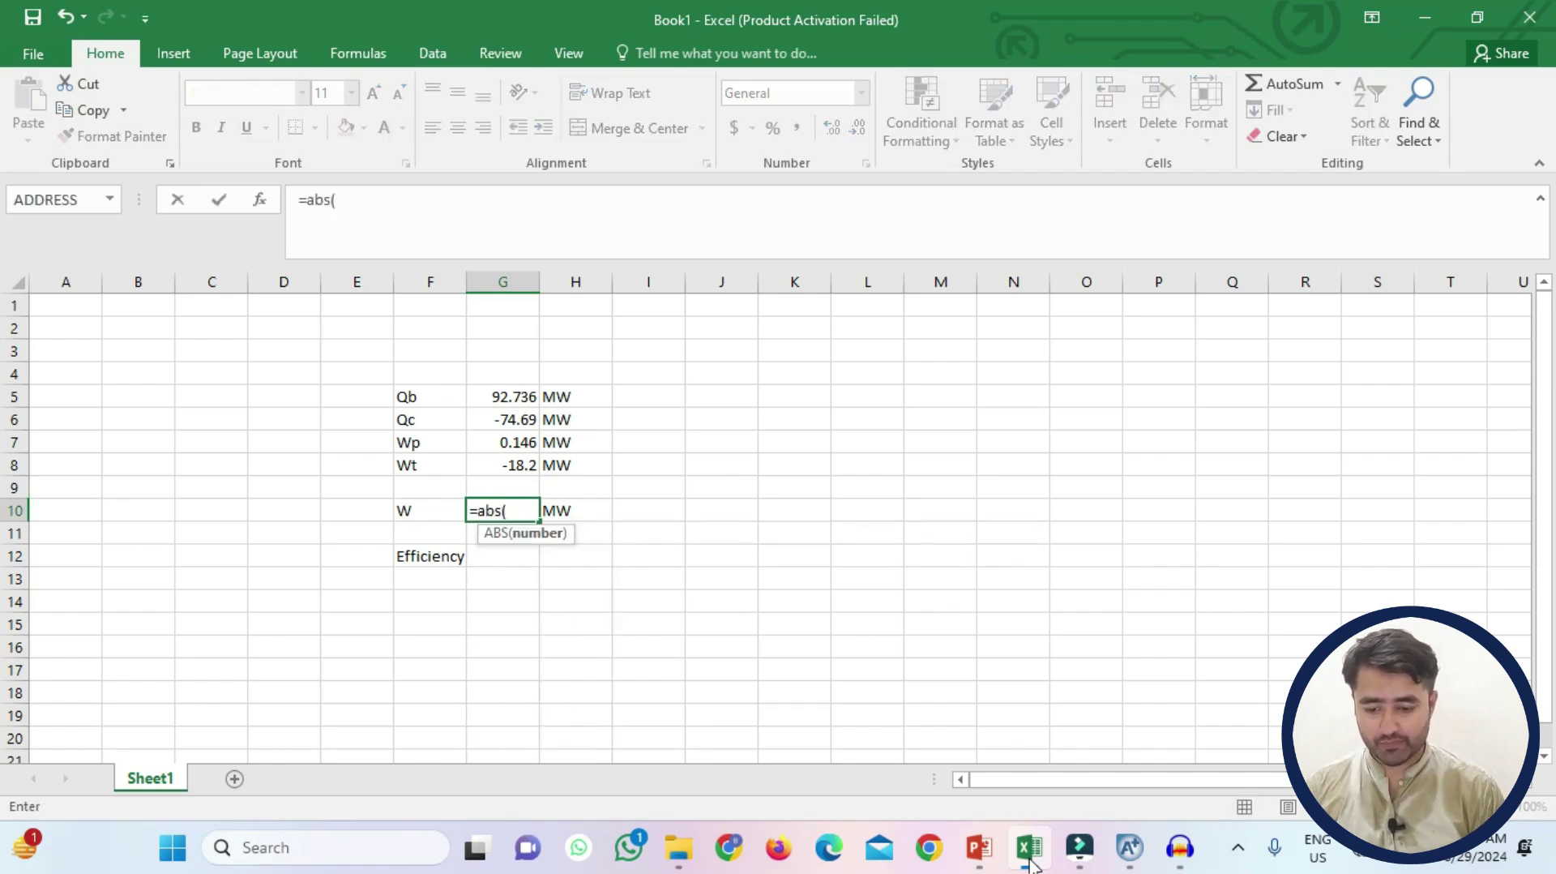
key(Up)
key(Up)
text(+)
key(Up)
key(Up)
key(Up)
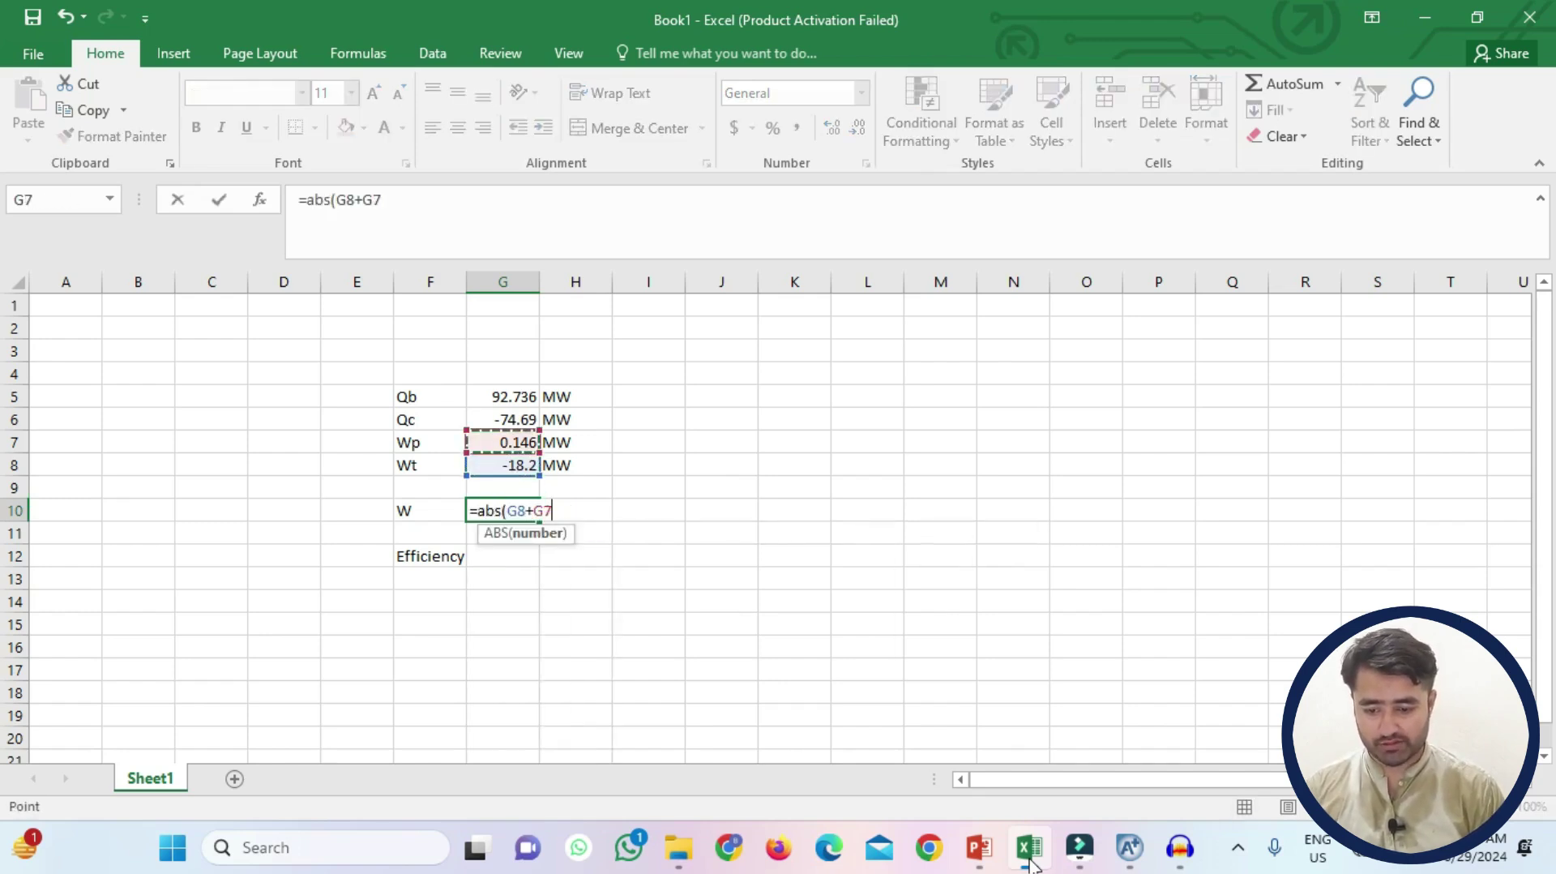
text())
key(Return)
key(Up)
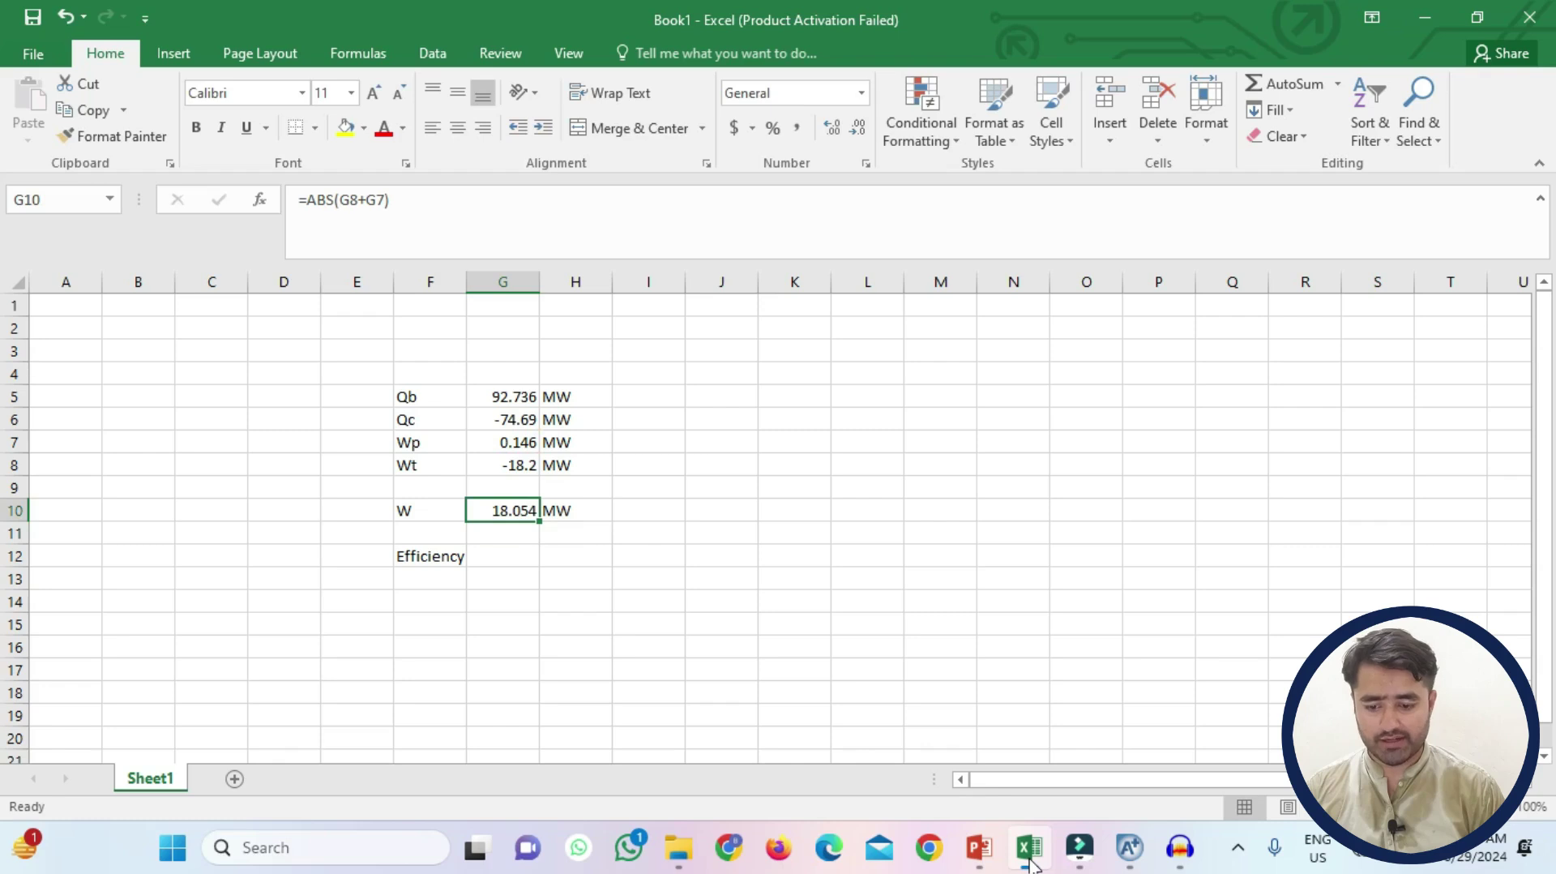
Calculate the cycle efficiency in G12 as =G10/G5, giving 0.194682
key(Down)
key(Down)
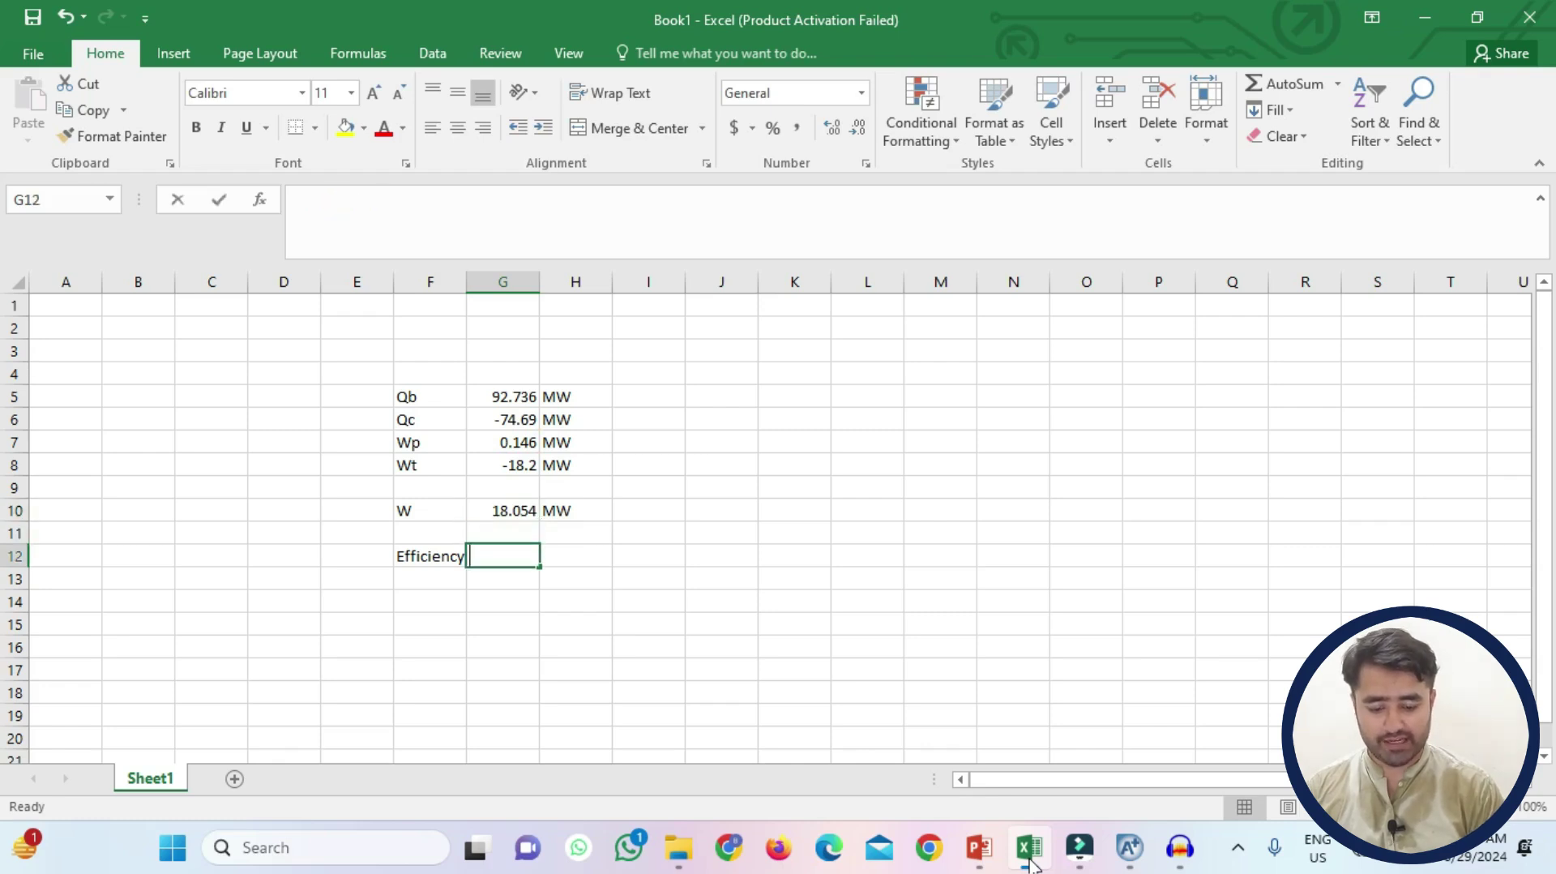
text(=)
key(Up)
key(Up)
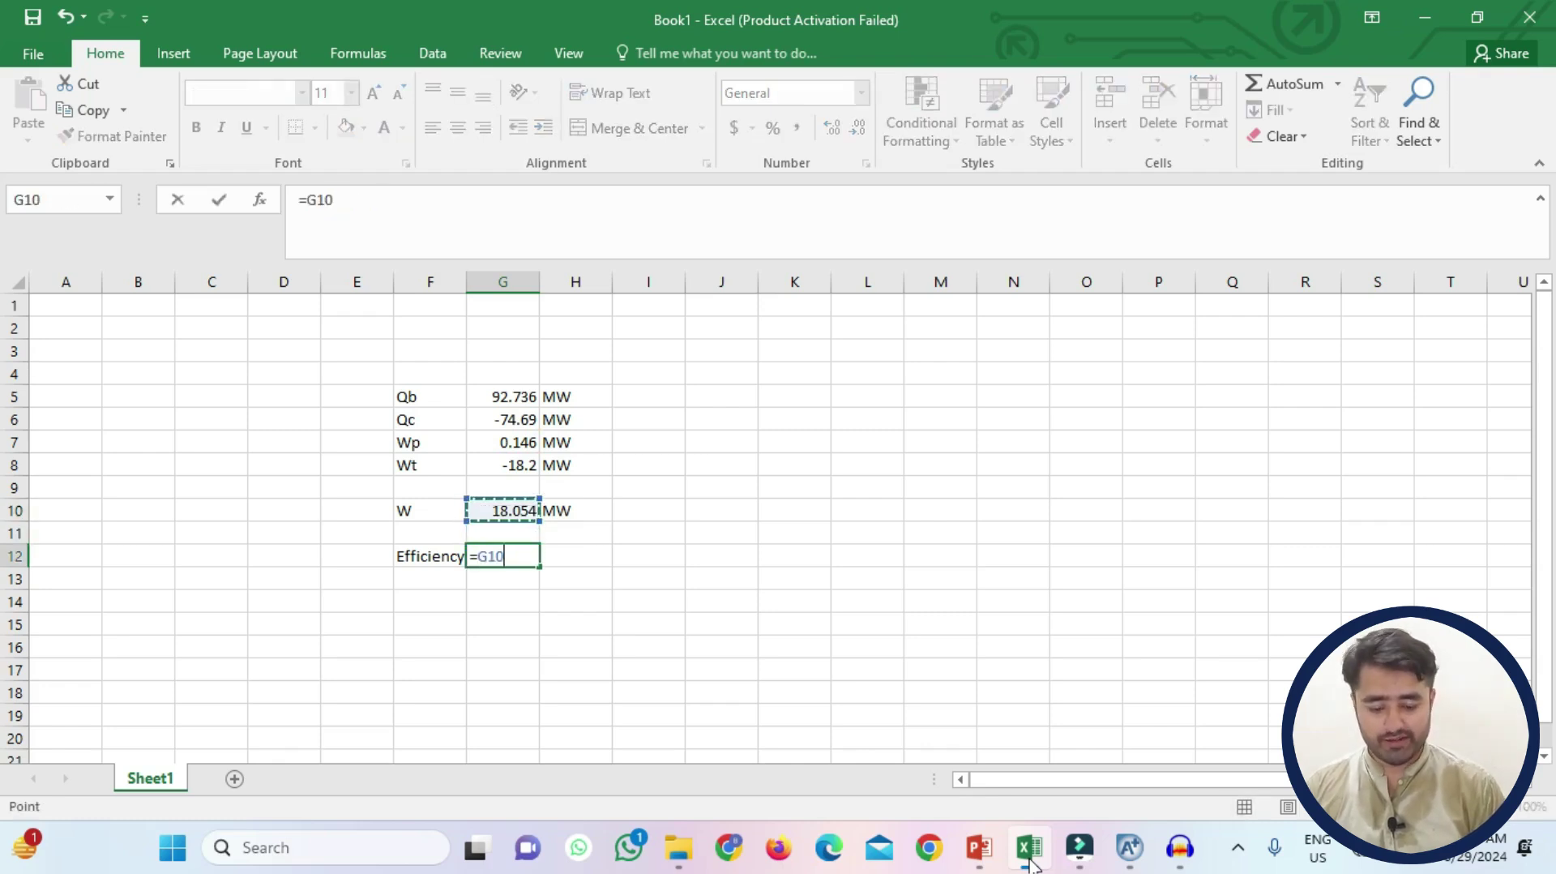
text(/)
key(Up)
key(Up)
key(Up)
key(Up)
key(Up)
key(Up)
key(Up)
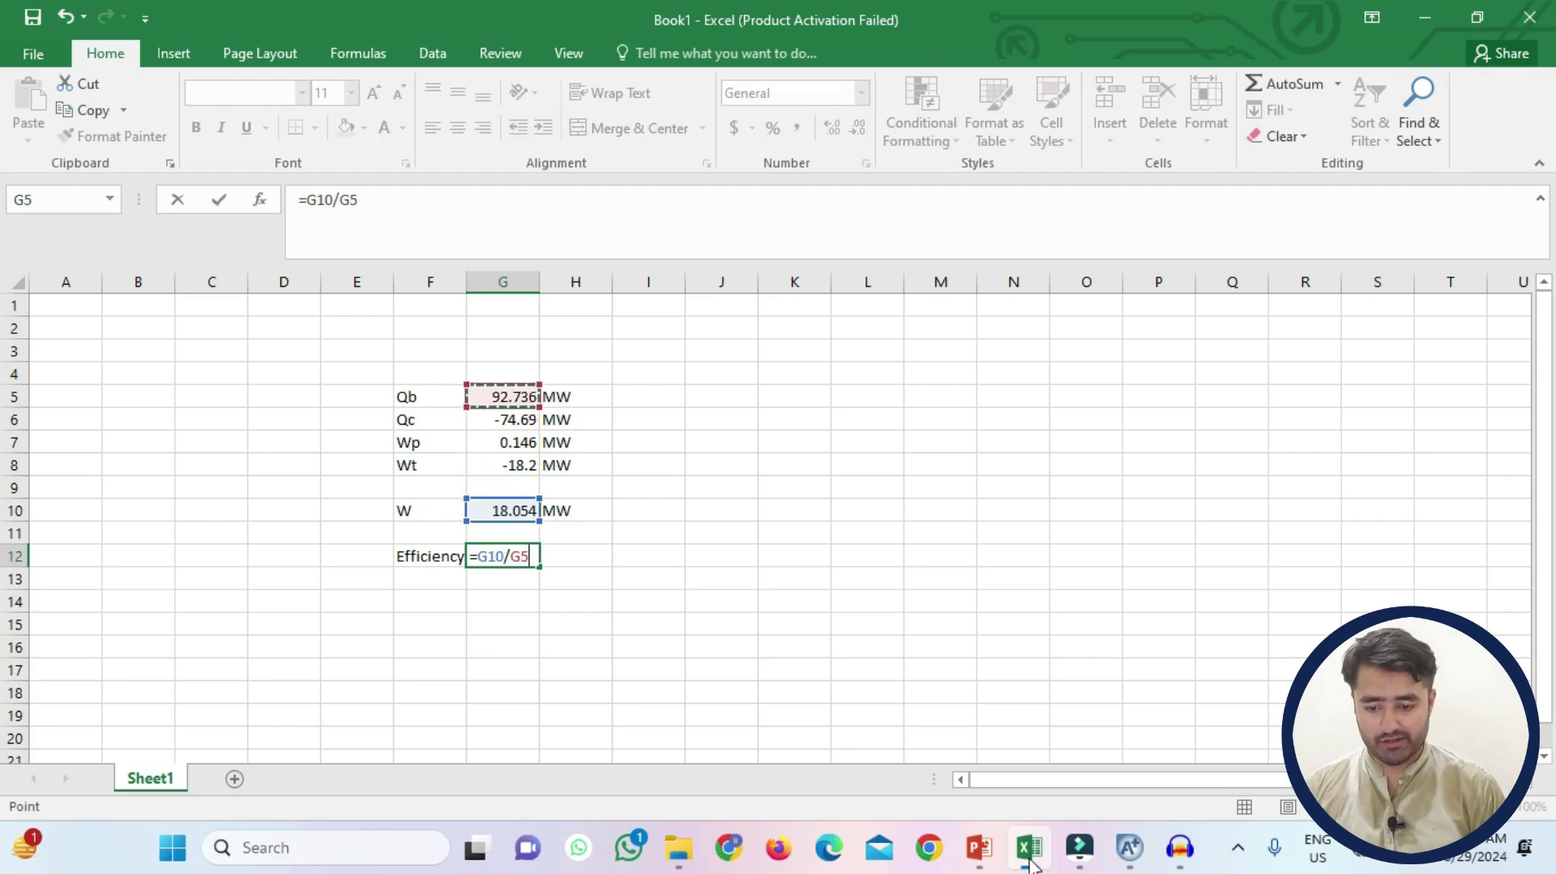
key(Return)
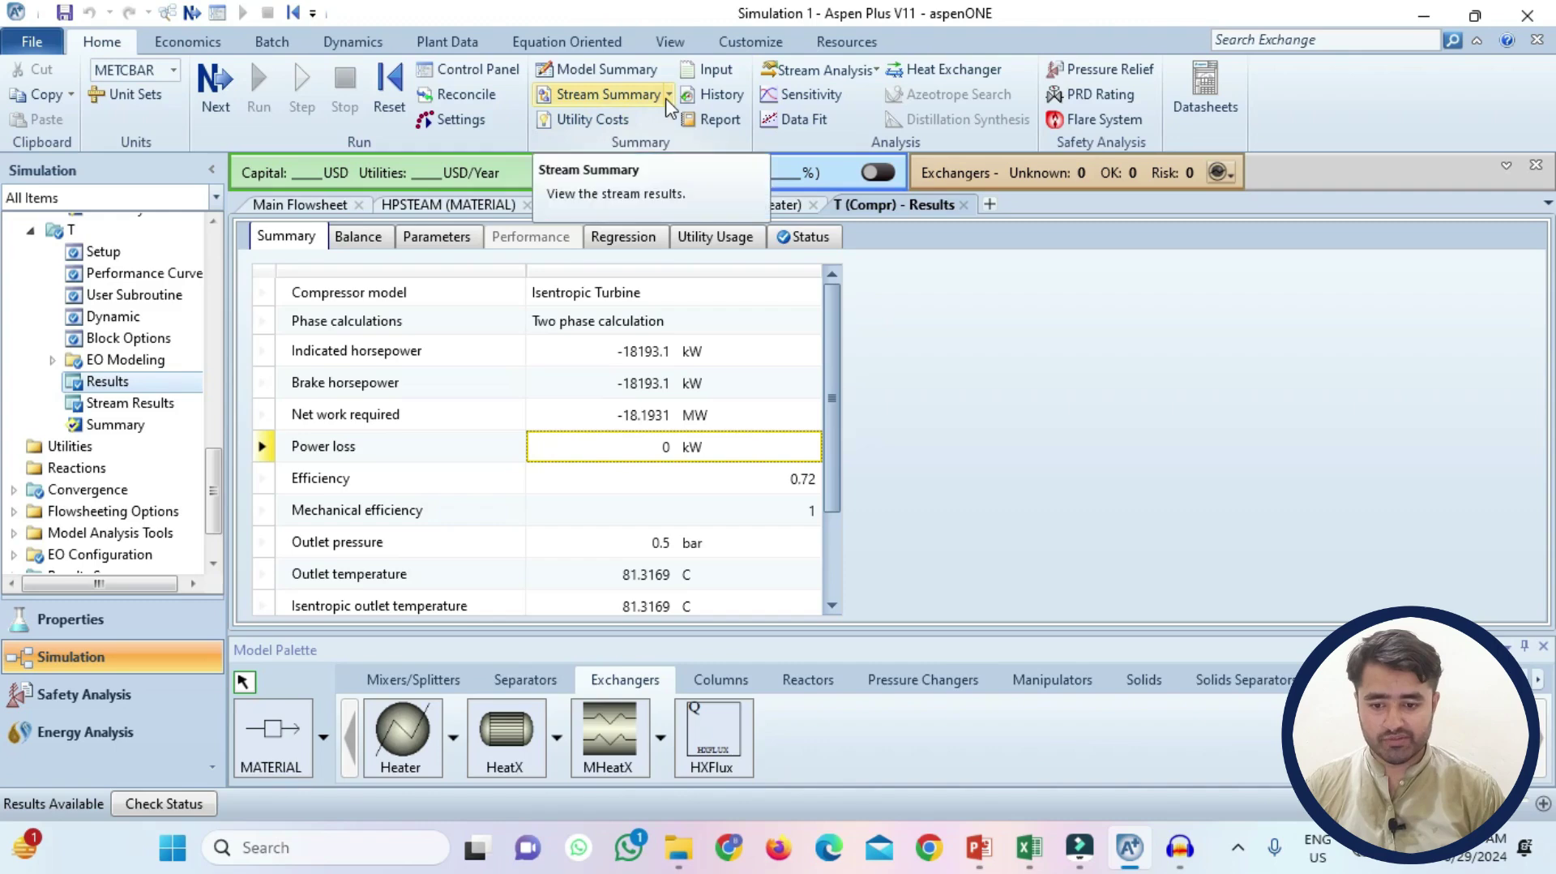
Show the all-streams results summary and check vapor fractions: LPSTEAM 0.92594, H2O 0
click(602, 96)
click(600, 124)
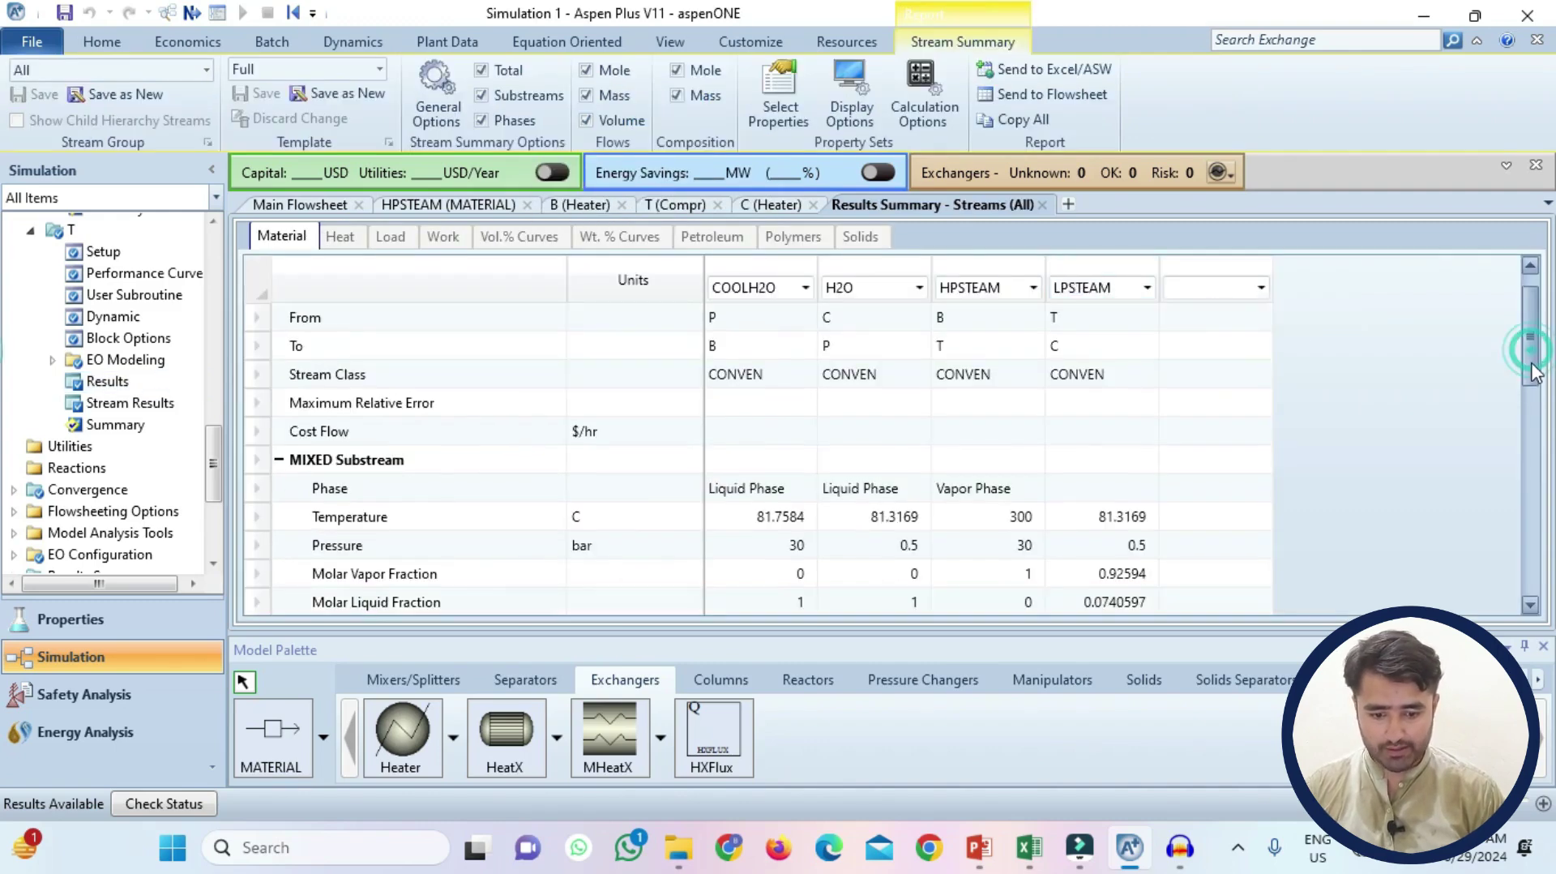
scroll(1515, 347, down, 1)
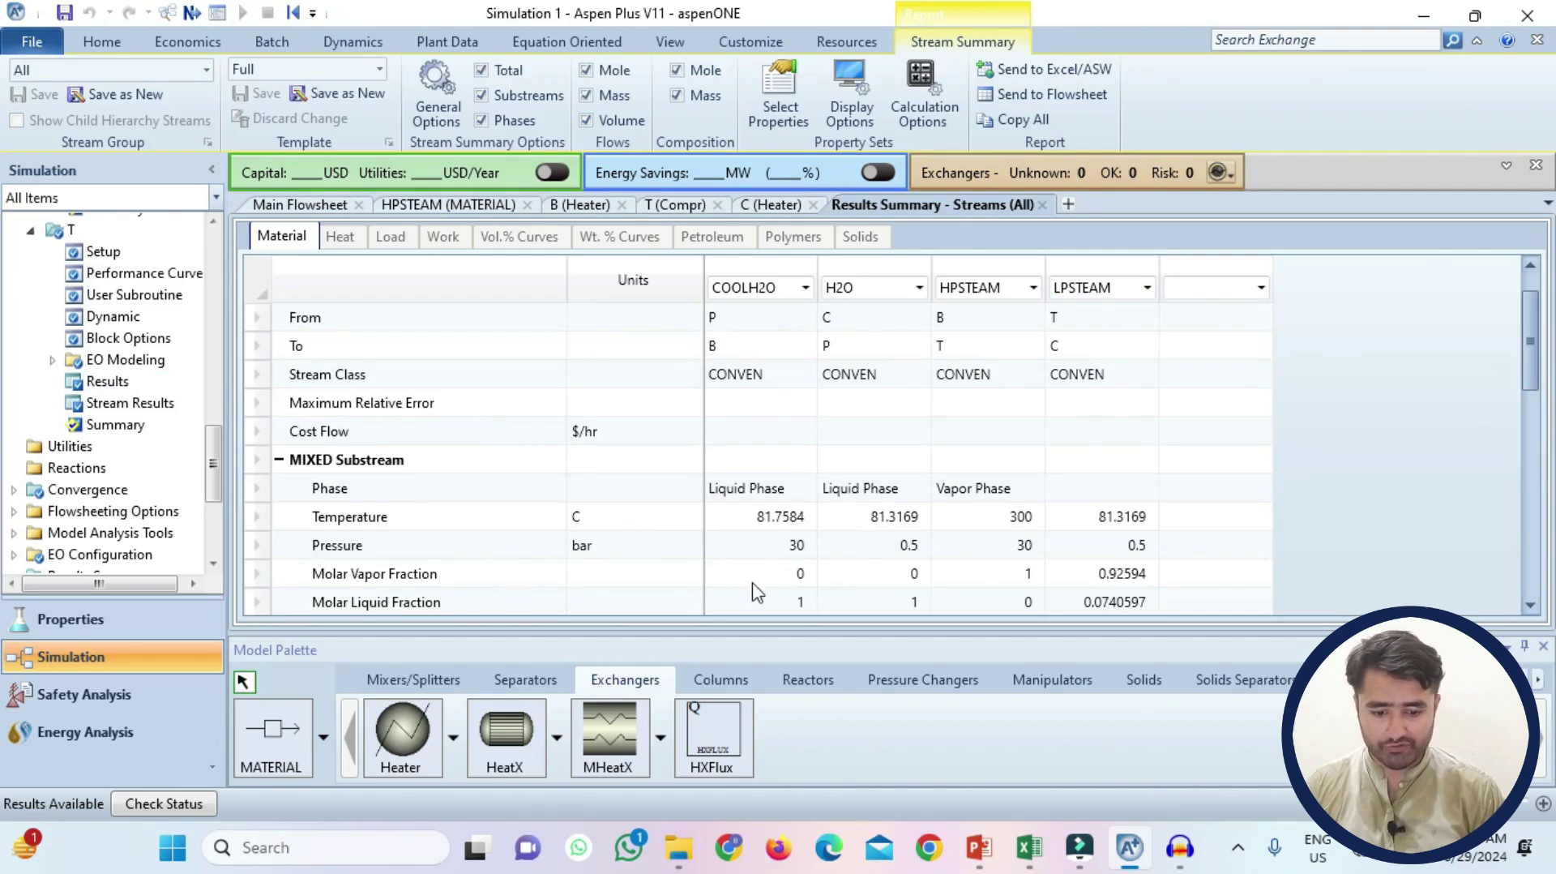
click(1137, 575)
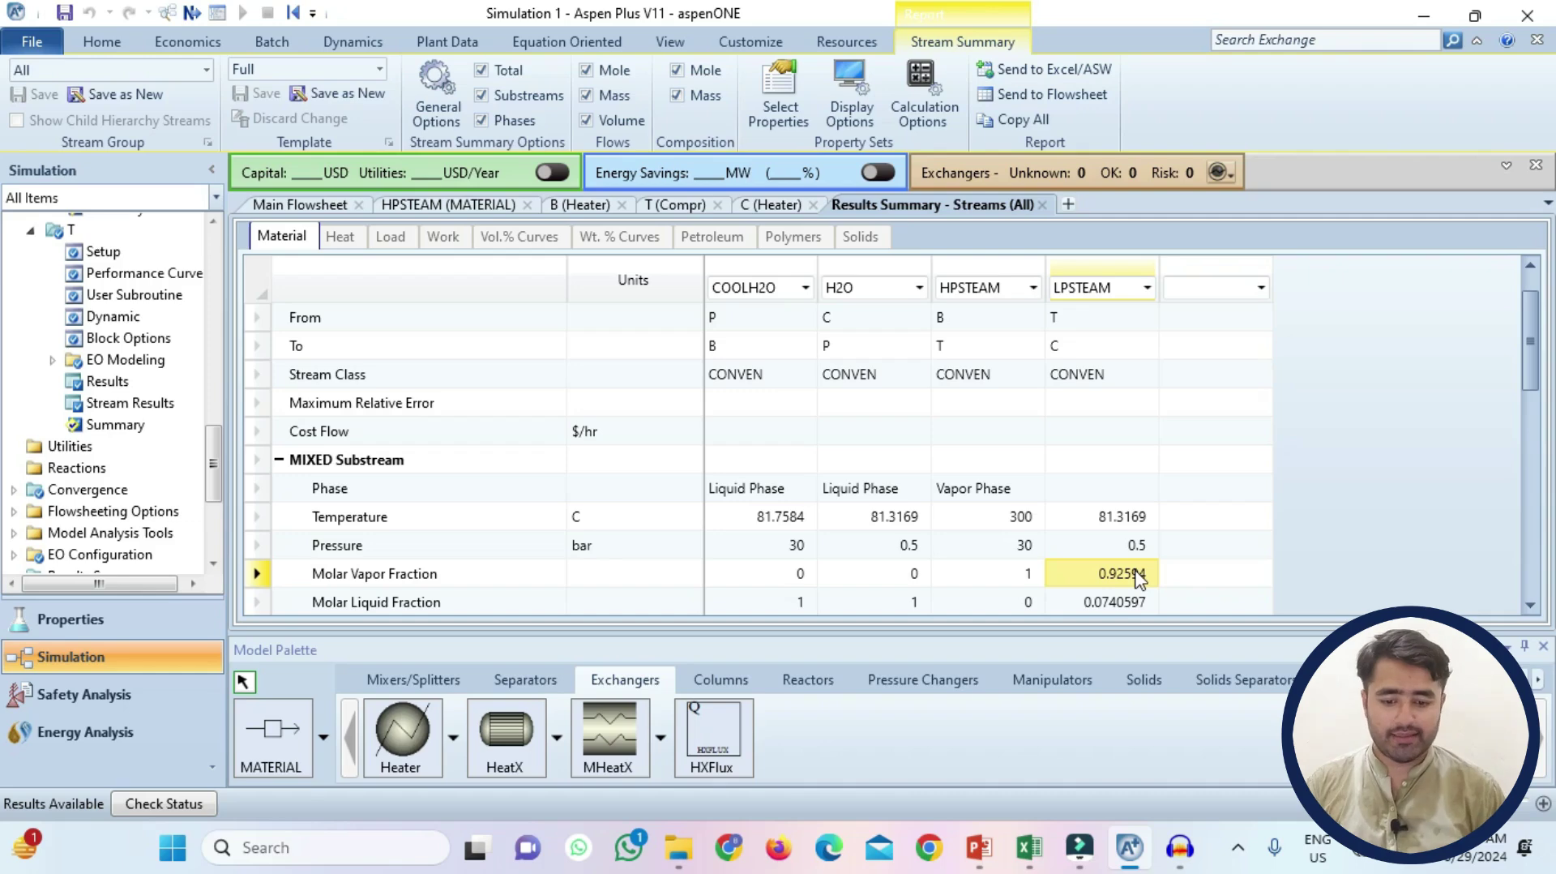
click(885, 573)
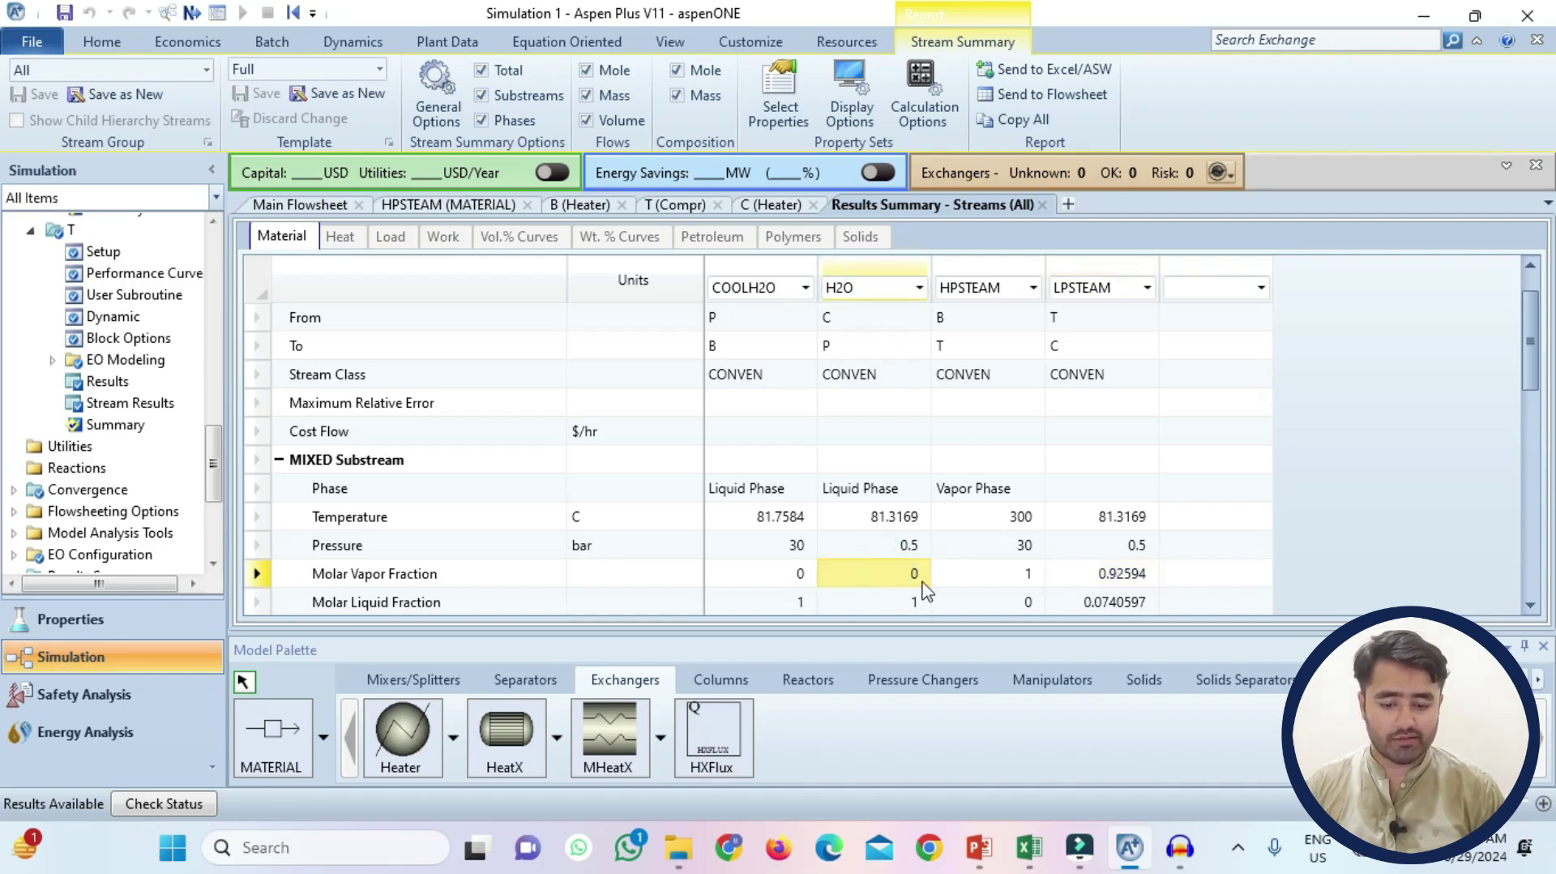